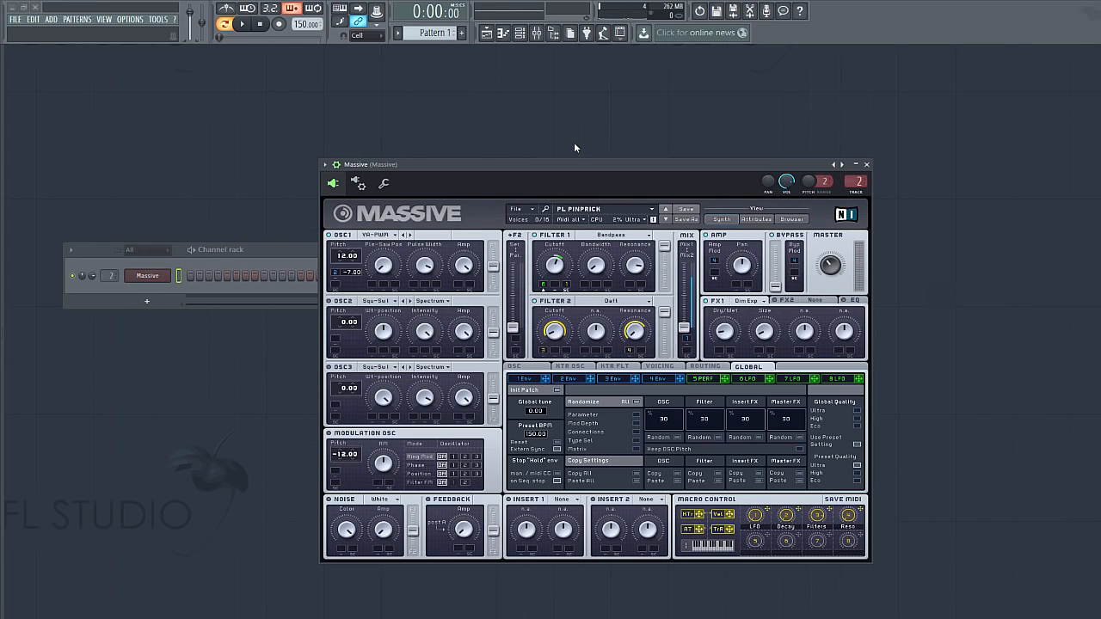
Step: Open the Massive channel's miscellaneous settings and set the arpeggiator direction to up-down (sticky)
key("F6")
right_click(163, 281)
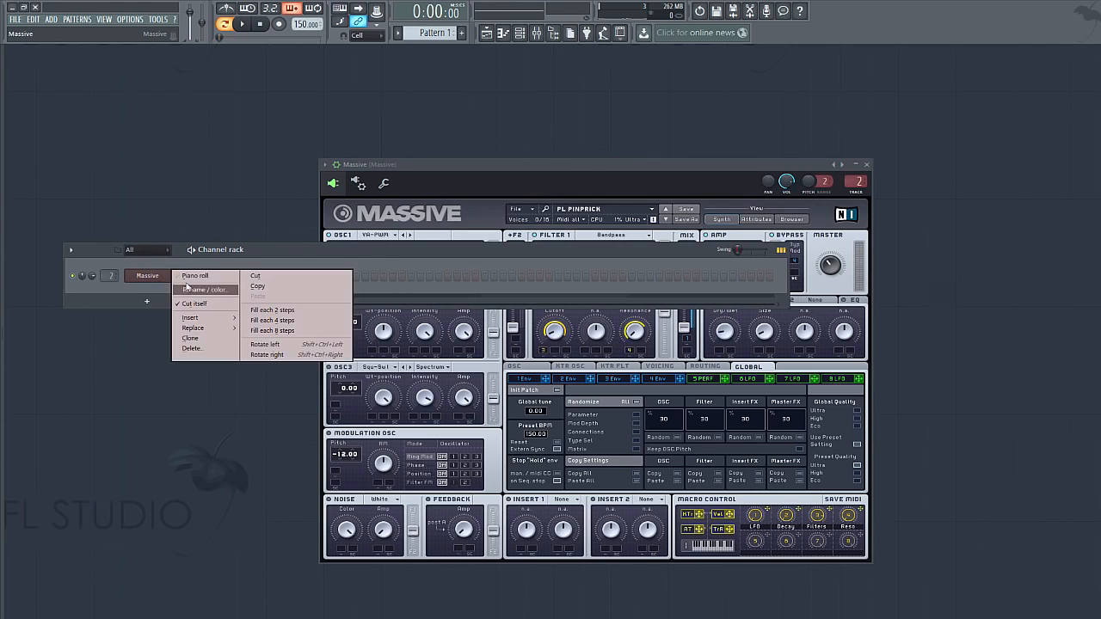
left_click(140, 277)
left_click(140, 277)
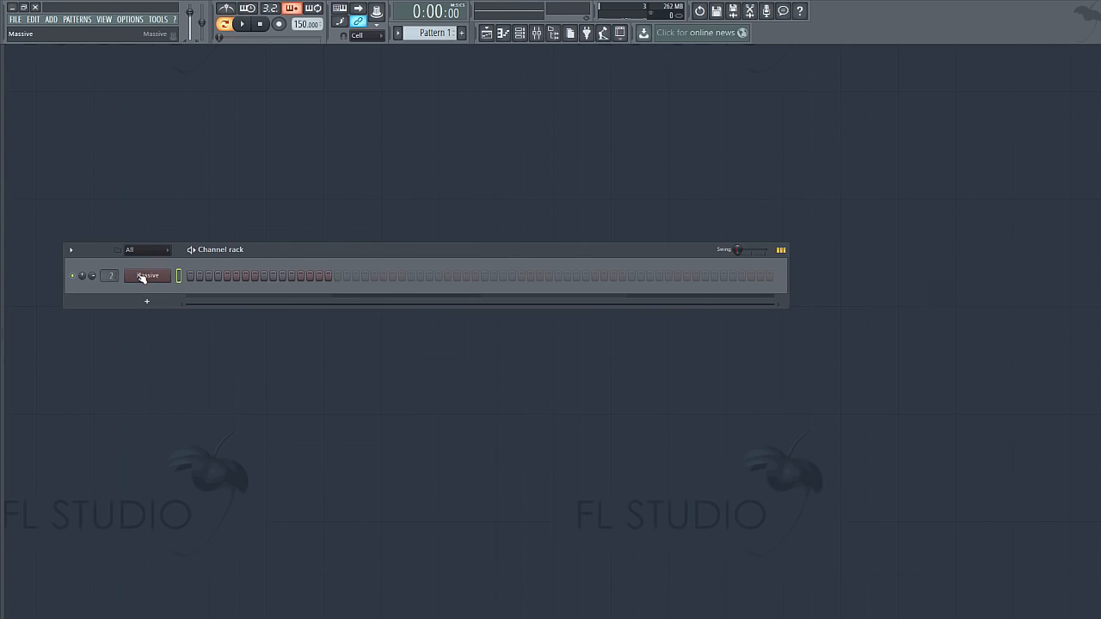
left_click(140, 277)
left_click(388, 188)
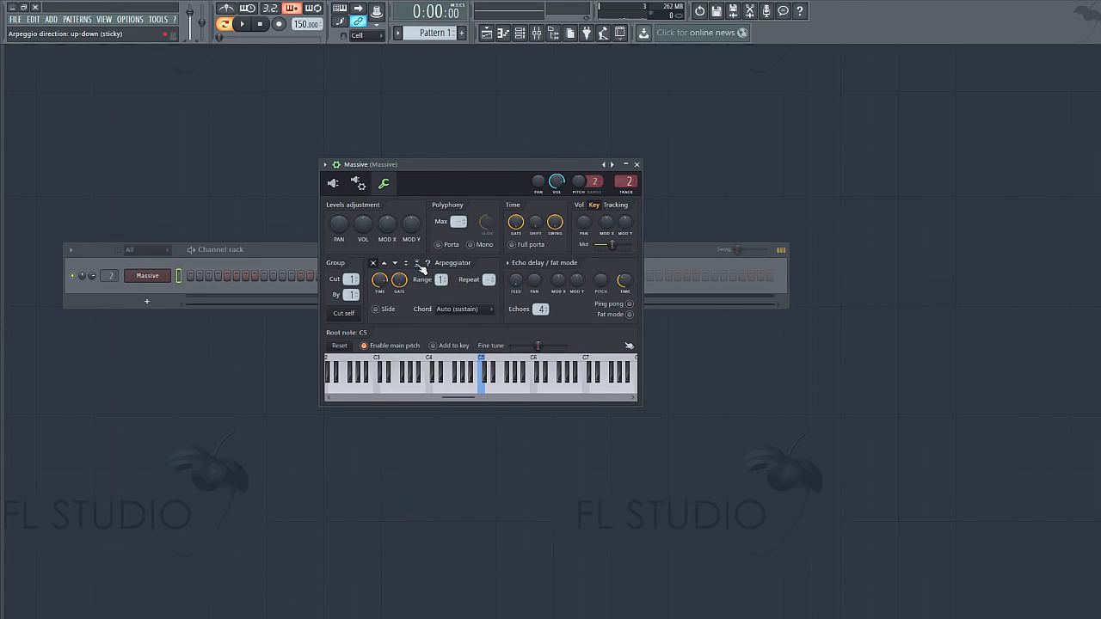
left_click(418, 265)
Step: Set the arpeggio time from its step presets, set the arpeggiator range to 2, and close the Massive window
right_click(383, 282)
mouse_move(398, 301)
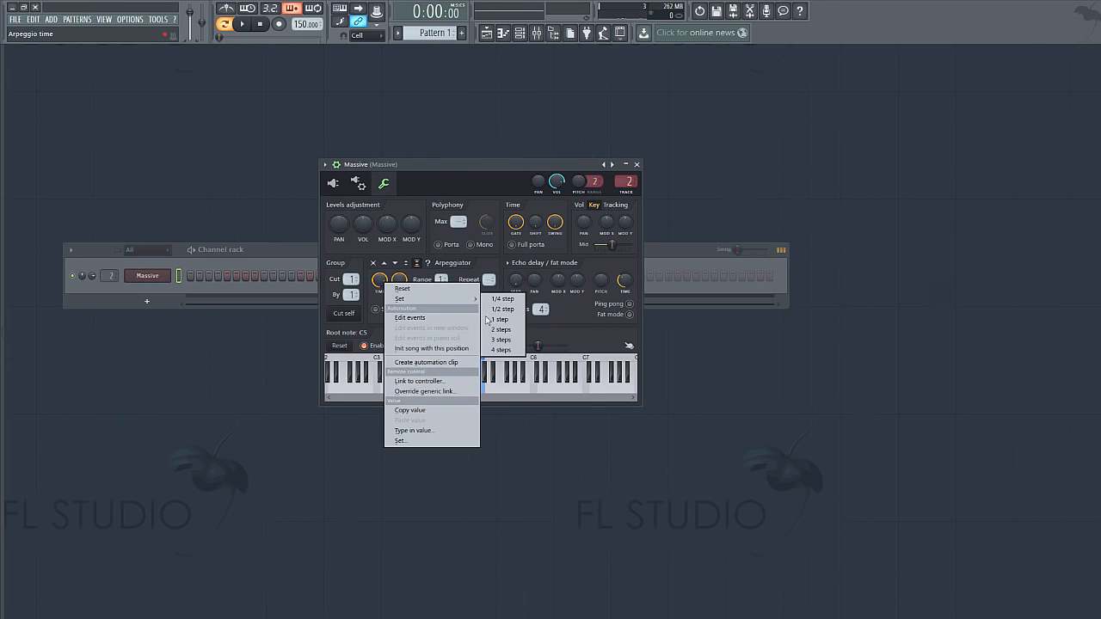
left_click(509, 334)
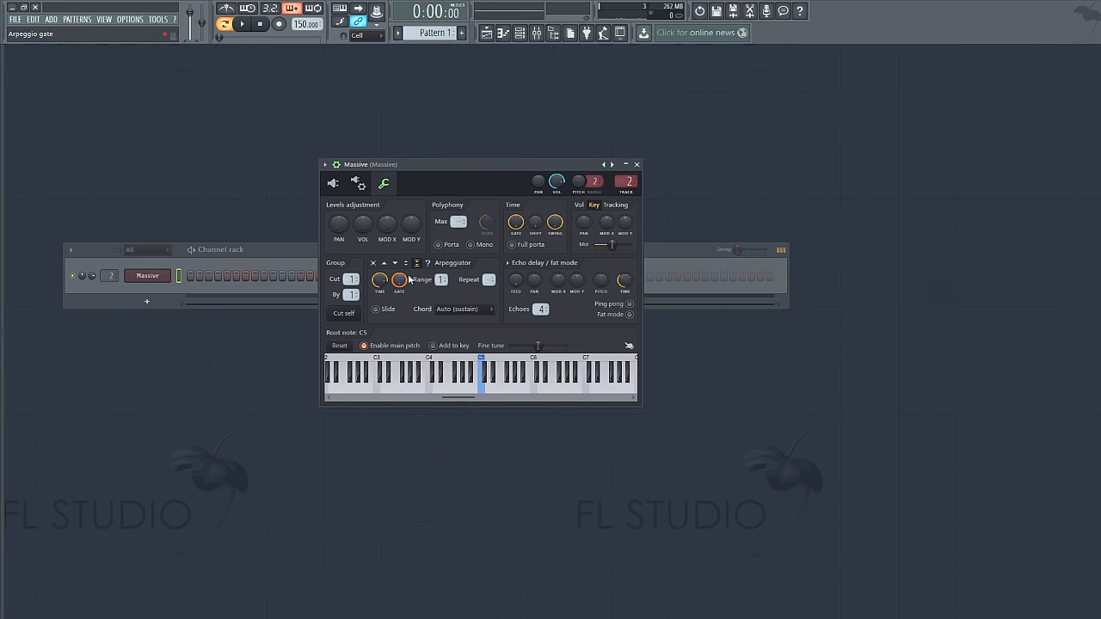
scroll(440, 280, "up", 1)
right_click(384, 284)
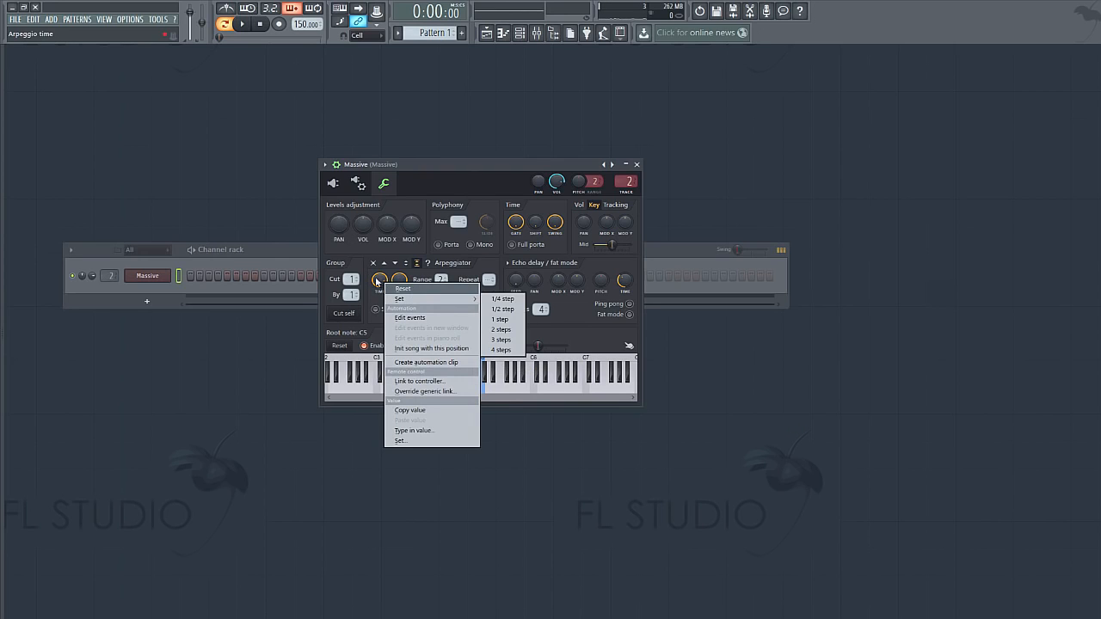
left_click_drag(471, 165, 524, 221)
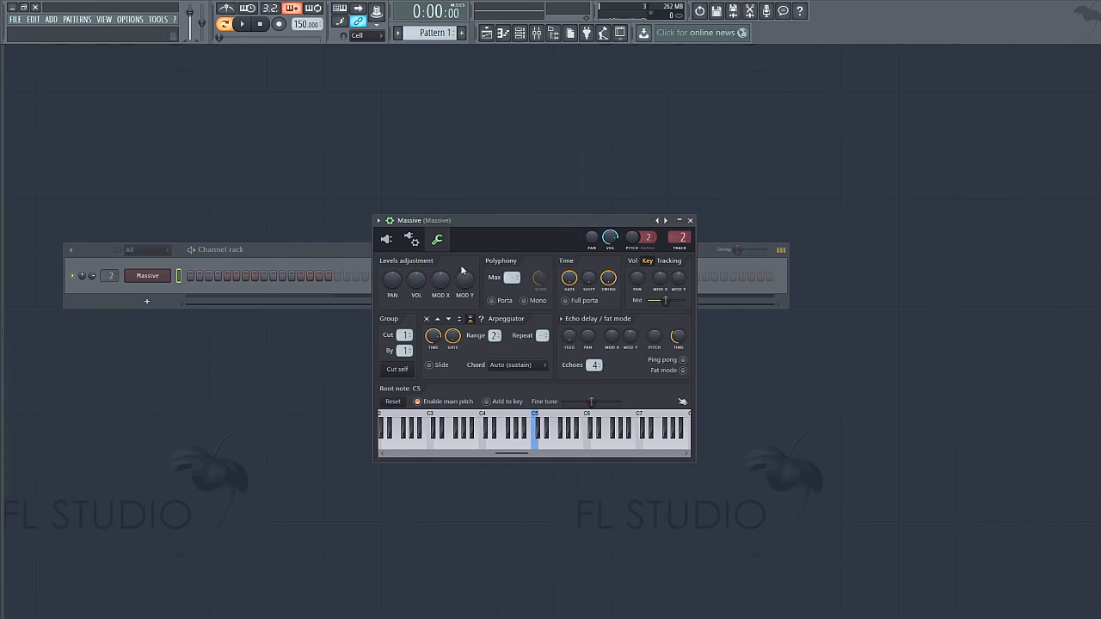
left_click(690, 220)
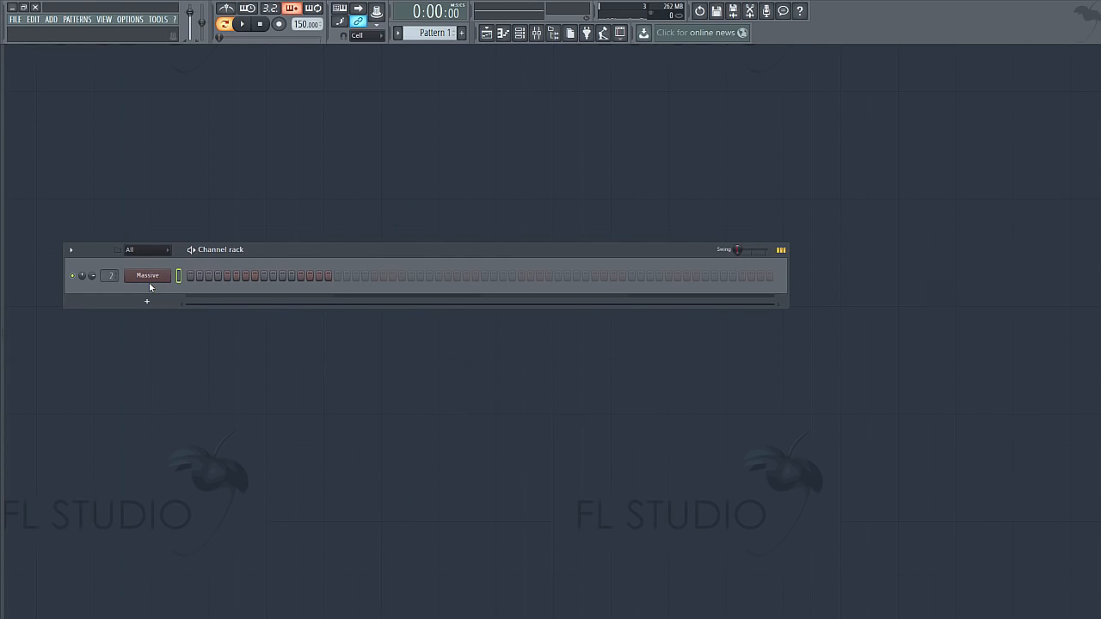
Step: Open Massive's piano roll and place one-beat D#5 and G5 notes one after the other at the start of bar 1
right_click(151, 287)
left_click(191, 277)
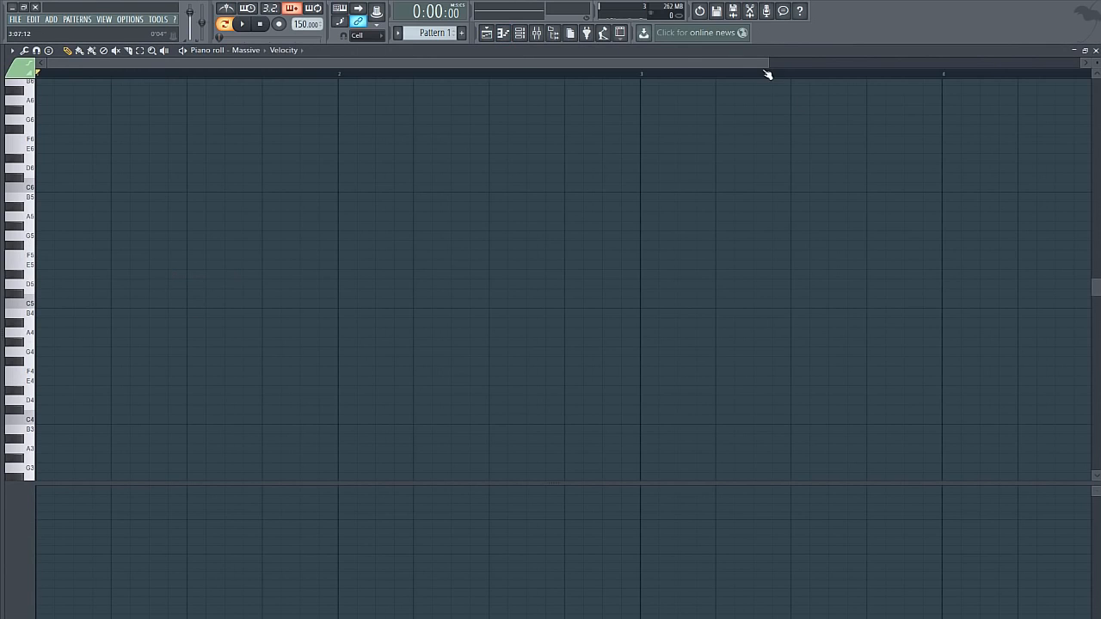
scroll(768, 75, "down", 3)
left_click(43, 294)
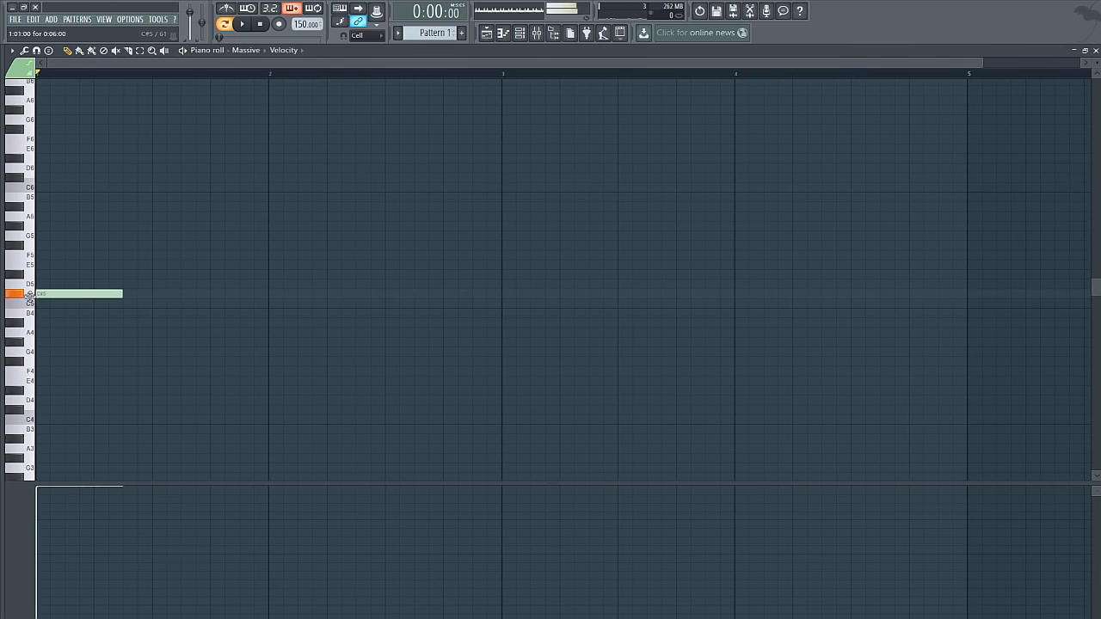
right_click(43, 294)
left_click(46, 275)
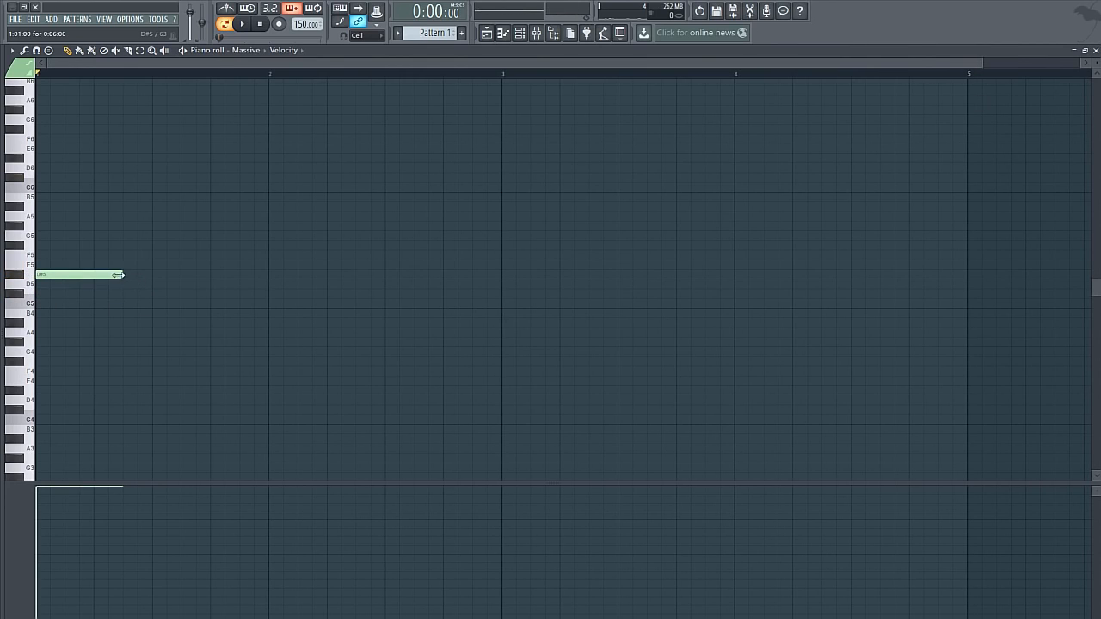
left_click_drag(117, 275, 90, 276)
left_click(102, 237)
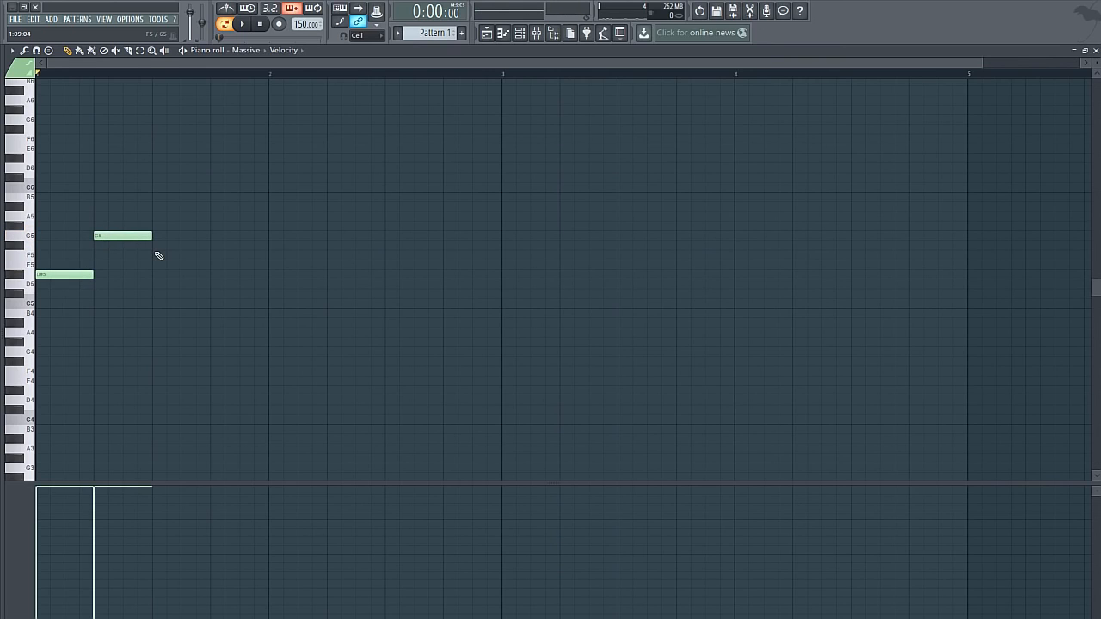
Step: Transpose the two notes down one octave and complete bar 1 with one-beat F4 and D#4 notes
key("ctrl+Down")
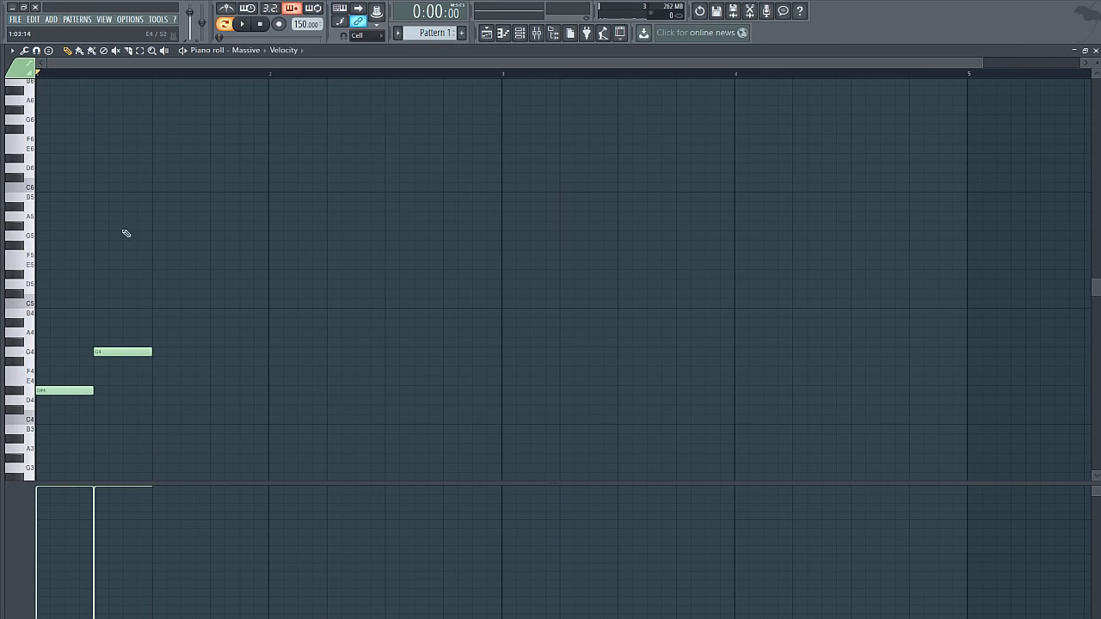
scroll(112, 275, "up", 4)
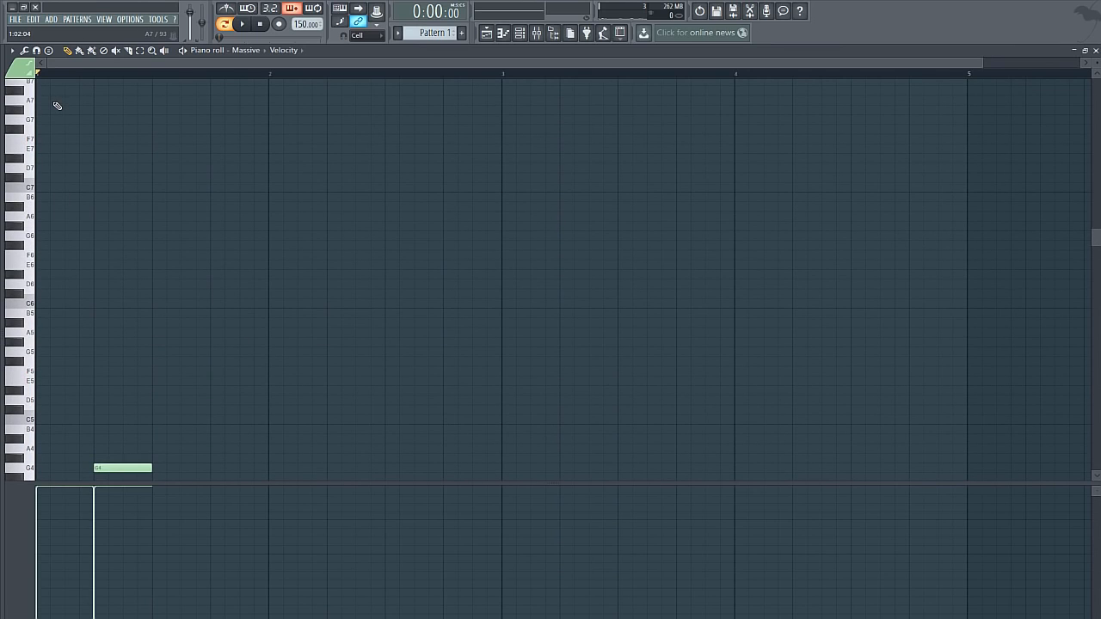
scroll(60, 116, "down", 7)
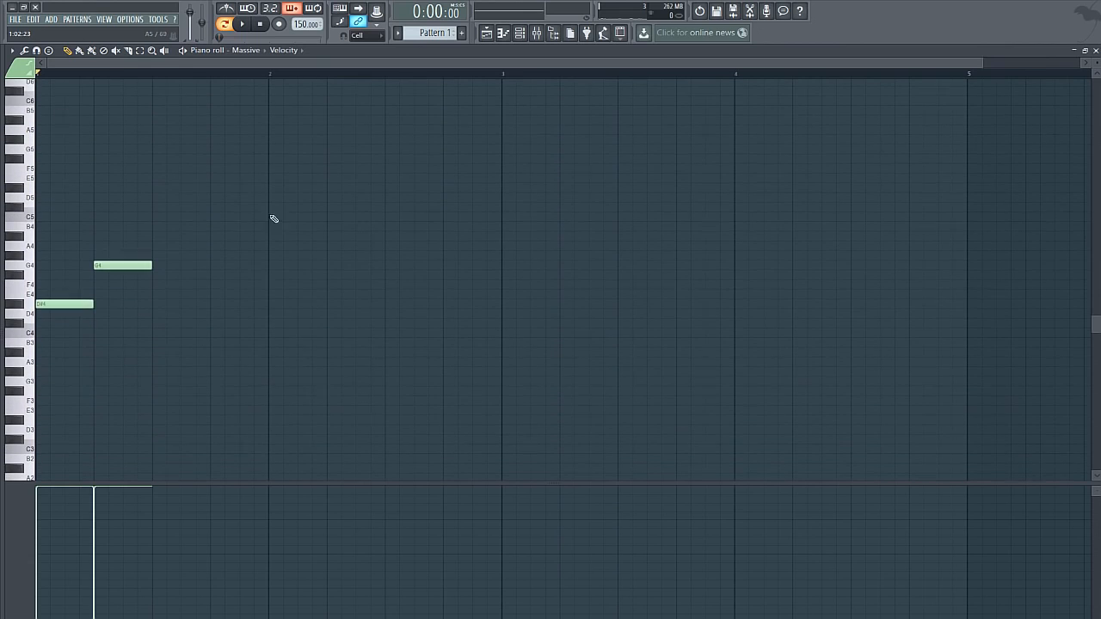
left_click(160, 285)
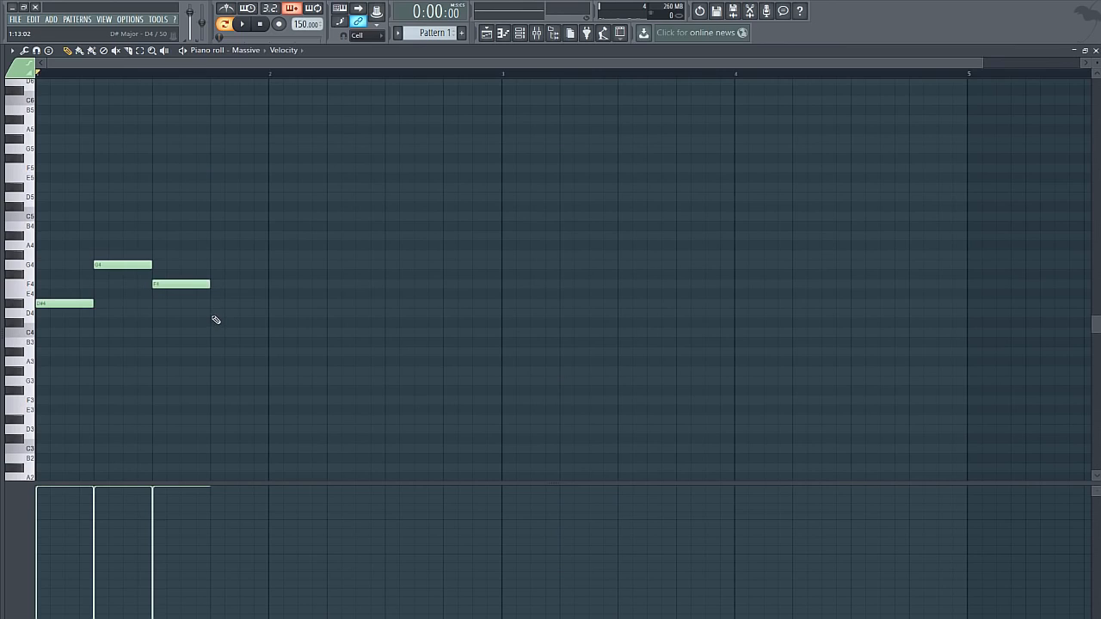
left_click(215, 304)
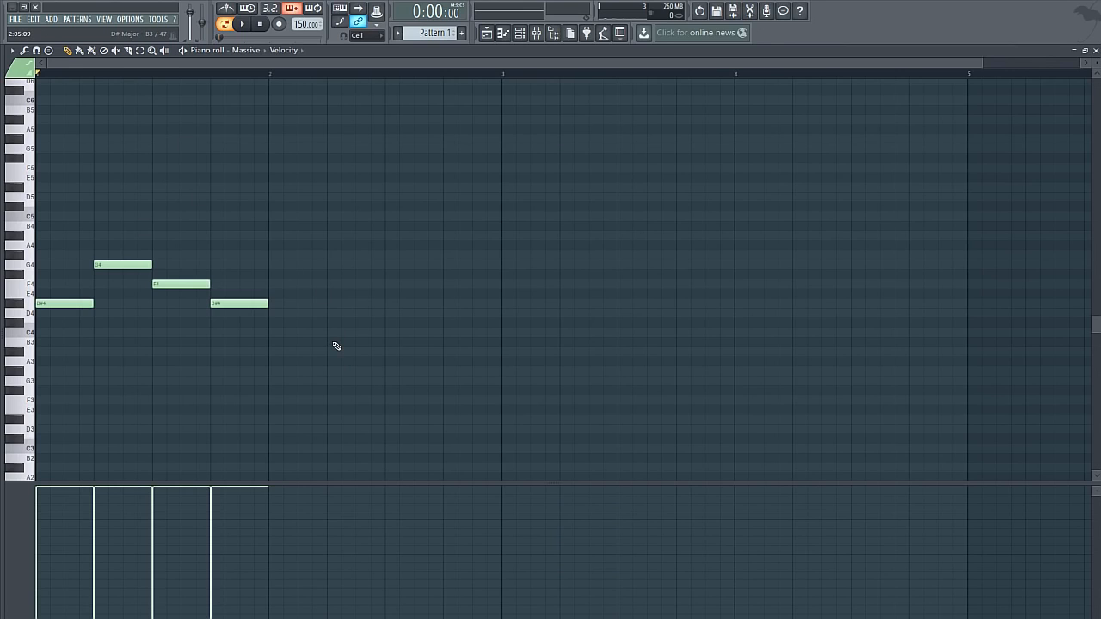
Step: Add one-beat G4 and D#4 notes on the first two beats of bar 2
left_click(274, 257)
right_click(271, 257)
left_click(267, 274)
right_click(283, 272)
left_click(282, 264)
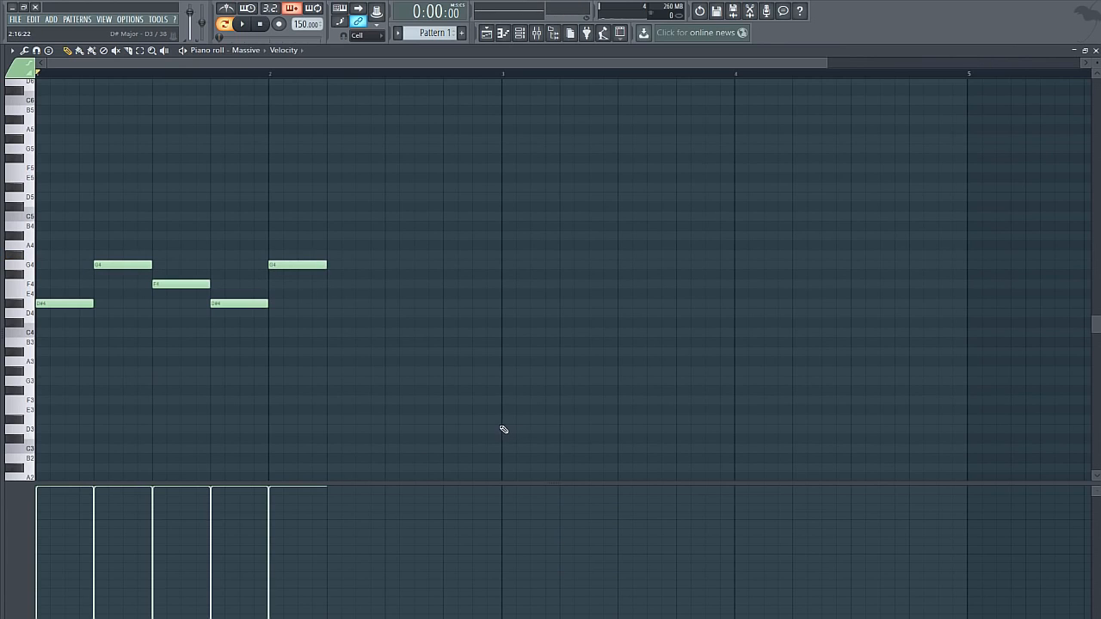
left_click(342, 305)
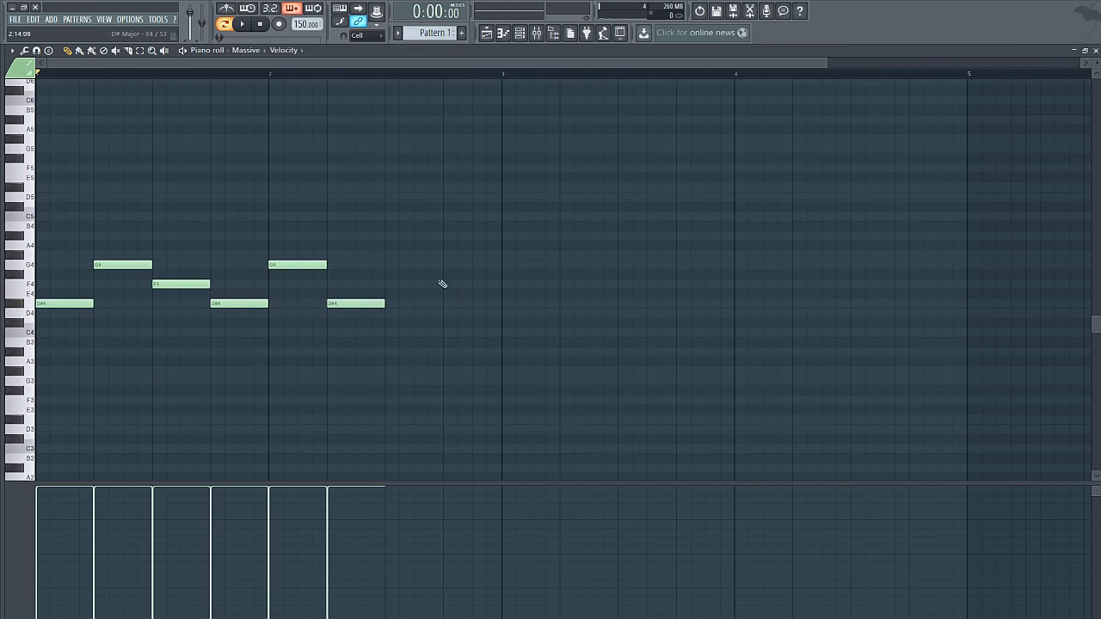
Step: Add a half-beat F4 followed by a one-beat D#4 on beat 3 of bar 2, and play the melody back
left_click(396, 284)
left_click_drag(443, 283, 414, 284)
left_click(422, 303)
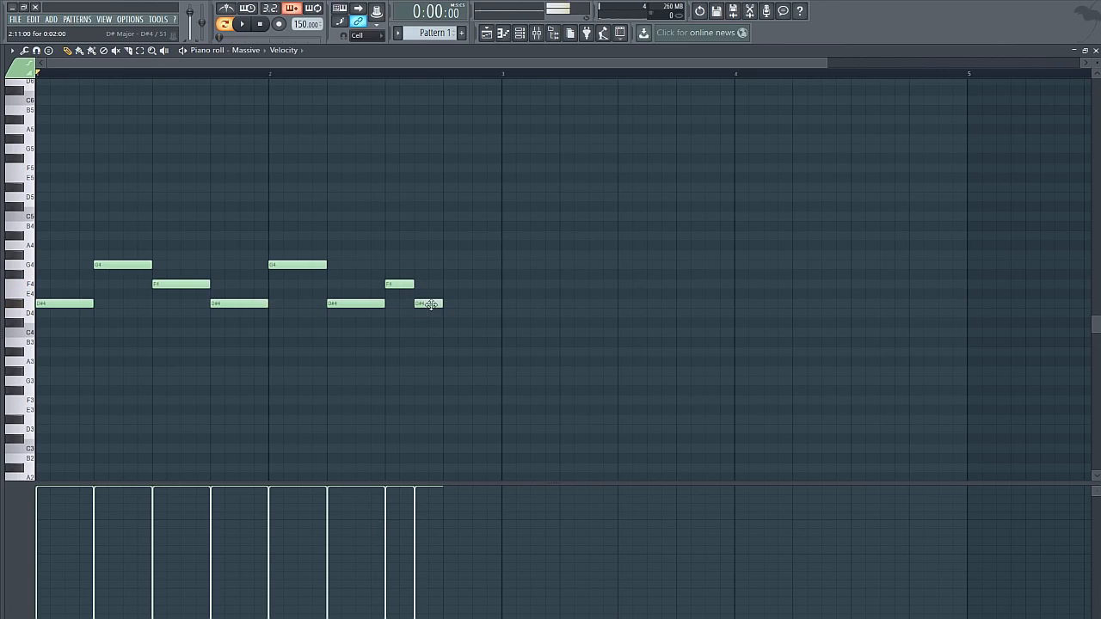
left_click_drag(443, 302, 472, 303)
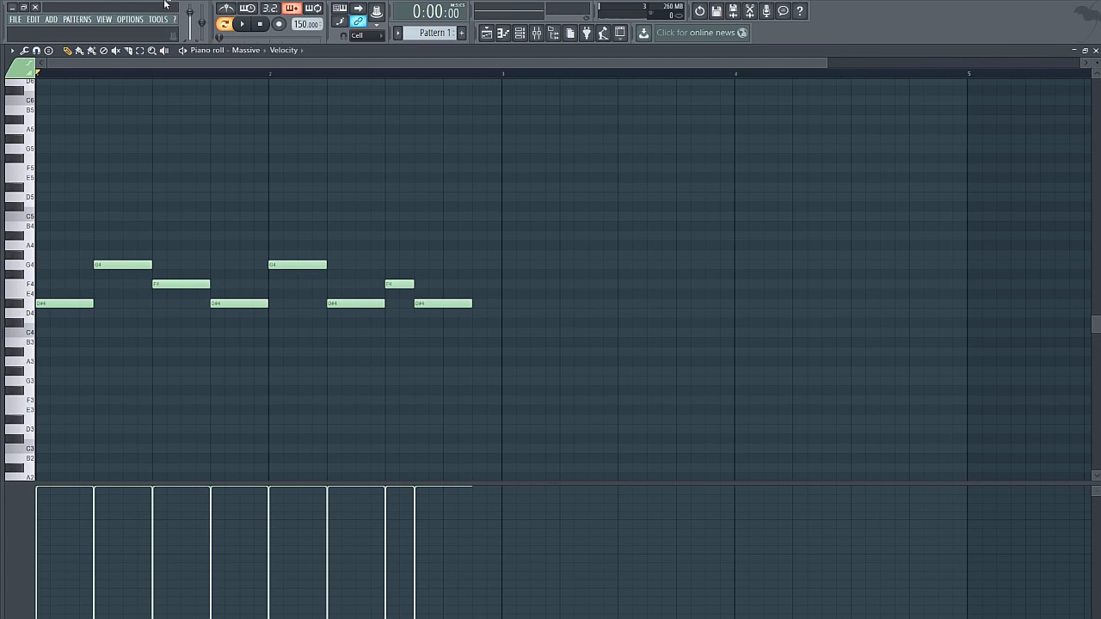
left_click(247, 25)
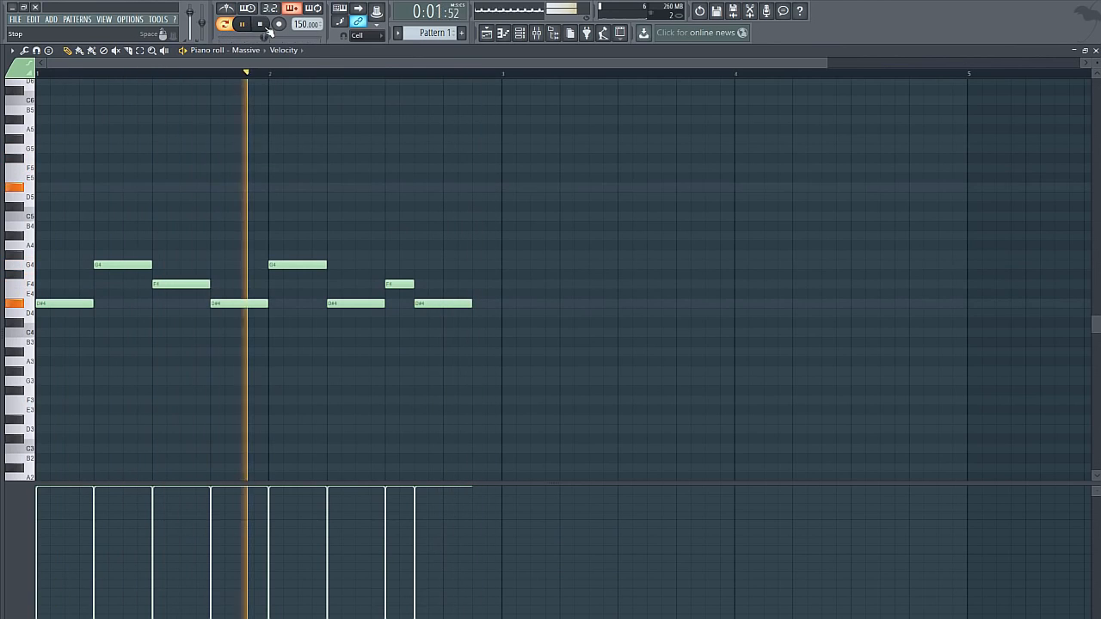
left_click(267, 28)
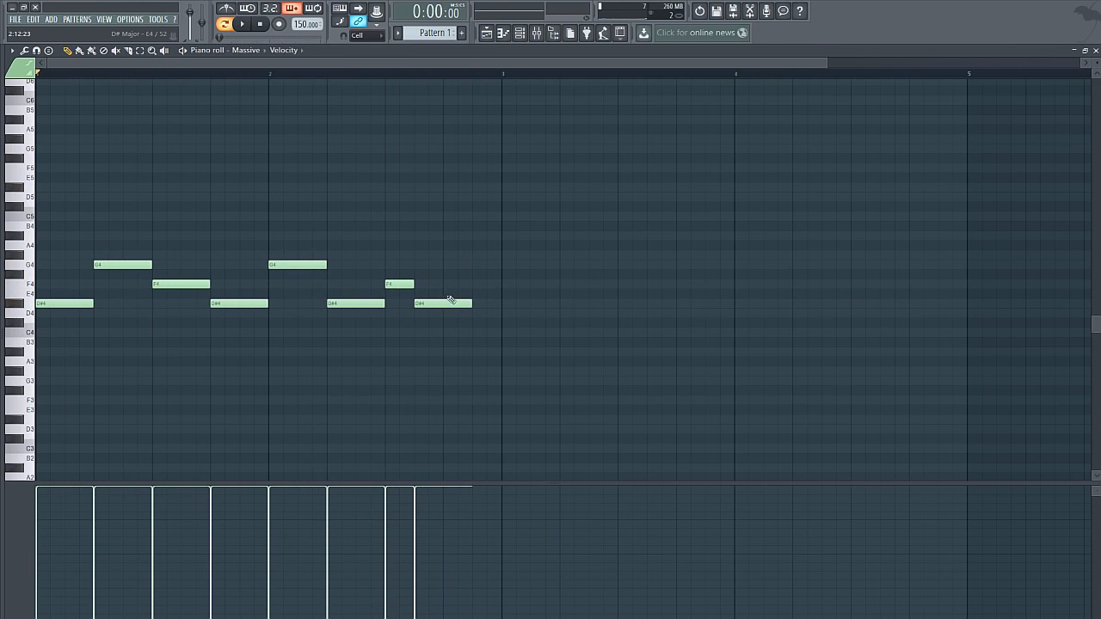
Step: Extend the last D#4 note to the end of bar 2
left_click(505, 305)
right_click(505, 306)
left_click_drag(473, 305, 503, 304)
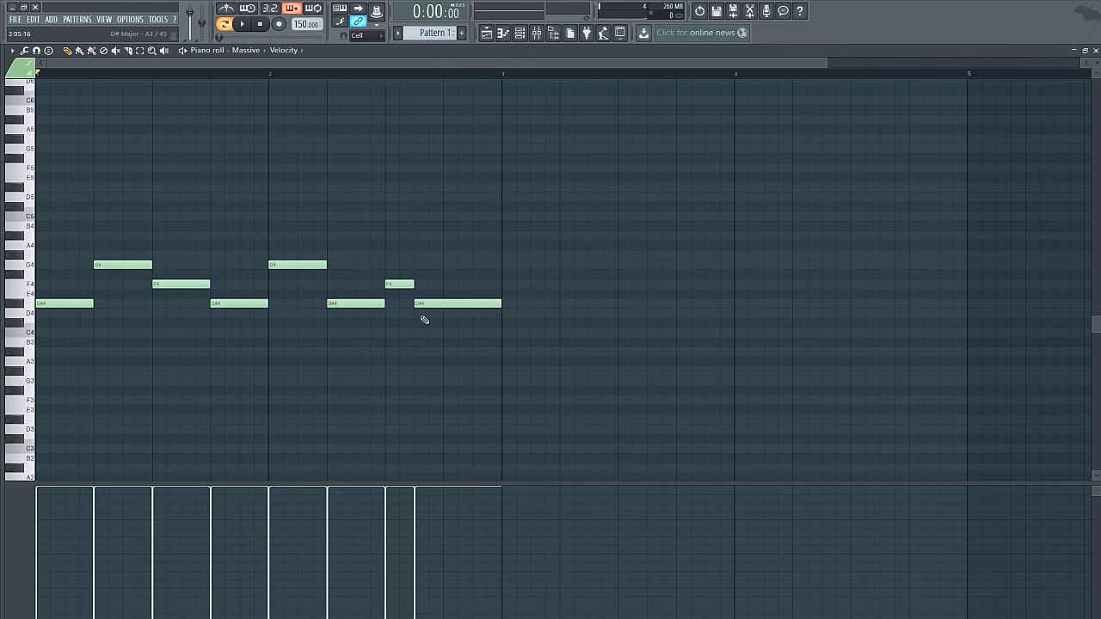
Step: Play the melody with the metronome on to check its timing, and stop playback
left_click(246, 25)
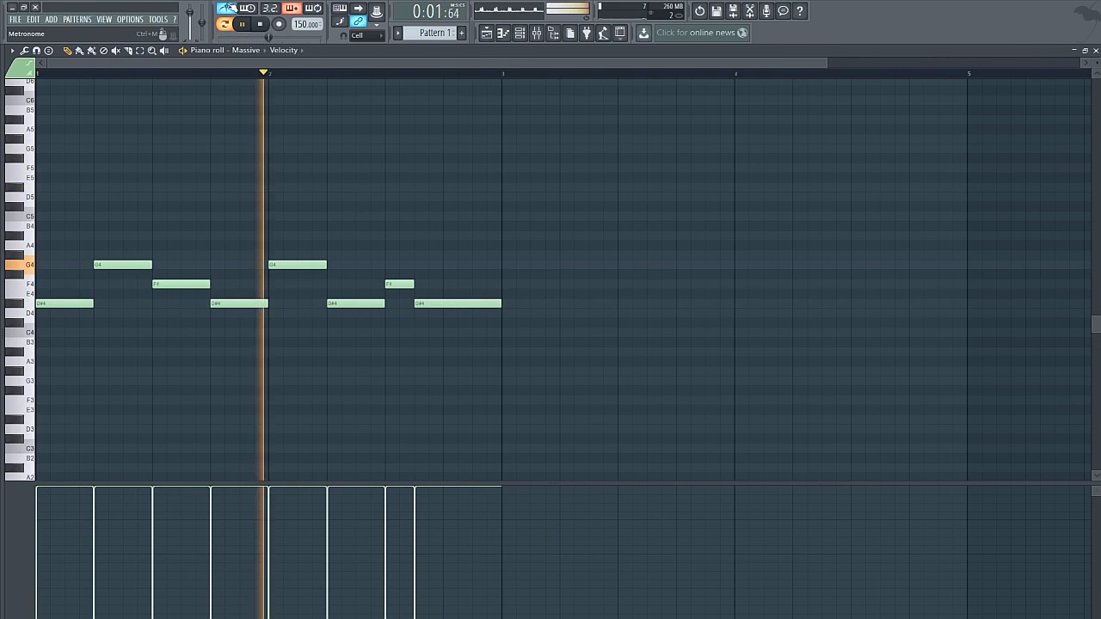
left_click(229, 7)
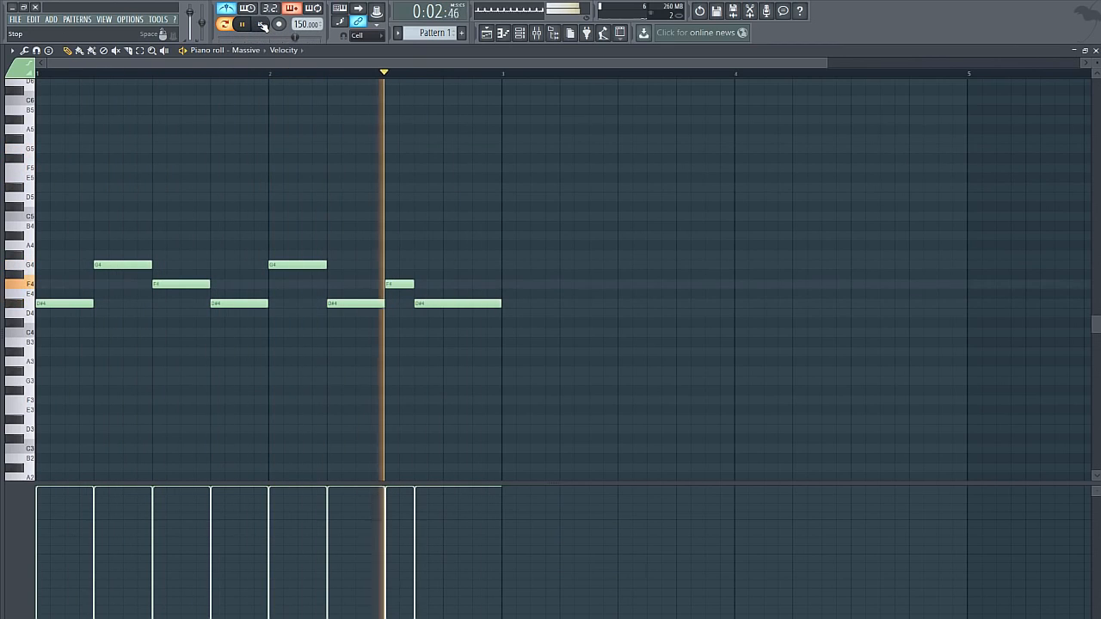
left_click(263, 25)
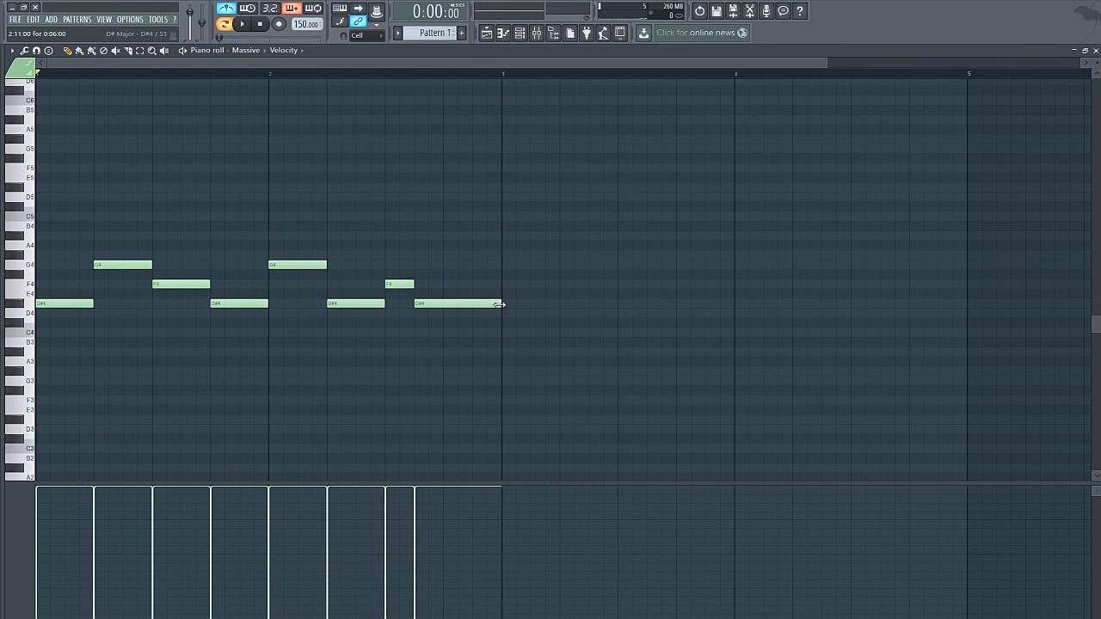
Step: Shorten the last D#4 to one beat and add a one-and-a-half-beat D#4 directly after it, reaching into bar 3
left_click_drag(502, 304, 473, 304)
left_click(476, 304)
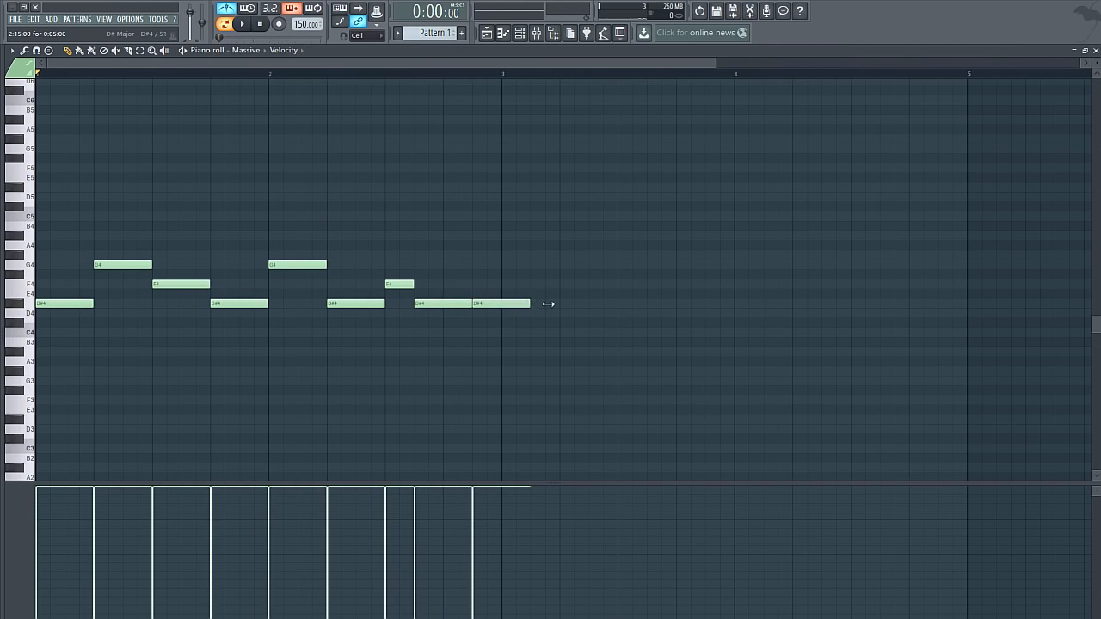
left_click_drag(549, 303, 577, 303)
Step: Select every note except the opening D#4 and duplicate the selection directly after the last note in bar 3
left_click_drag(593, 355, 127, 185)
left_click(69, 51)
left_click_drag(196, 283, 594, 279, "shift")
left_click(625, 334)
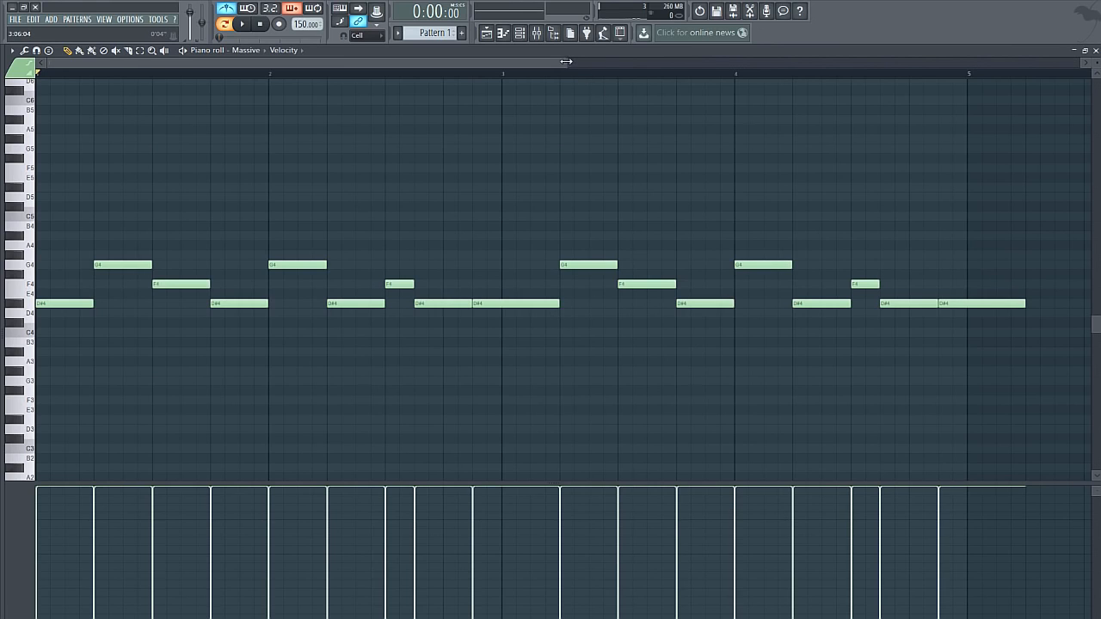
Step: Select all notes except the opening D#4 again and duplicate them directly after the last note in bar 5
left_click_drag(566, 63, 793, 138)
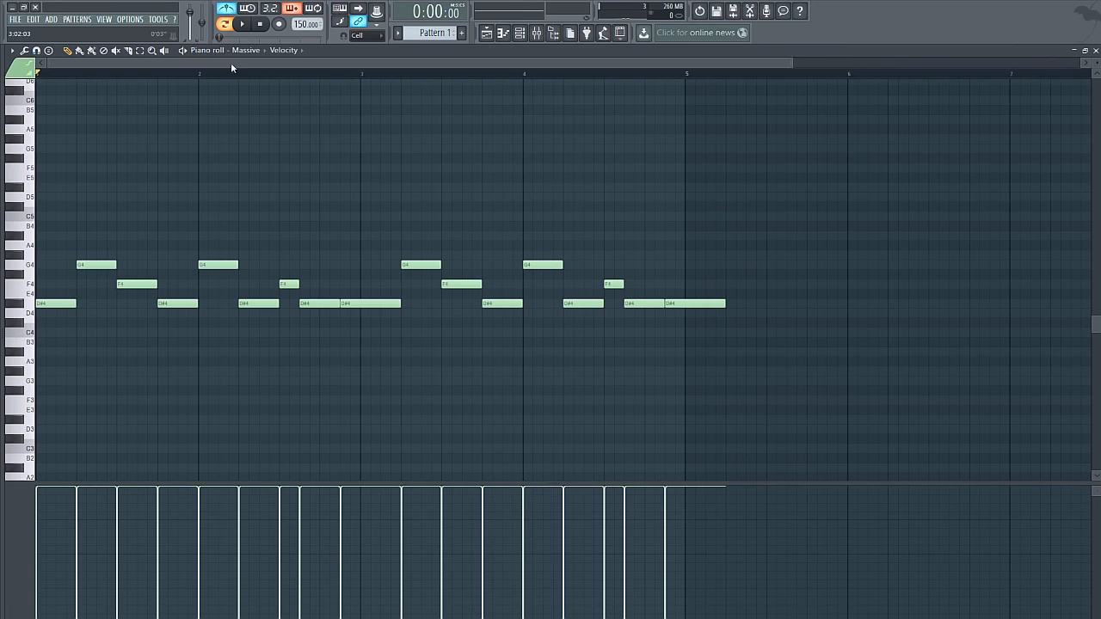
left_click_drag(745, 374, 94, 210)
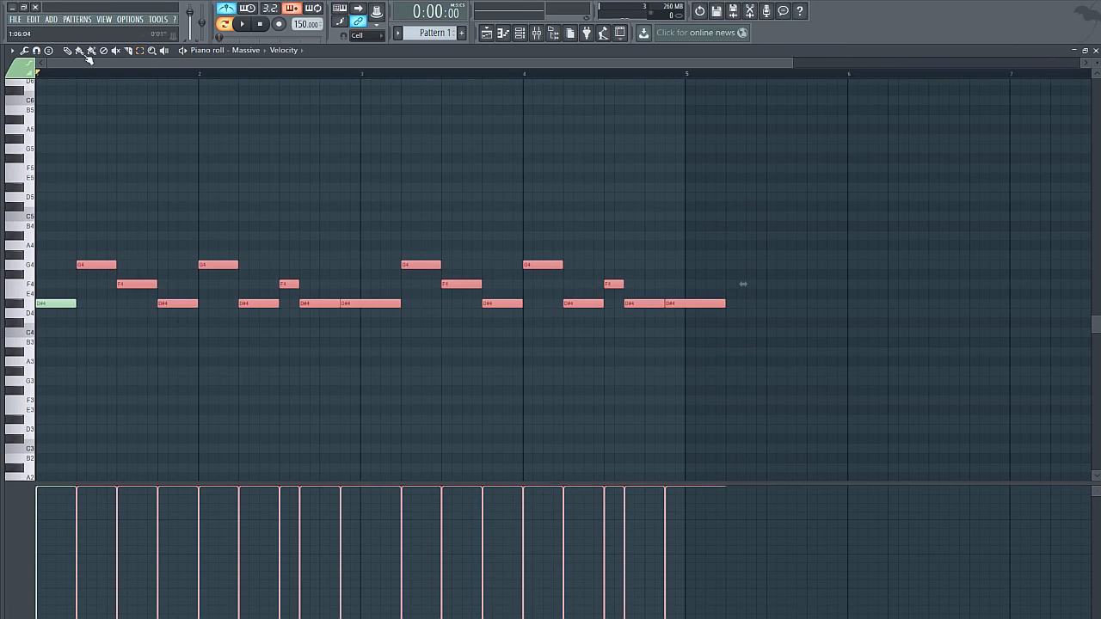
left_click_drag(109, 272, 774, 269)
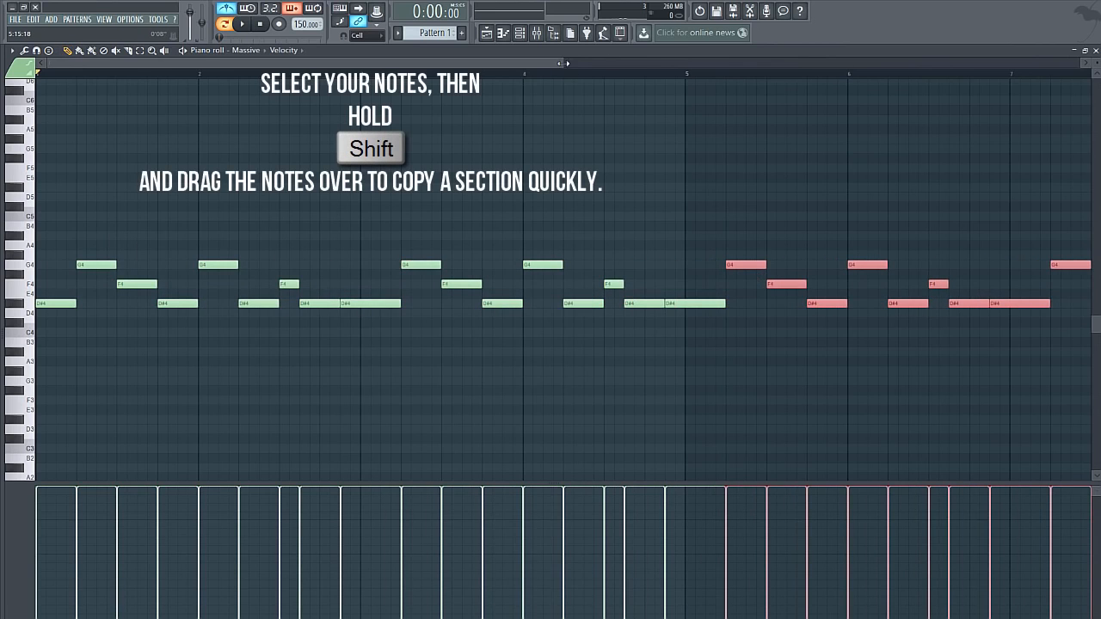
Step: Trim the final D#4 note to end at the start of bar 9 and play the pattern
left_click_drag(564, 63, 984, 162)
left_click(814, 311)
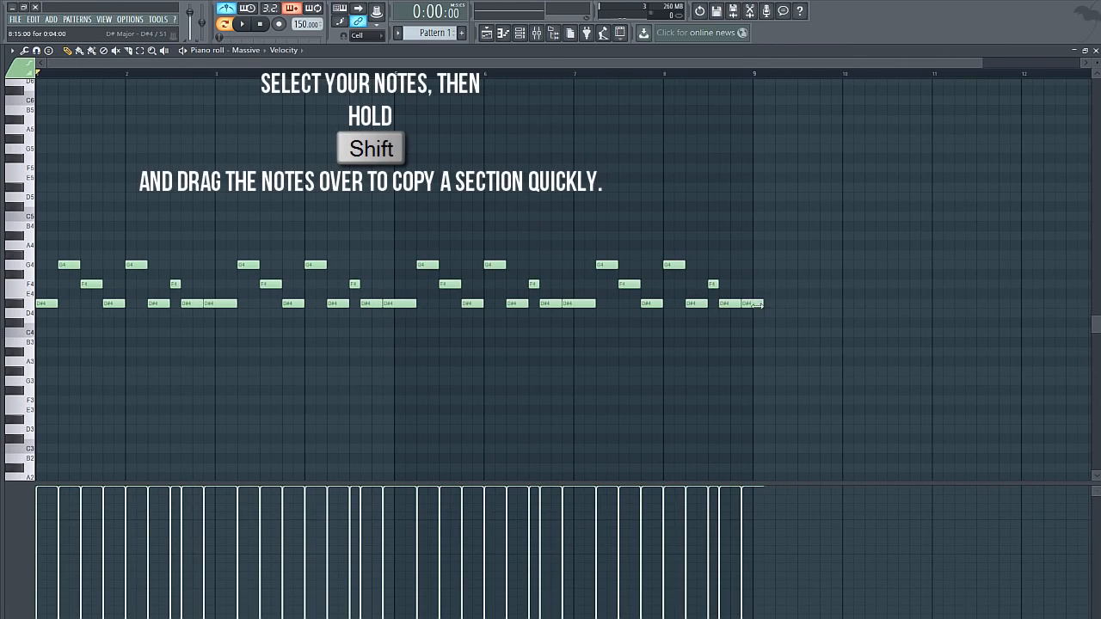
left_click_drag(757, 305, 747, 305)
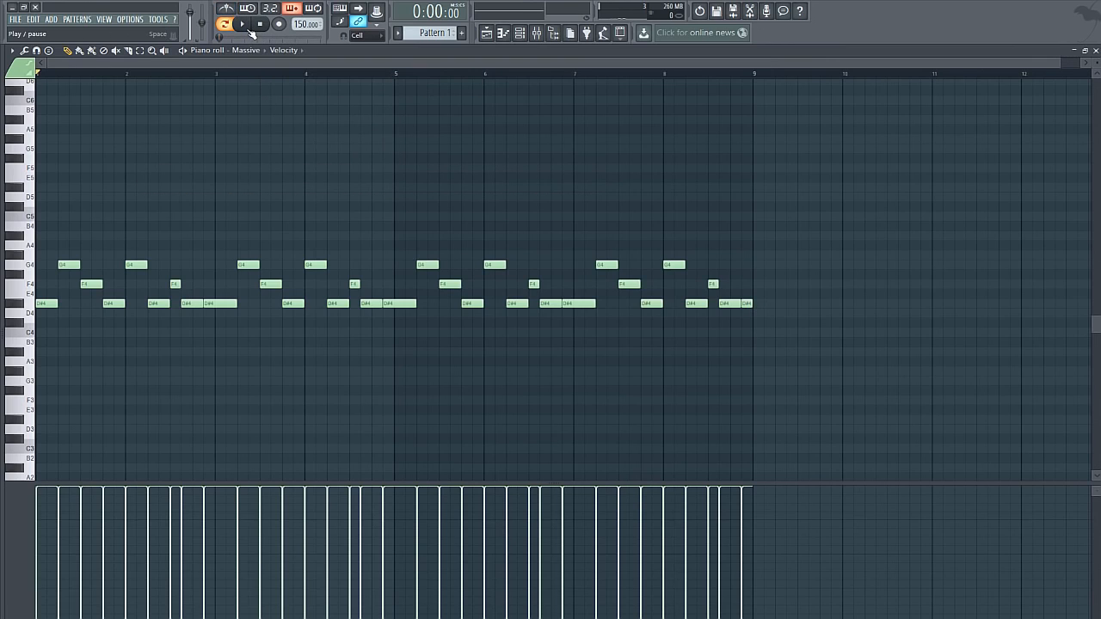
left_click(249, 29)
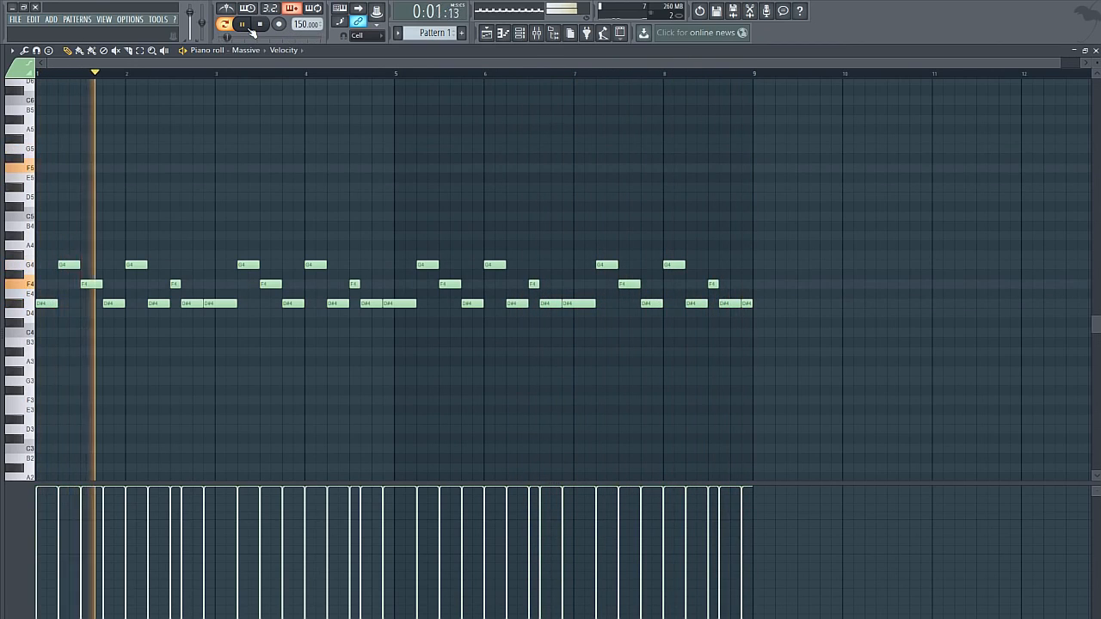
Step: Stop playback, assign Massive to free mixer track 2 and load Fruity parametric EQ 2 in that track's first effect slot
left_click(260, 25)
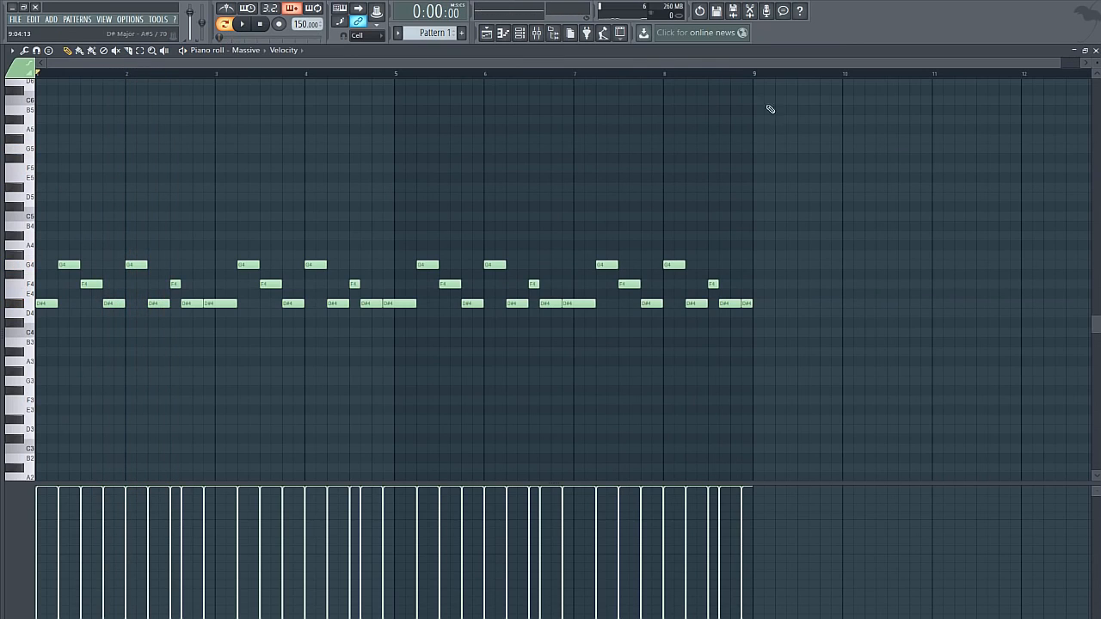
left_click_drag(721, 73, 4, 245)
left_click(1096, 51)
left_click(147, 275)
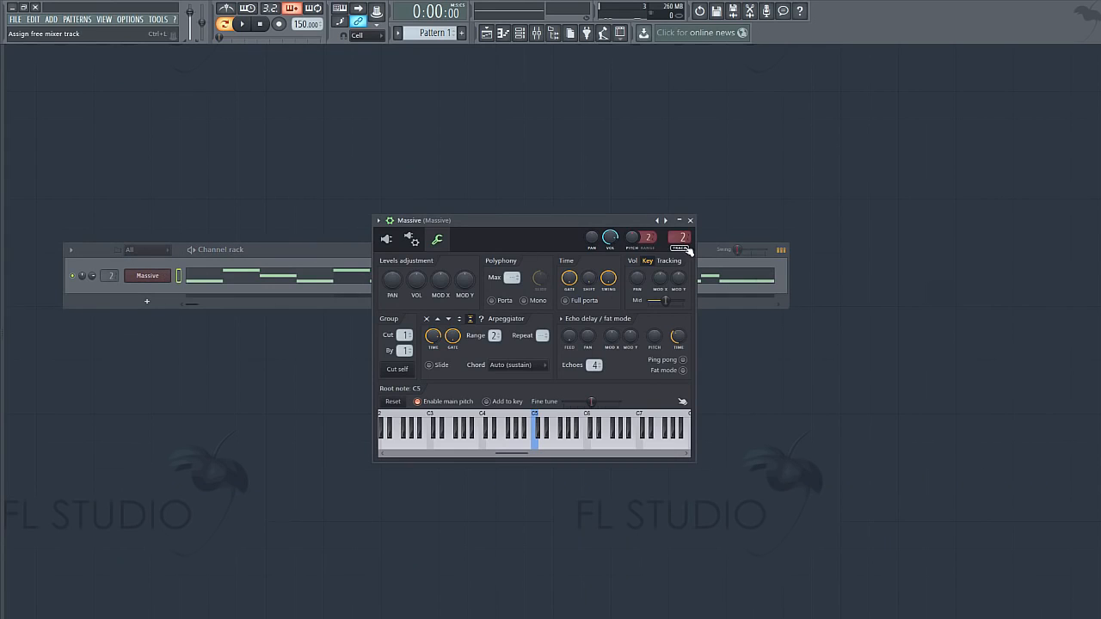
left_click(536, 33)
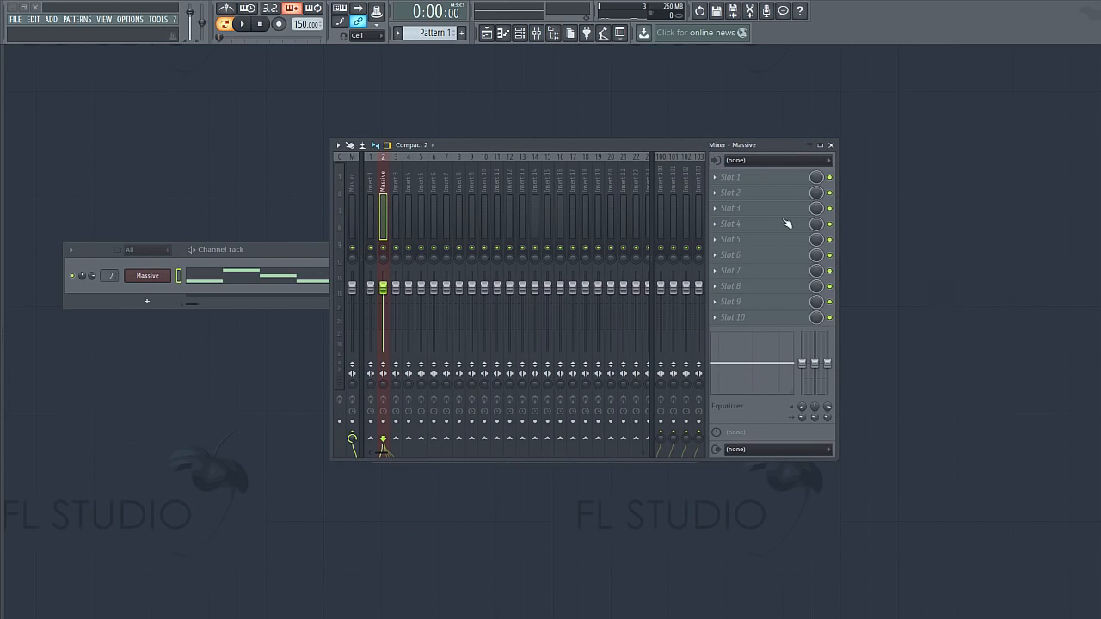
left_click(724, 180)
left_click(861, 331)
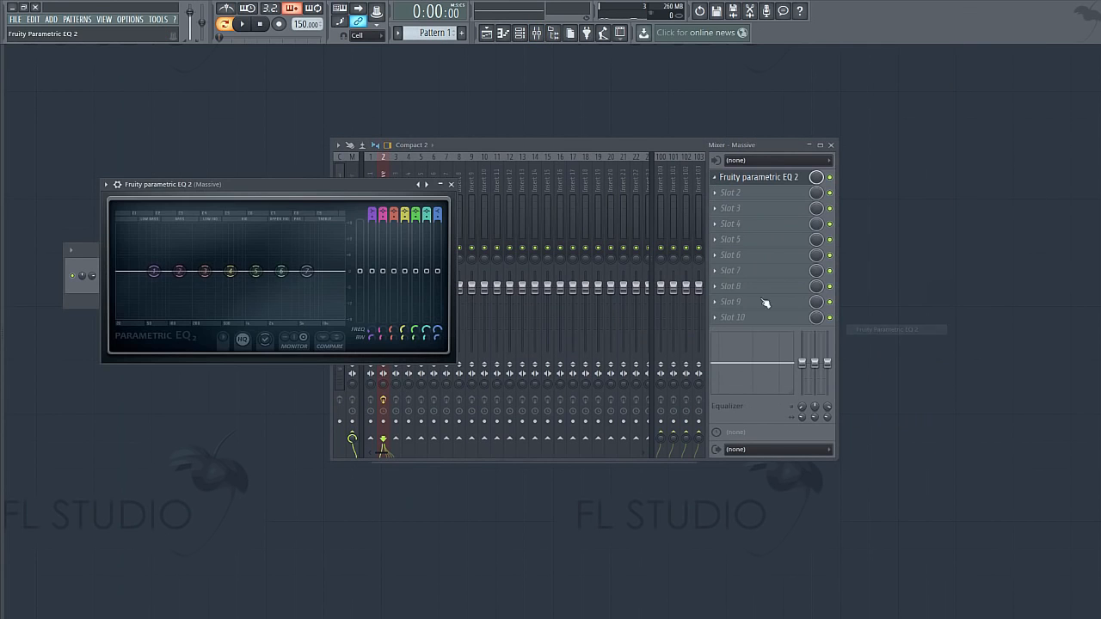
Step: Set EQ band 1 to a high pass at about 225 Hz and band 7 to a Gentle 8 low pass at band 6's frequency
mouse_move(372, 211)
left_mouse_down()
mouse_move(373, 228)
mouse_move(373, 206)
left_mouse_up()
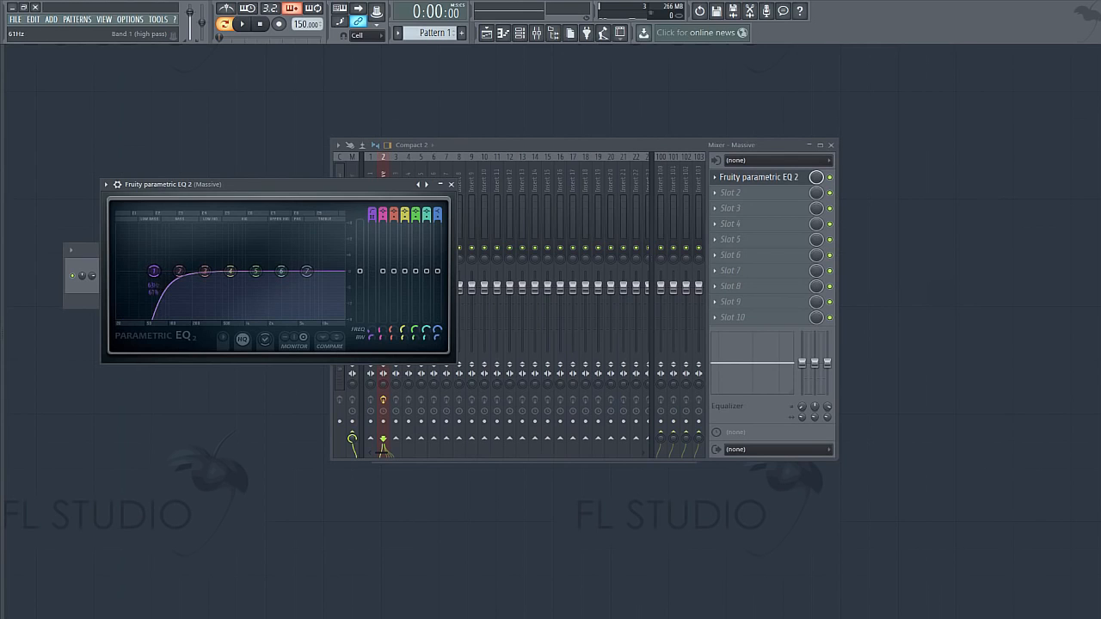
left_click_drag(154, 271, 198, 272)
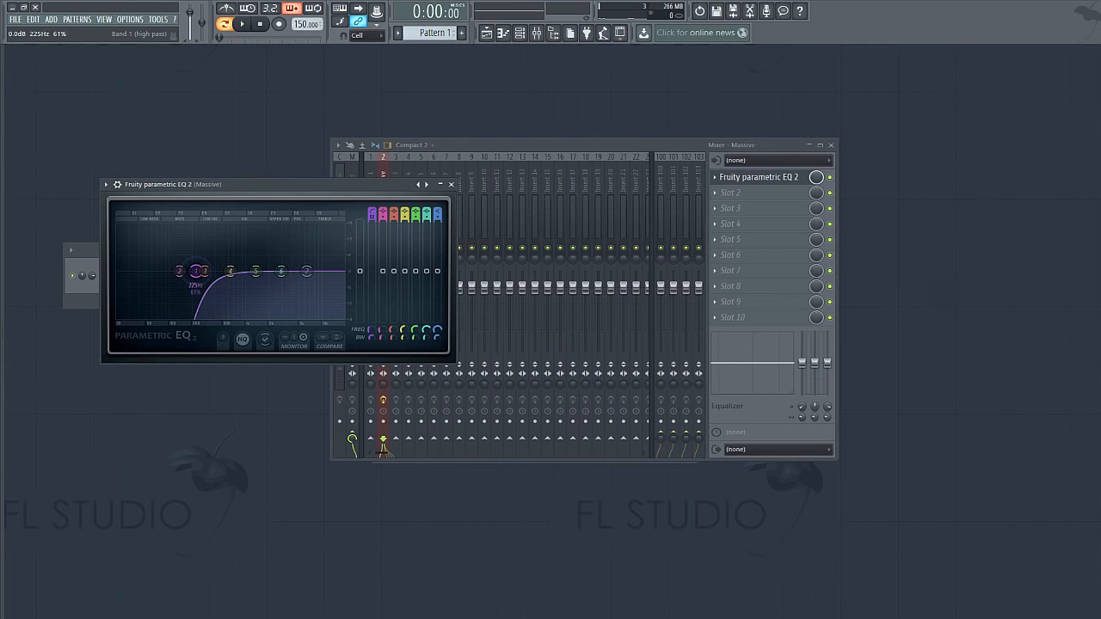
mouse_move(438, 212)
left_mouse_down()
mouse_move(438, 238)
mouse_move(438, 212)
left_mouse_up()
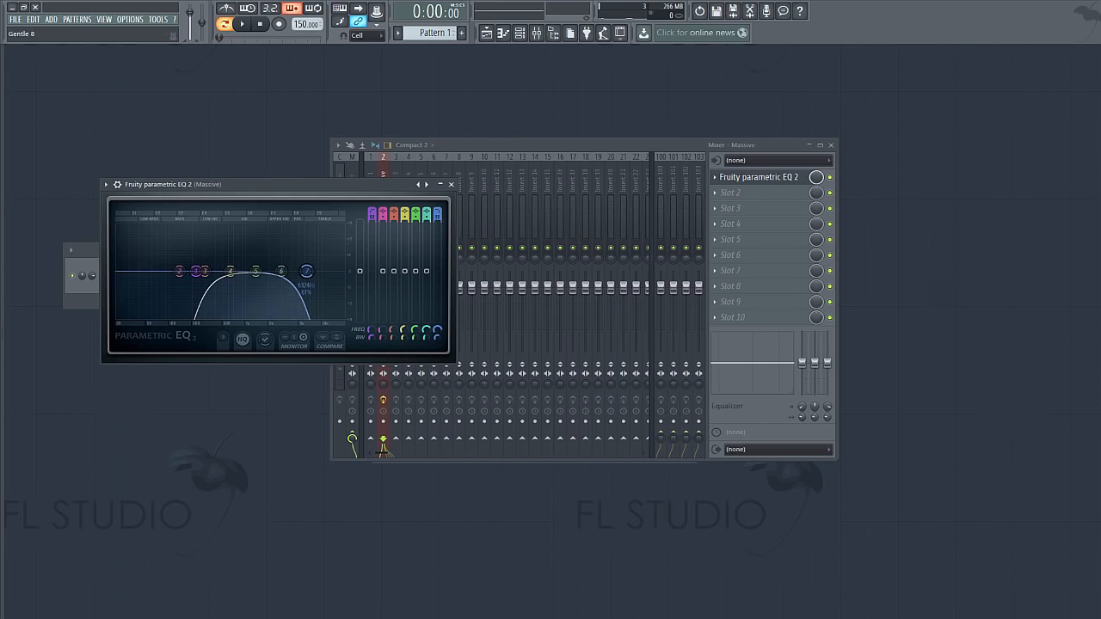
left_click_drag(306, 271, 282, 271)
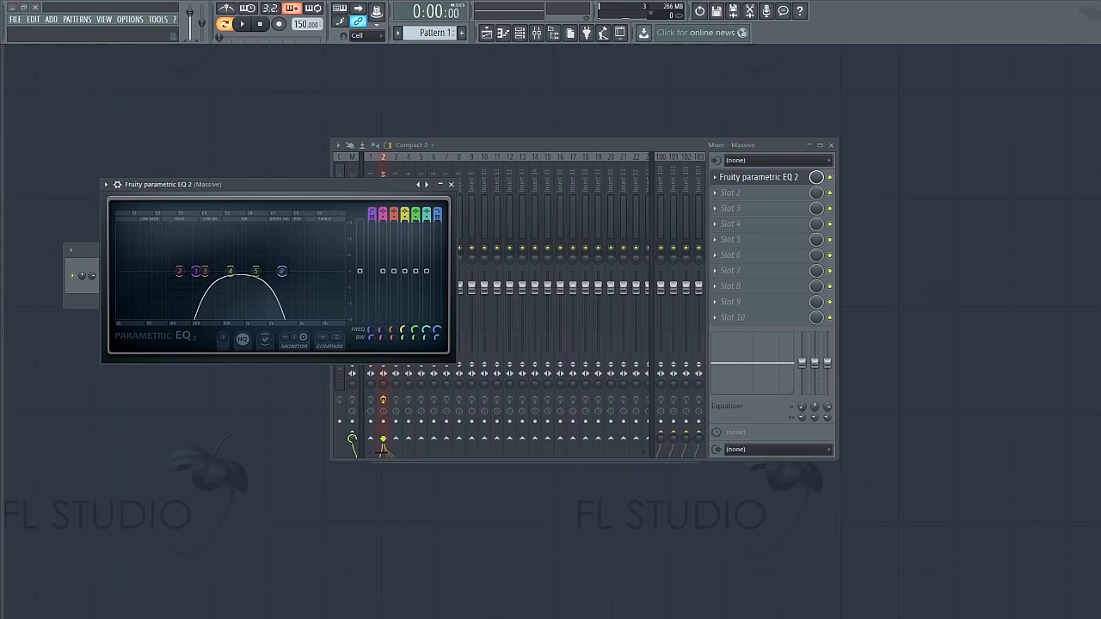
Step: Load Fruity delay 2 in Massive's second effect slot with a preset delay time and play the pattern to hear it
left_click(730, 193)
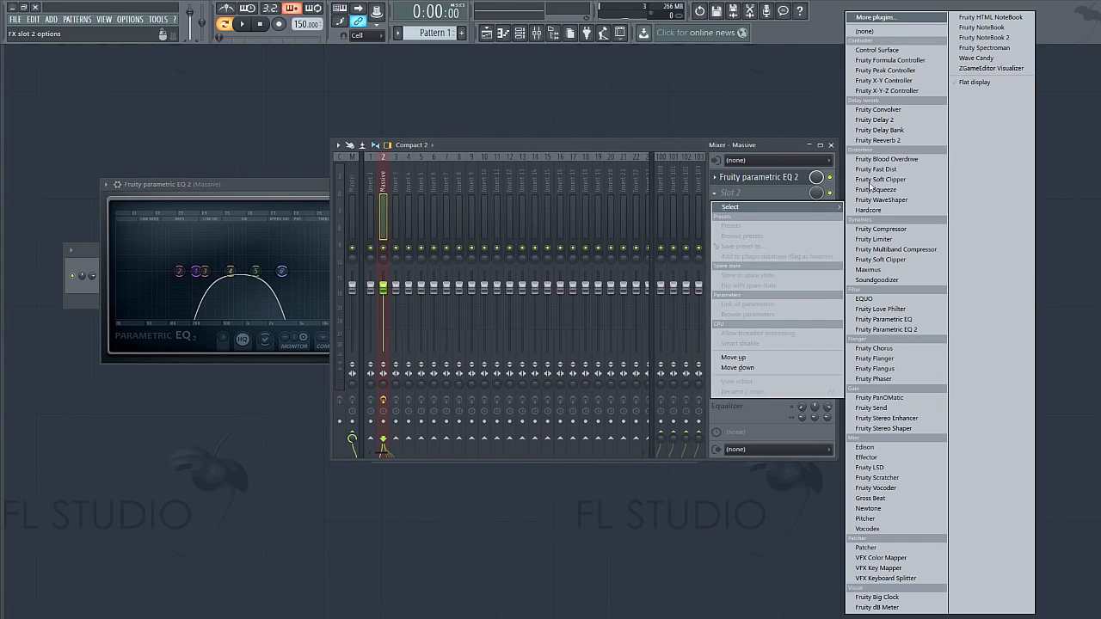
left_click(886, 119)
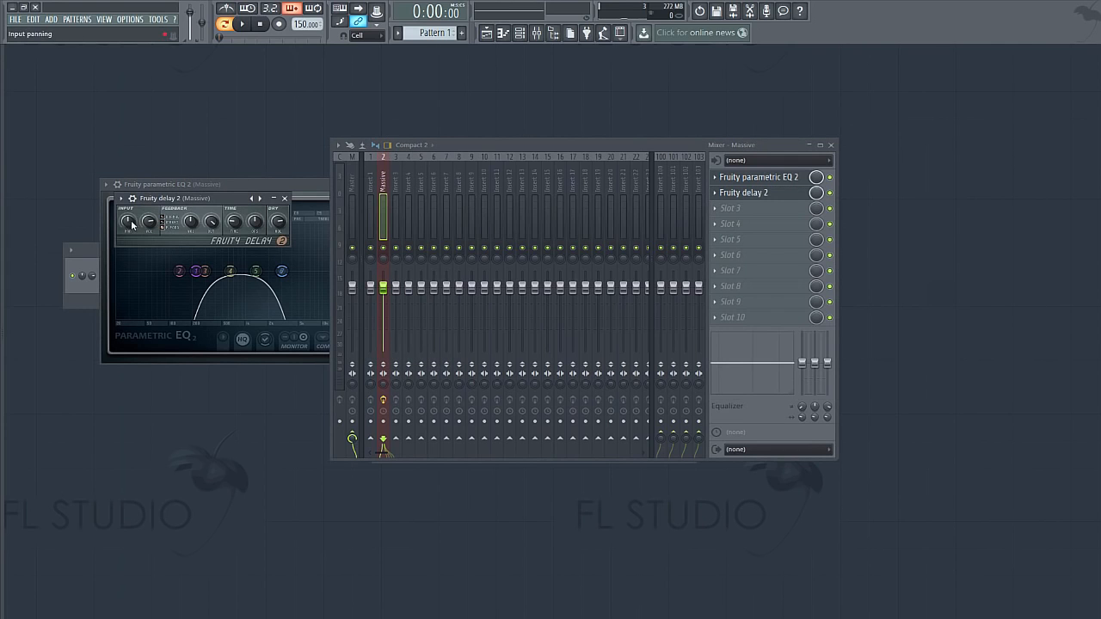
right_click(235, 224)
mouse_move(265, 243)
left_click(355, 251)
key("F6")
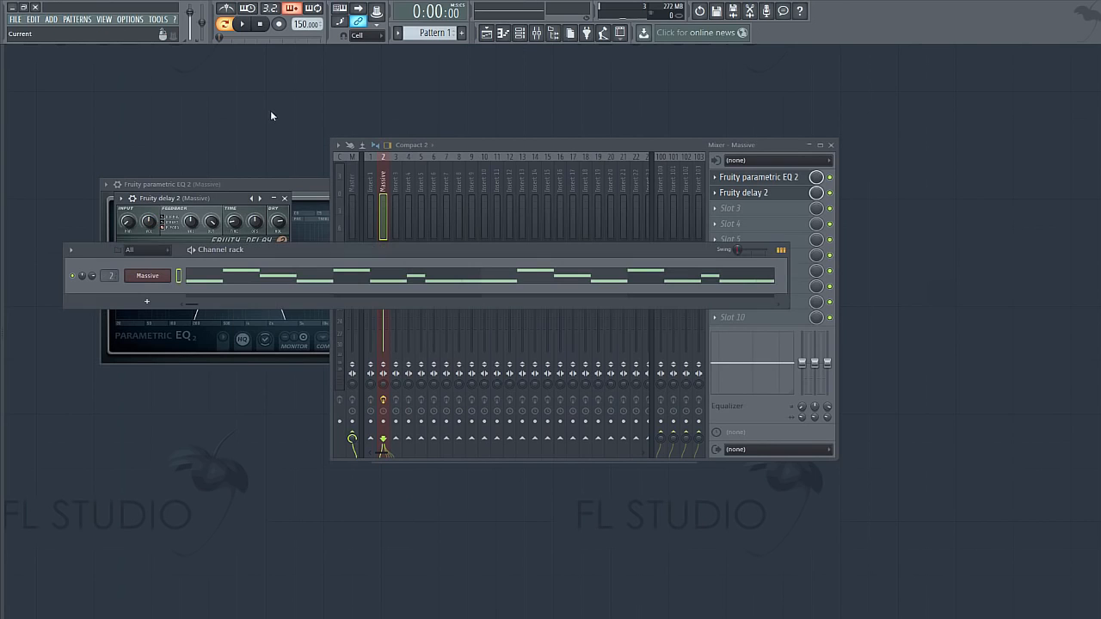
left_click(247, 26)
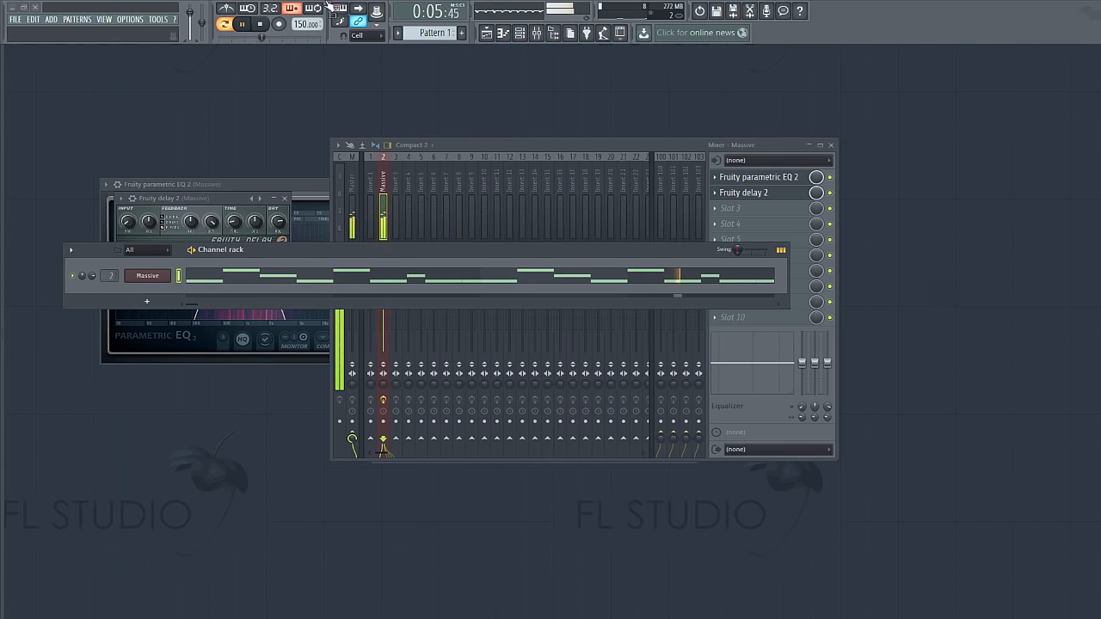
key("space")
Step: Load Fruity Reeverb 2 in the third effect slot, set its decay to about 2.7 seconds and audition the pattern
left_click(714, 209)
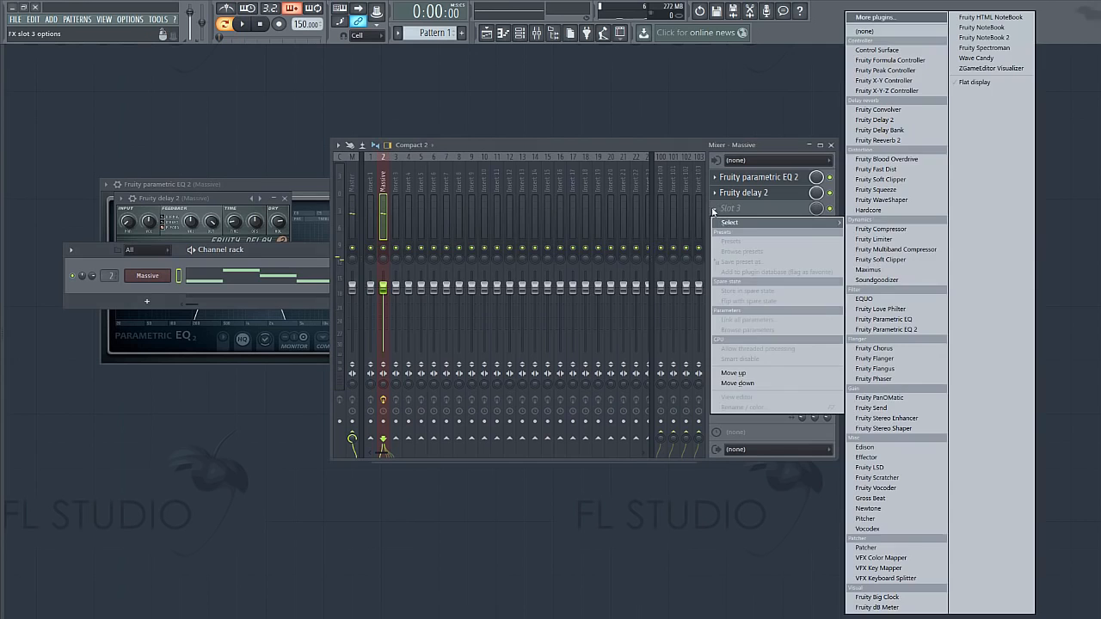
left_click(877, 140)
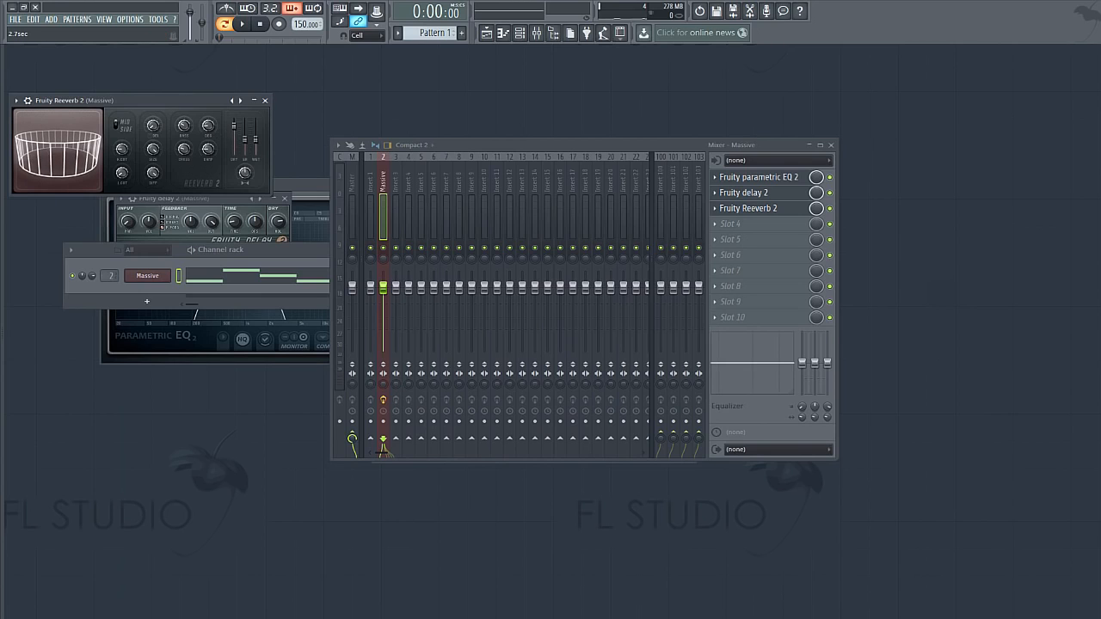
left_click_drag(209, 125, 208, 125)
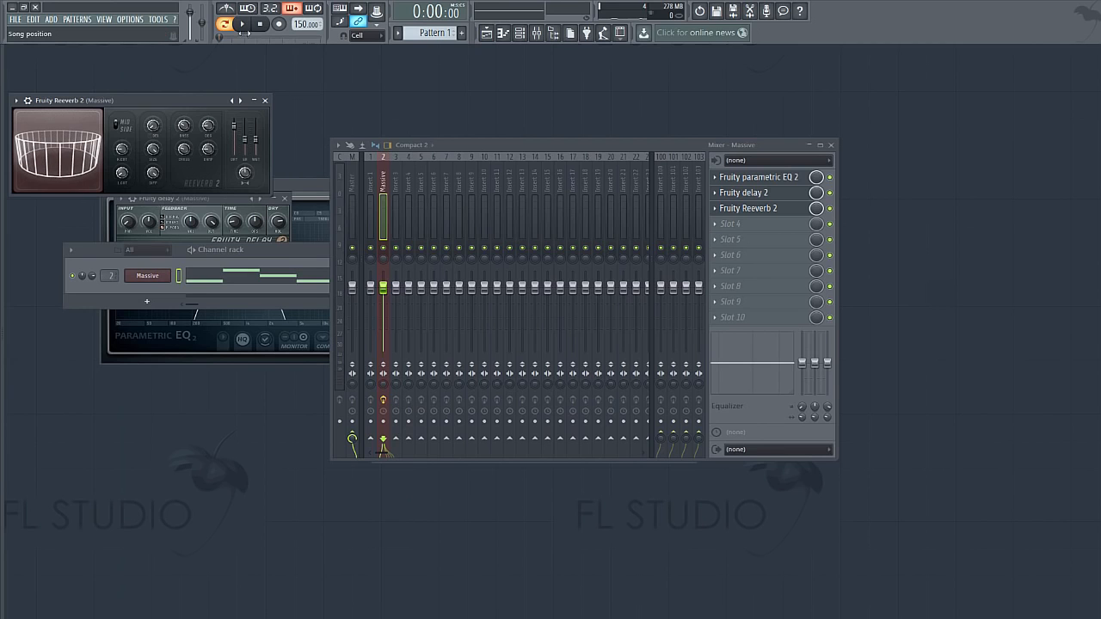
key("space")
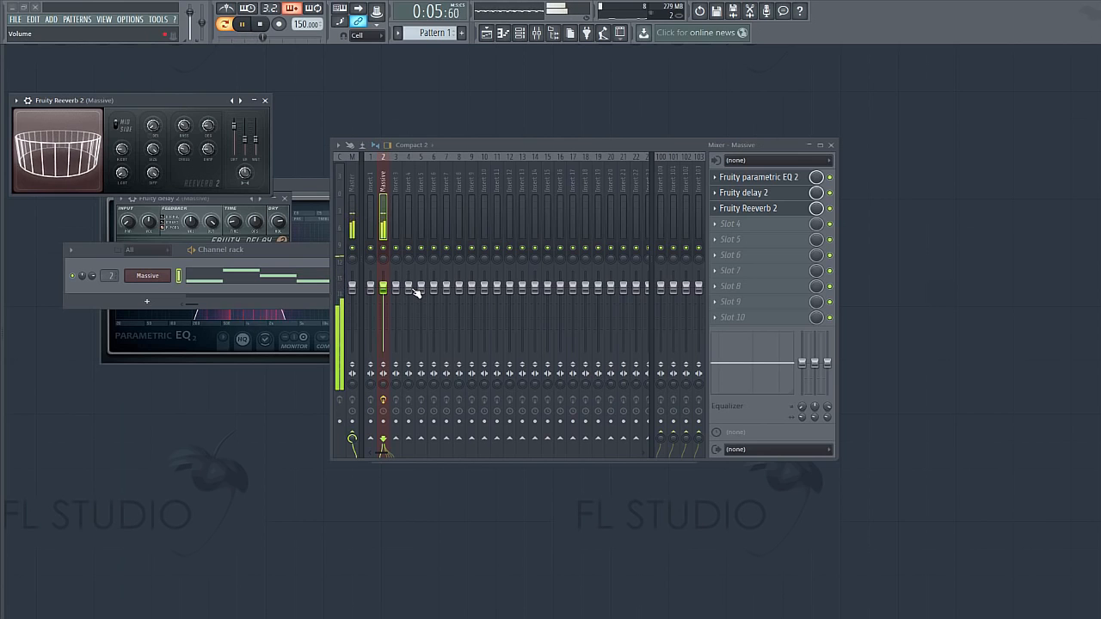
key("space")
Step: Load a second Fruity parametric EQ 2 in the fourth effect slot and try the notch type on band 1
left_click(731, 224)
mouse_move(738, 236)
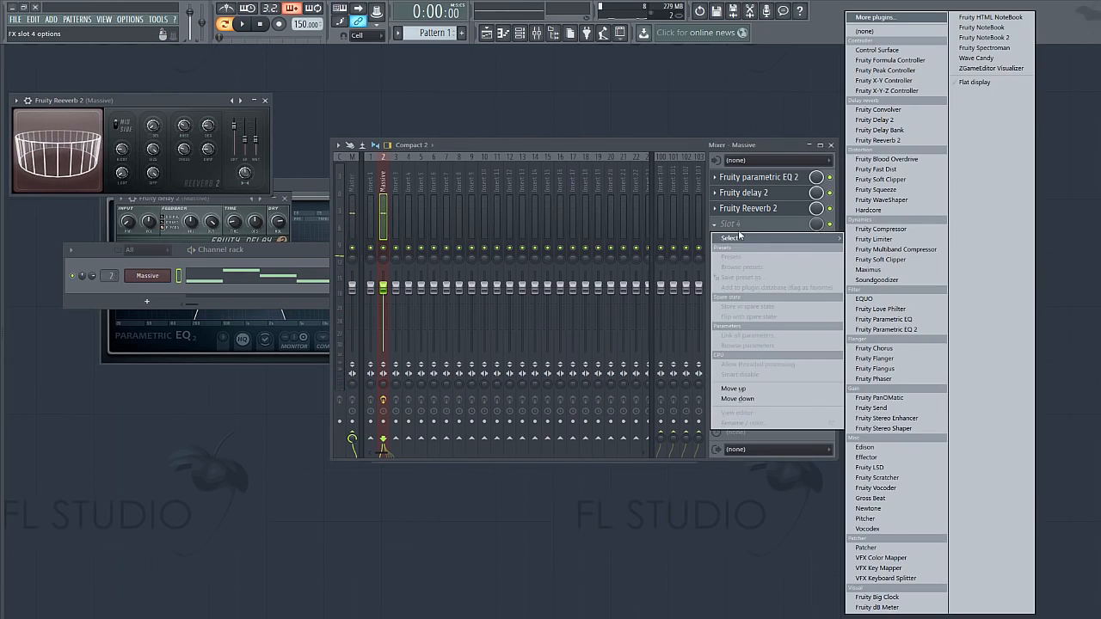
left_click(886, 330)
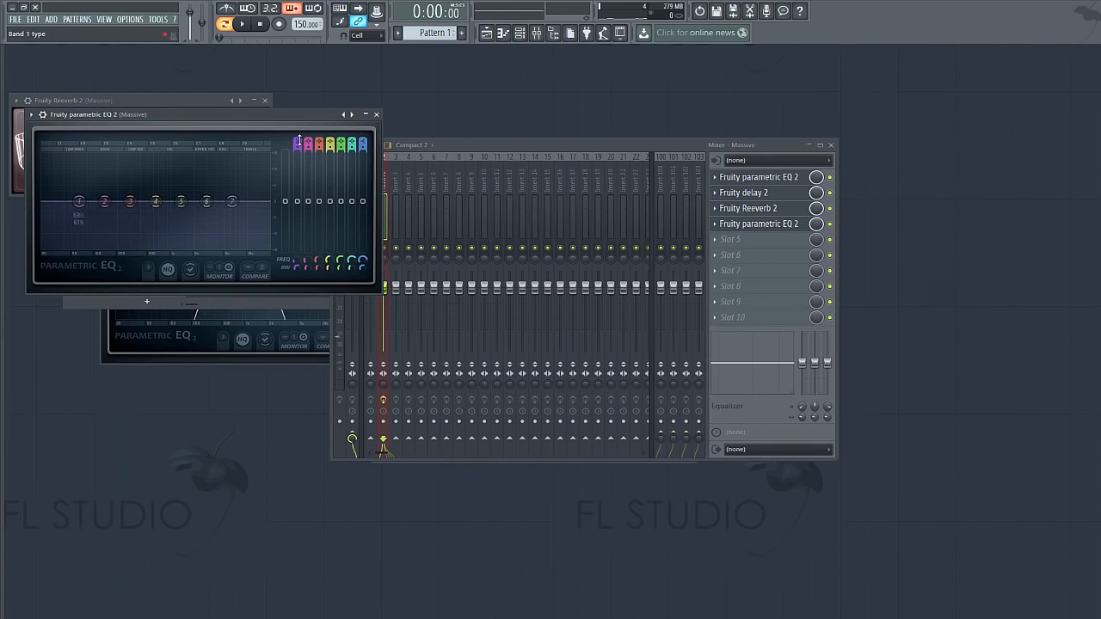
left_click_drag(297, 144, 297, 153)
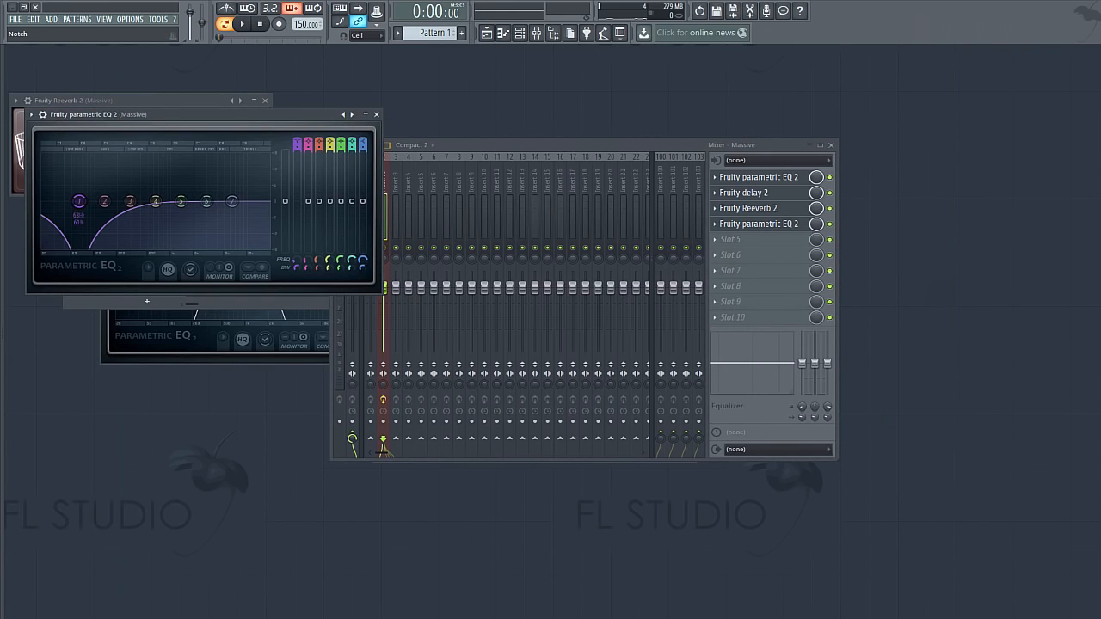
left_click(774, 224)
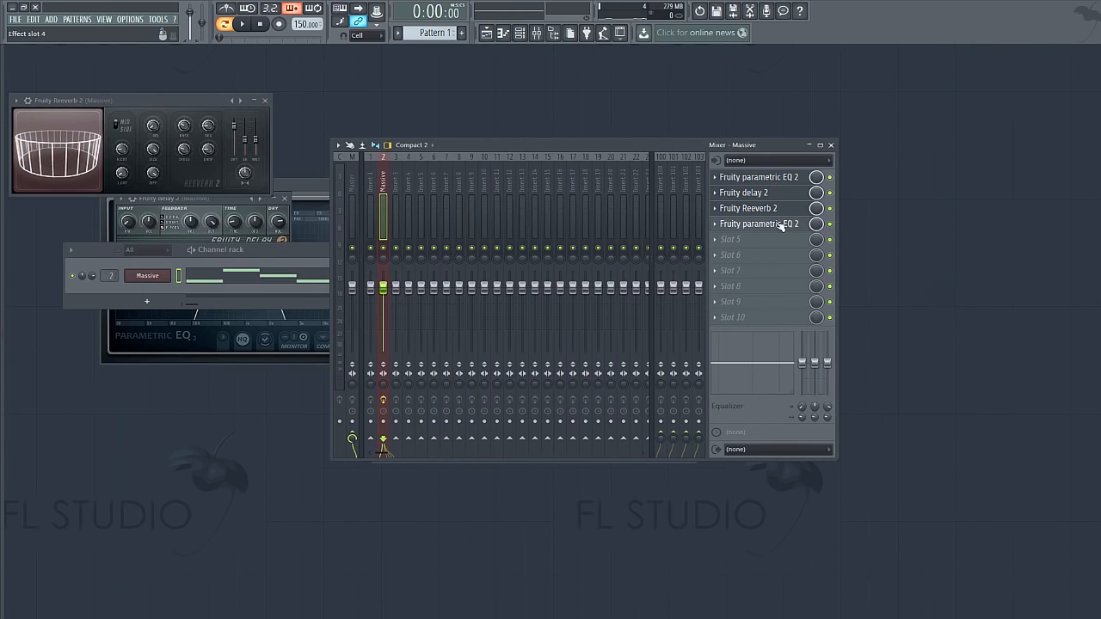
left_click(716, 226)
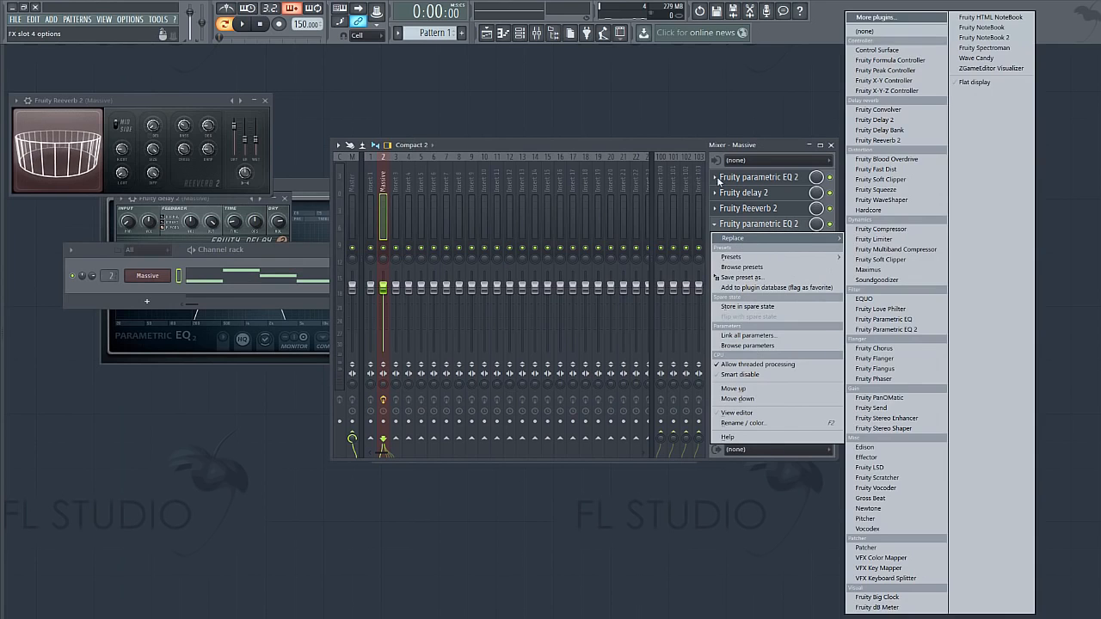
left_click(718, 180)
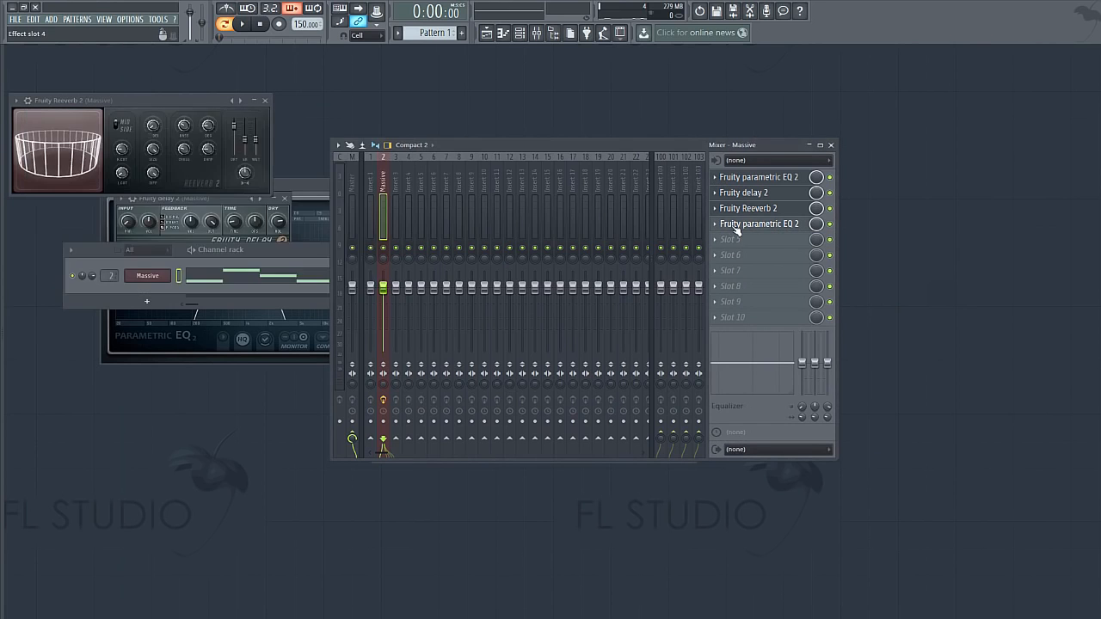
left_click(737, 226)
Step: Change band 1 of the second EQ to a high pass and set its cutoff at about band 2's frequency
scroll(78, 201, "down", 1)
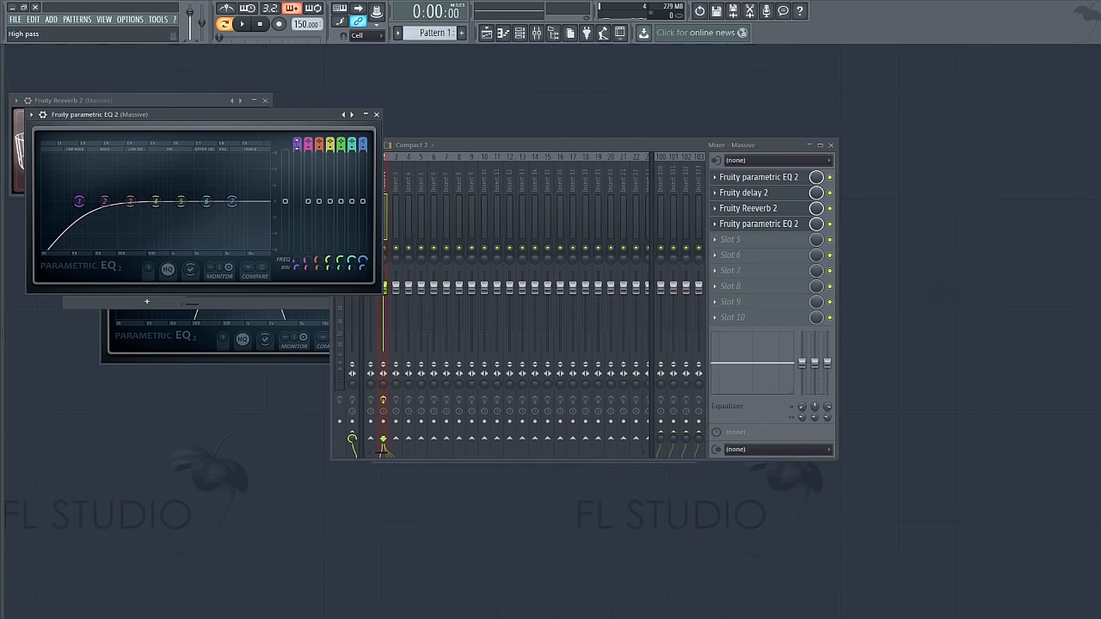
left_click_drag(296, 146, 297, 138)
left_click_drag(79, 201, 124, 201)
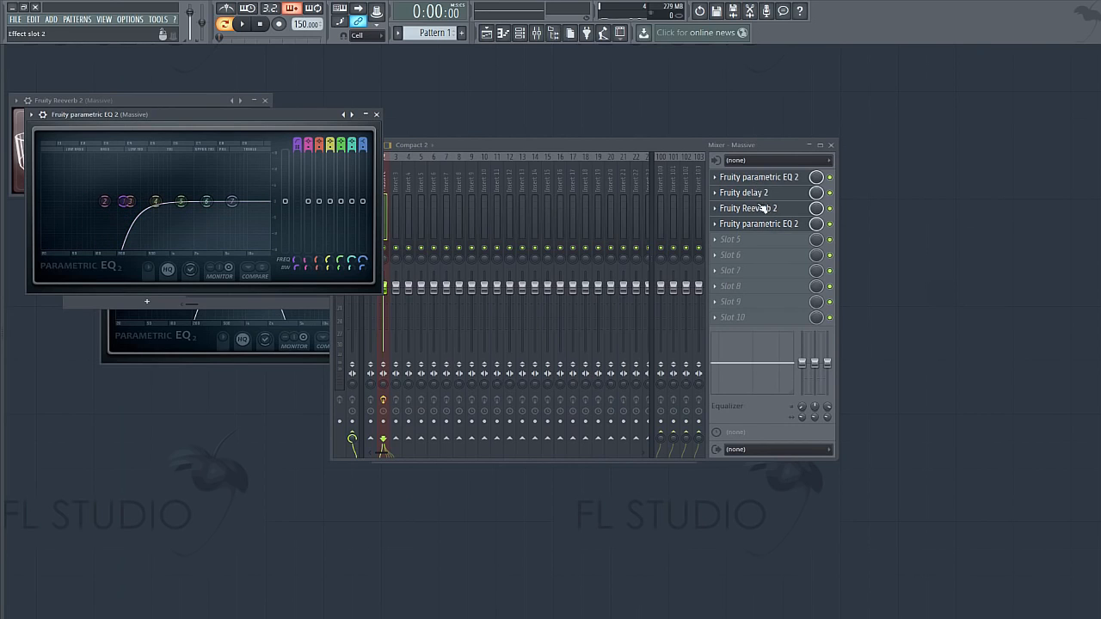
left_click_drag(123, 202, 126, 201)
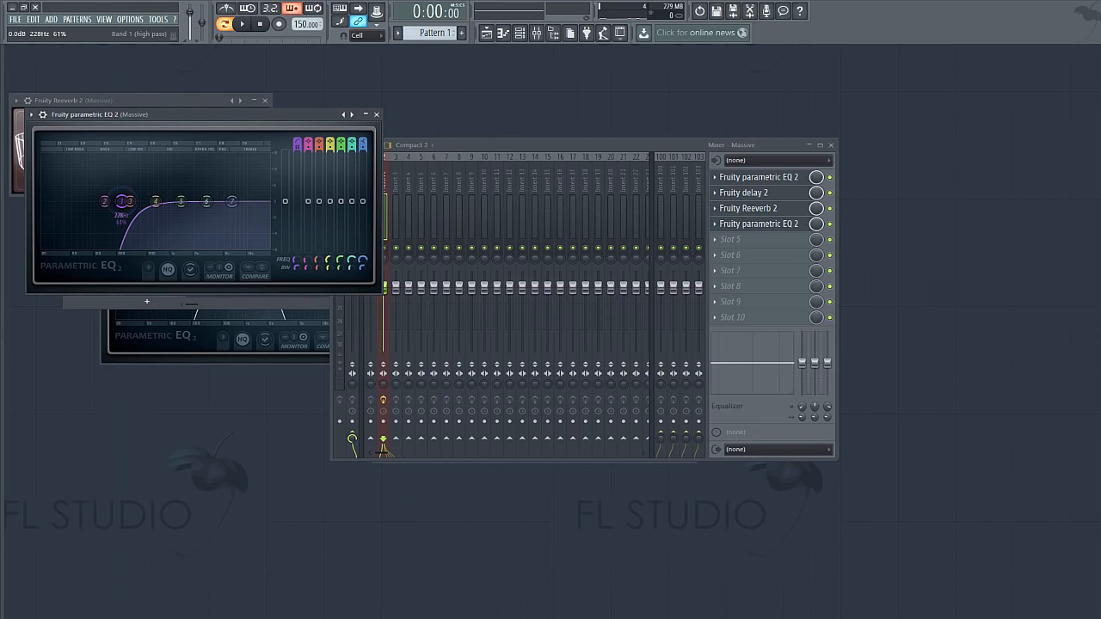
left_click_drag(121, 201, 105, 202)
Step: Play the pattern, stop it and fine-tune the second EQ's band 1 cutoff to about 144 Hz
left_click(243, 24)
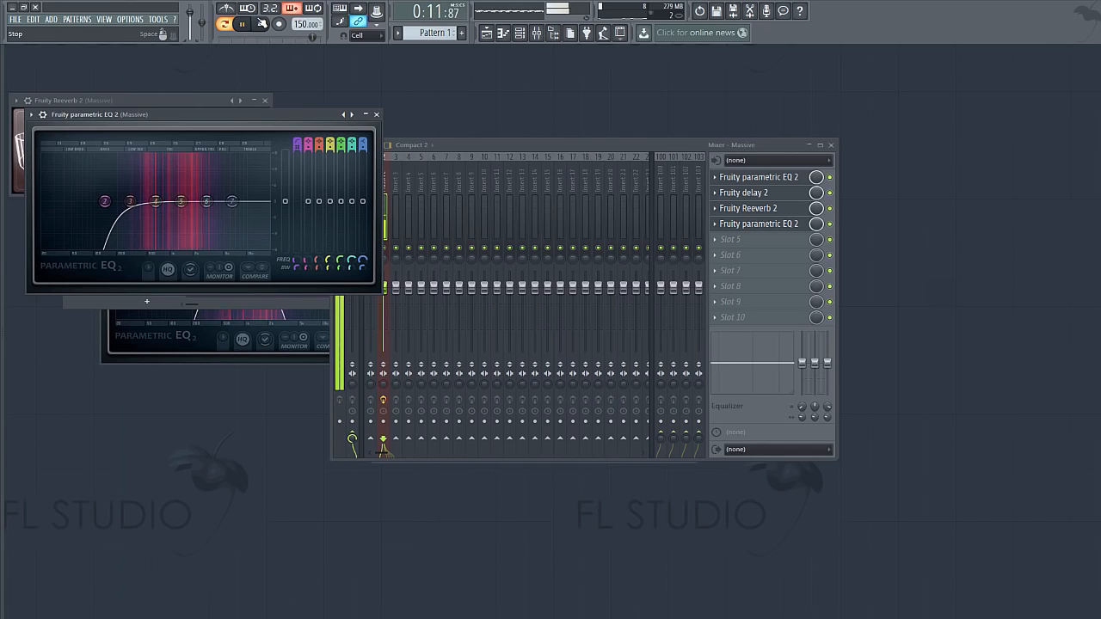
left_click(278, 23)
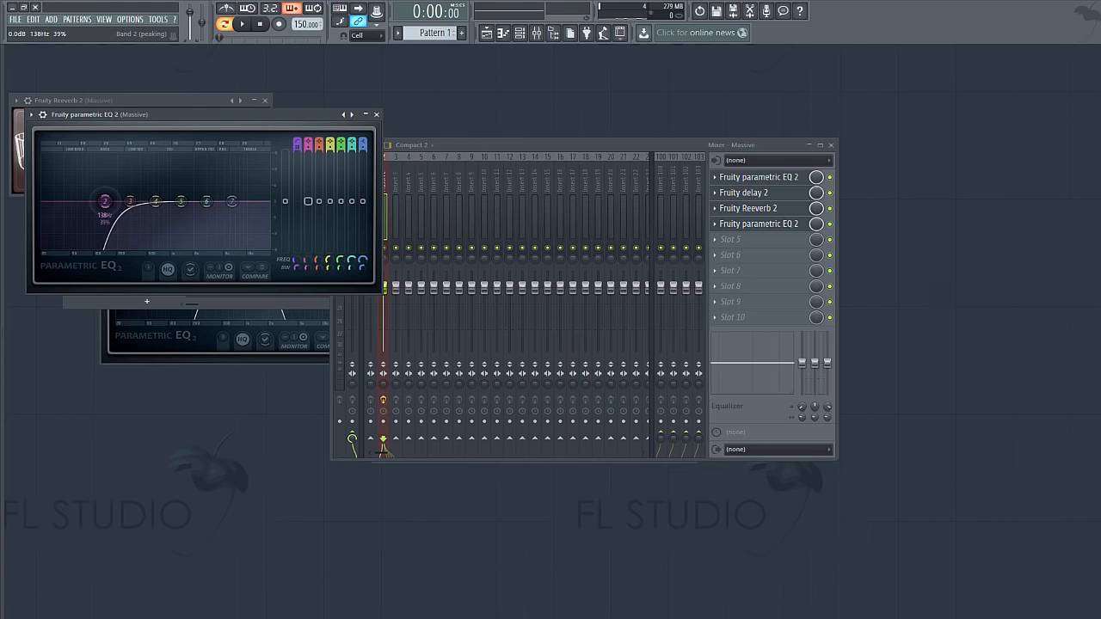
left_click_drag(104, 202, 106, 201)
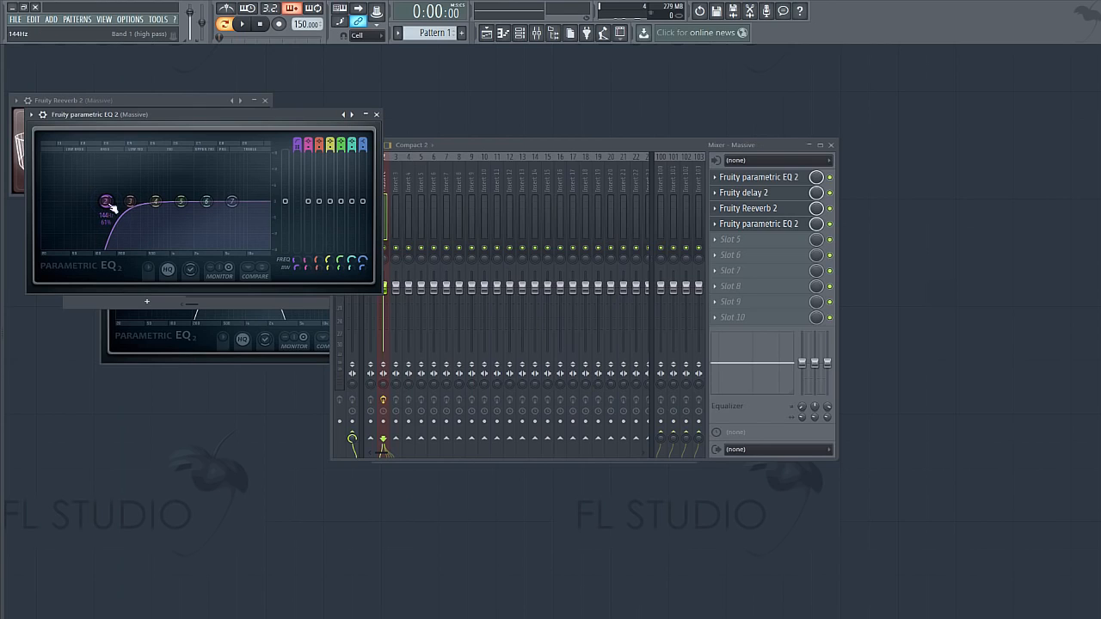
mouse_move(111, 208)
left_mouse_down()
mouse_move(98, 225)
mouse_move(158, 184)
mouse_move(116, 189)
left_mouse_up()
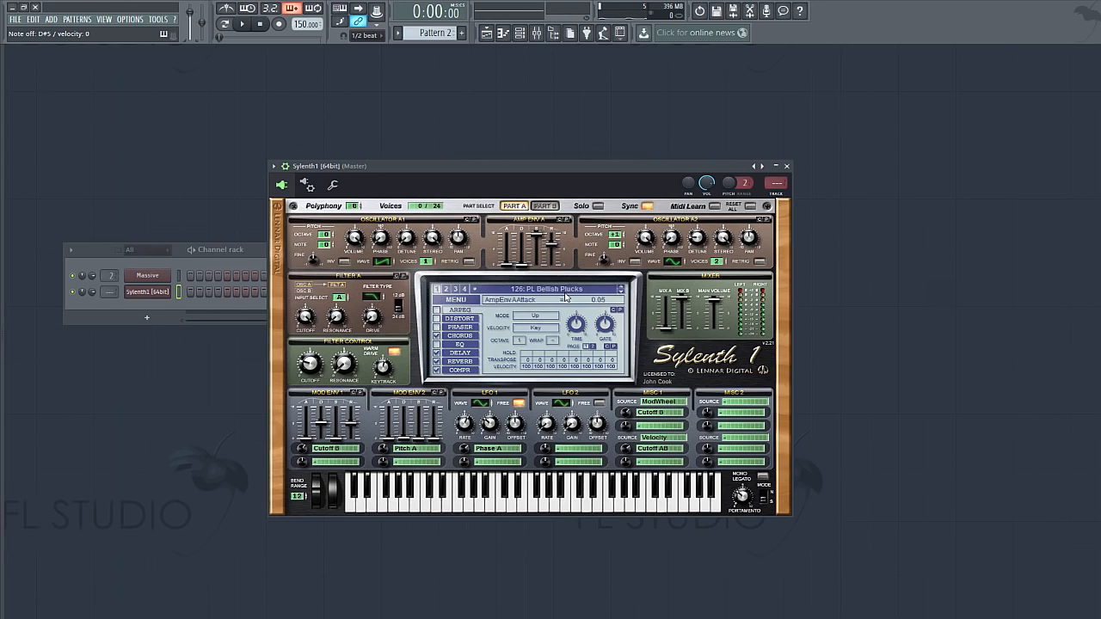
Step: Record four Sylenth1 chords (C5-D#5-G5, G#4-C5-D#5, C5-D#5-G5, G4-C5-D#5) into Pattern 2 in pattern mode, with the metronome and wait-for-input on
left_click(356, 57)
left_click(247, 8)
left_click(227, 9)
left_click(279, 24)
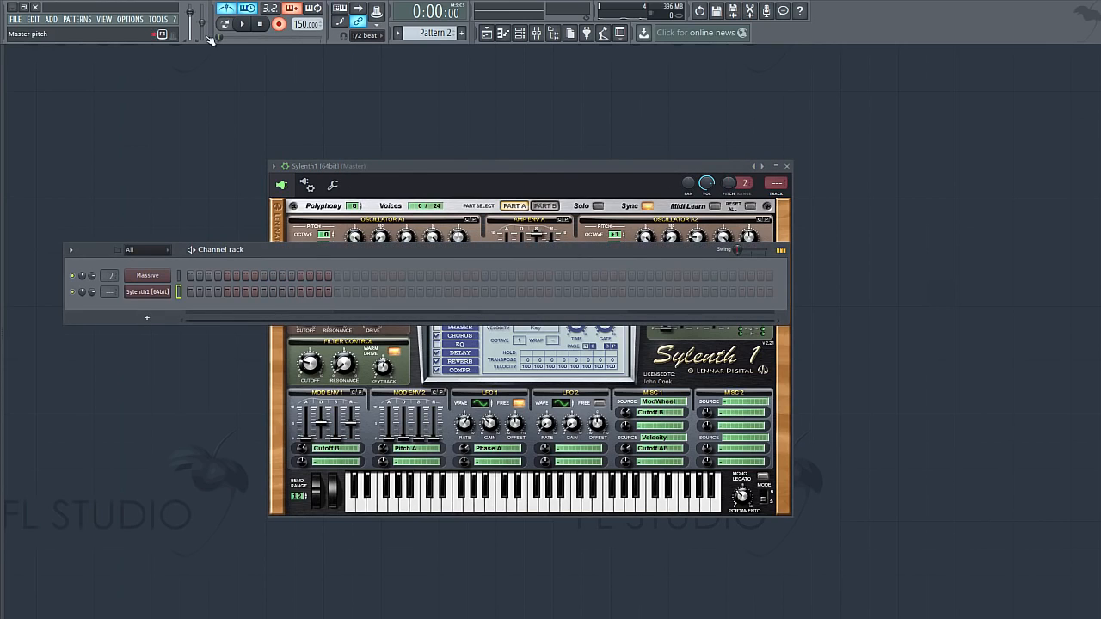
left_click(225, 24)
key("space")
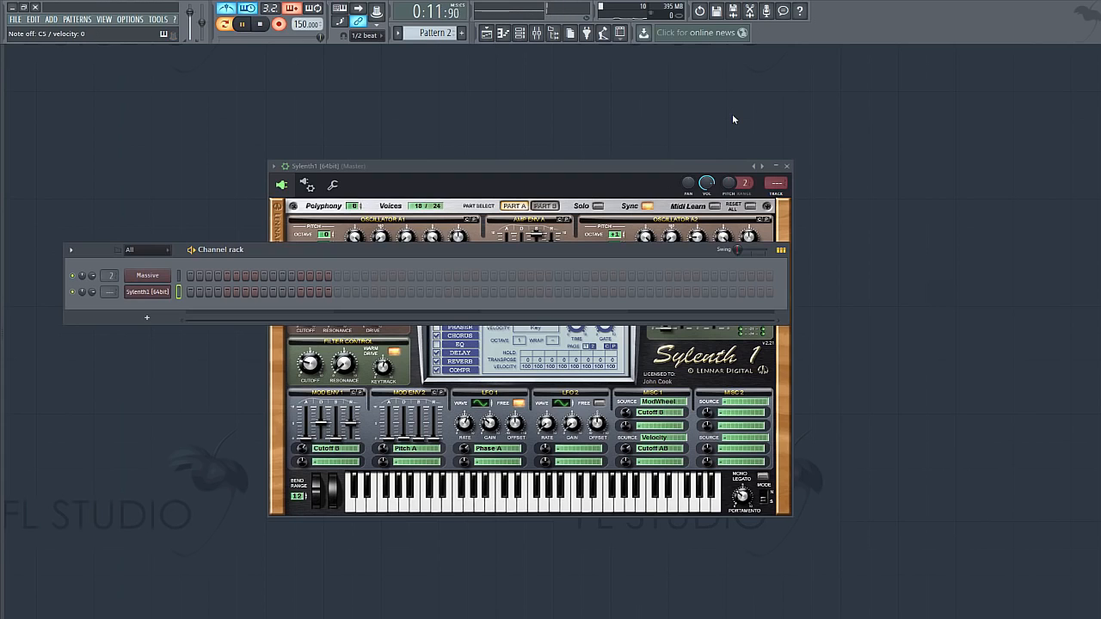
left_click(259, 24)
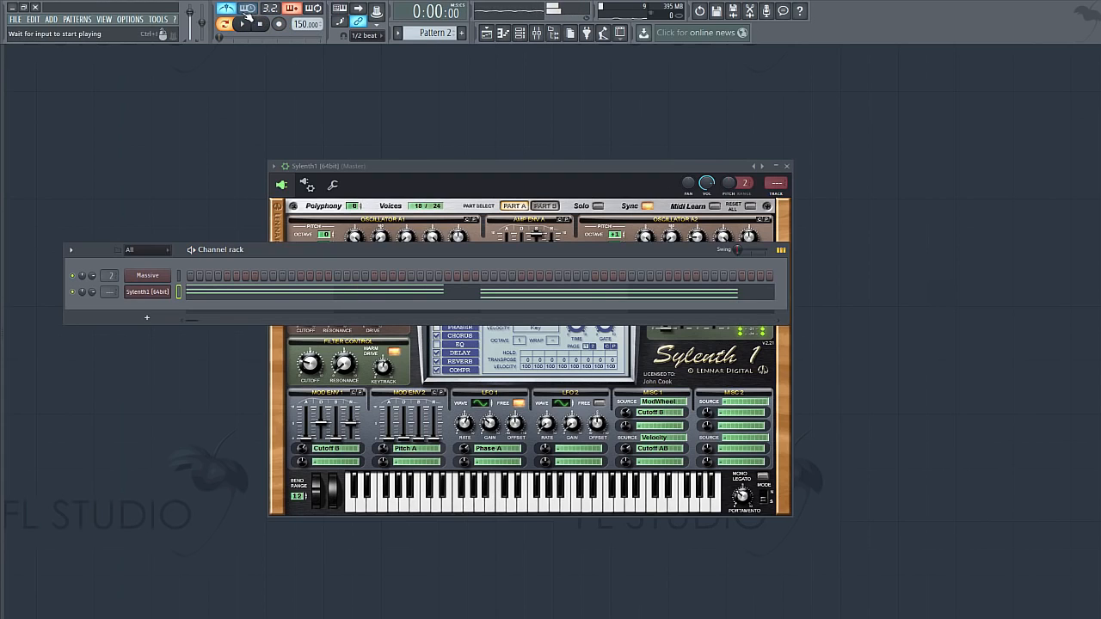
Step: Open the recorded Sylenth1 chords in a maximized piano roll and bring all their notes into view
left_click(413, 297)
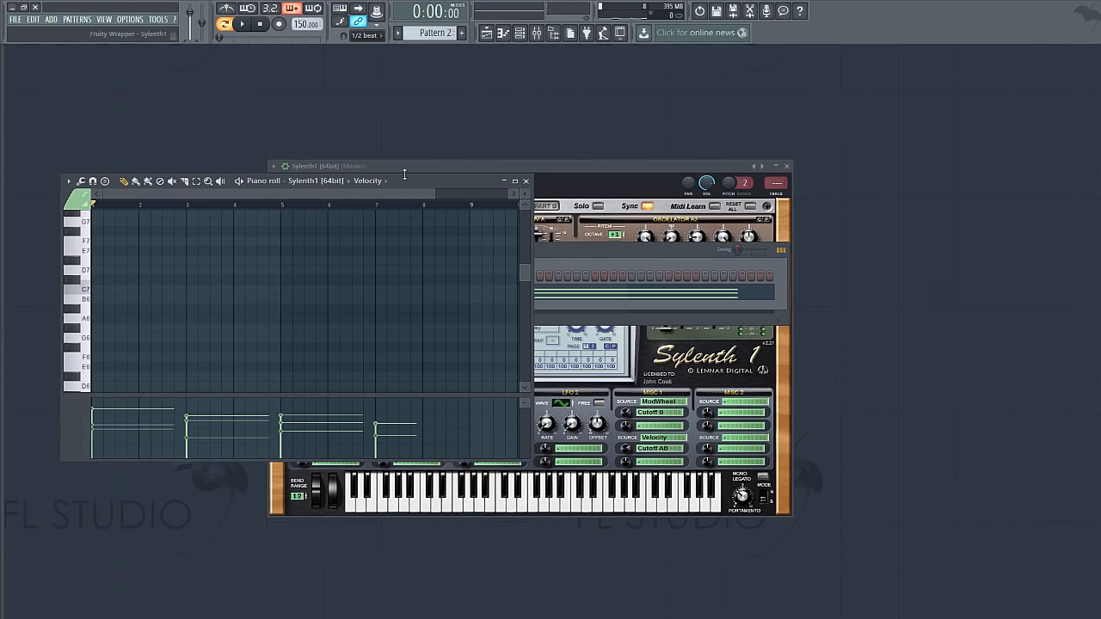
double_click(420, 175)
scroll(430, 364, "down", 4)
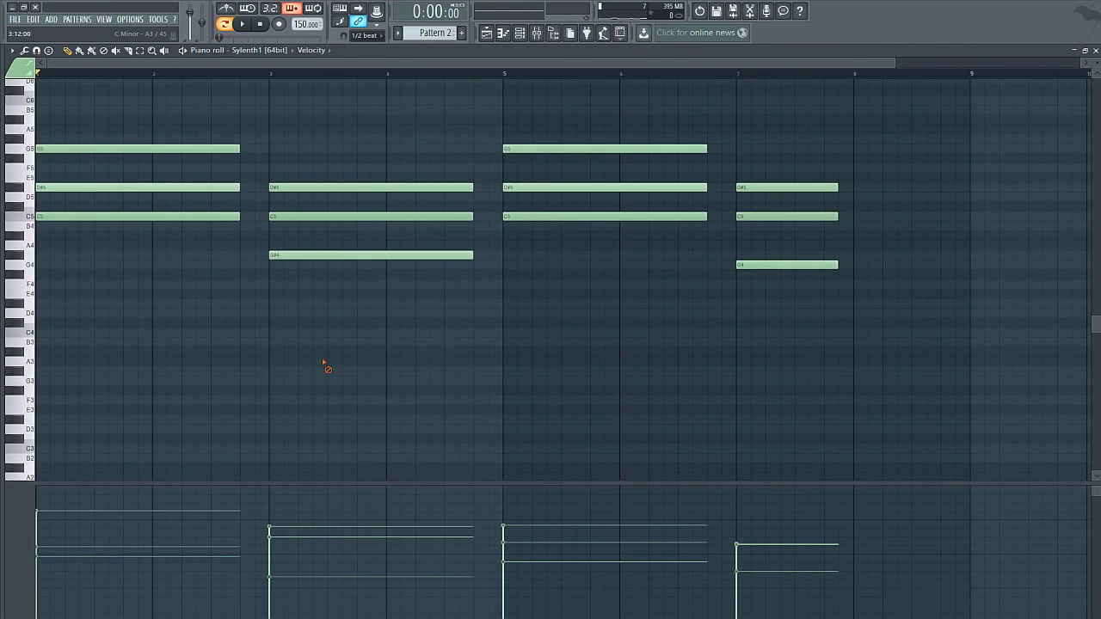
scroll(78, 314, "up", 3)
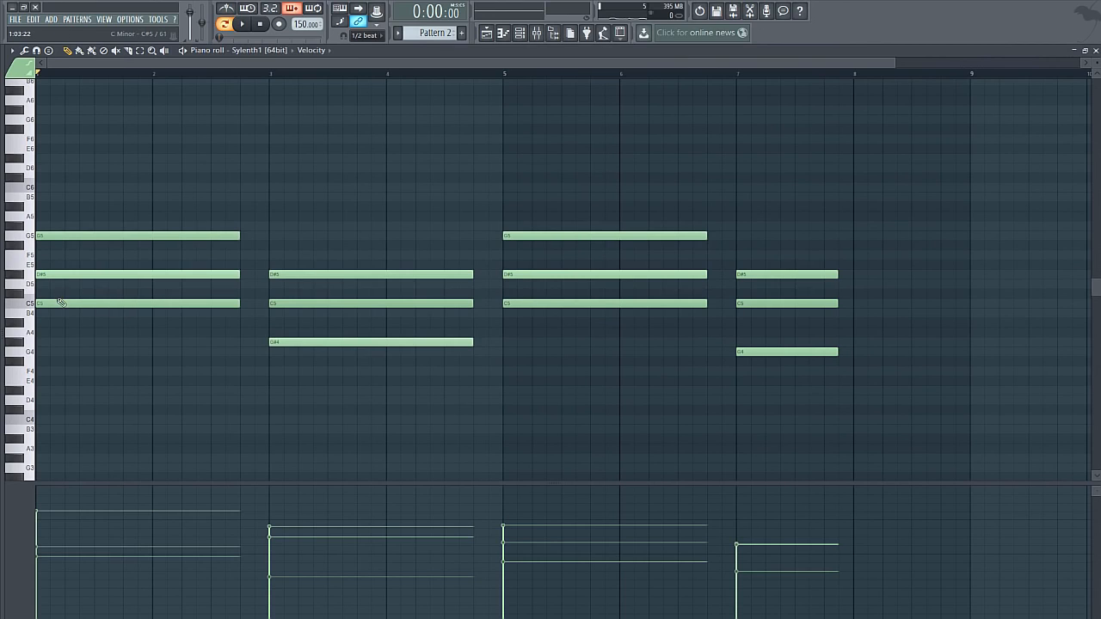
Step: Apply legato to the Sylenth1 chord notes so each chord extends to the start of the next one
left_click(55, 302)
left_click(74, 275)
left_click(97, 236)
left_click(68, 235)
left_click_drag(315, 344, 334, 357)
left_click(19, 51)
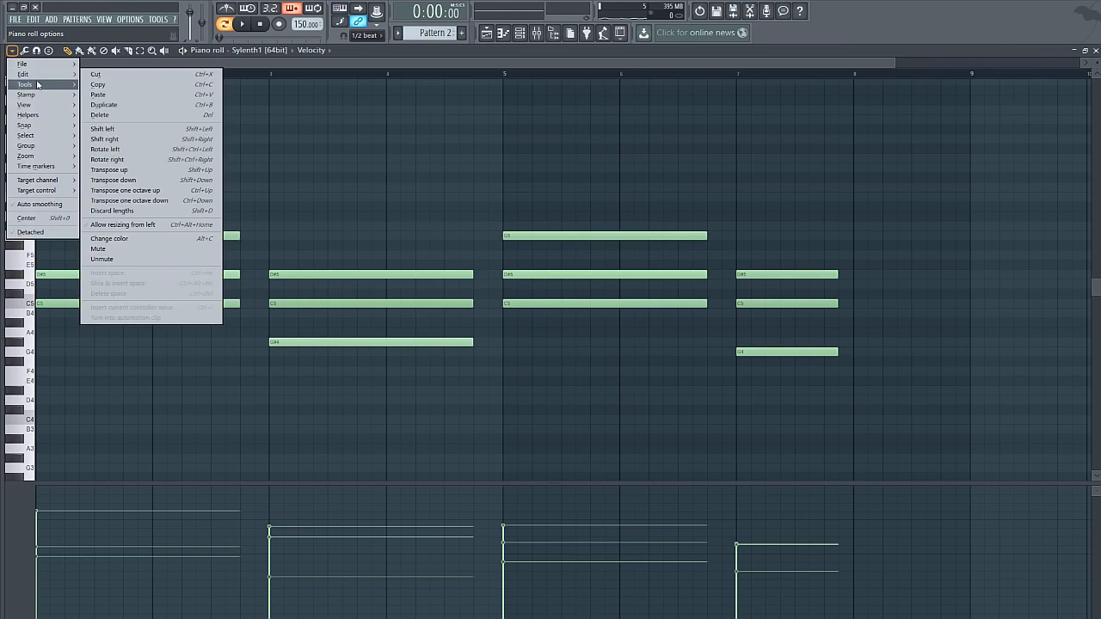
mouse_move(43, 96)
left_click(162, 107)
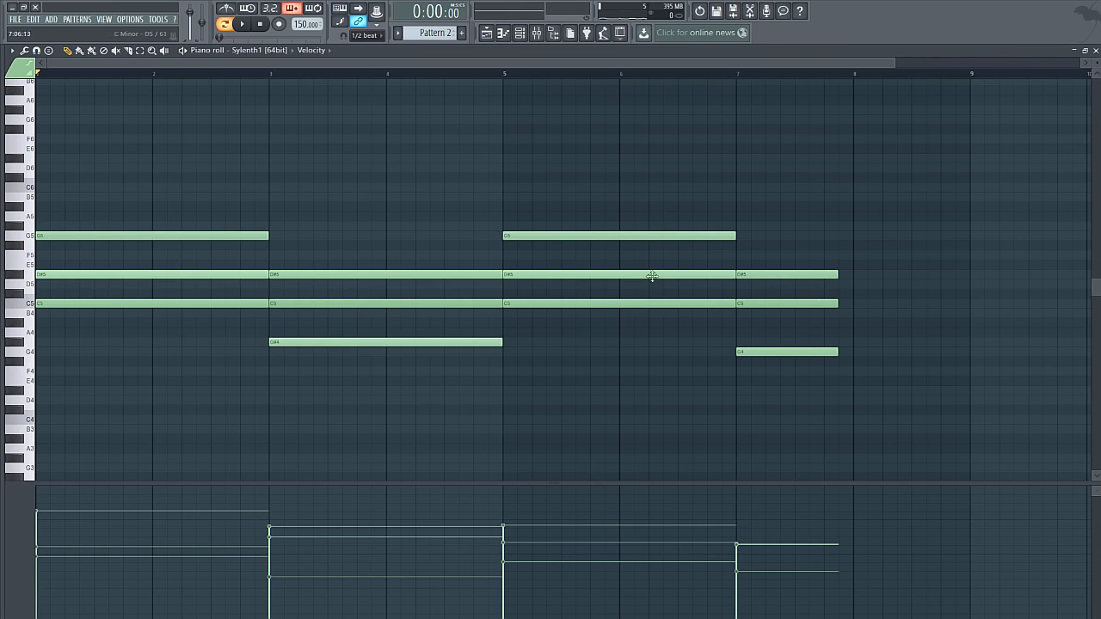
Step: Lengthen the last chord's G4, C5 and D#5 notes to bar 9 and close the piano roll
mouse_move(329, 345)
left_mouse_down()
mouse_move(318, 224)
mouse_move(307, 341)
left_mouse_up()
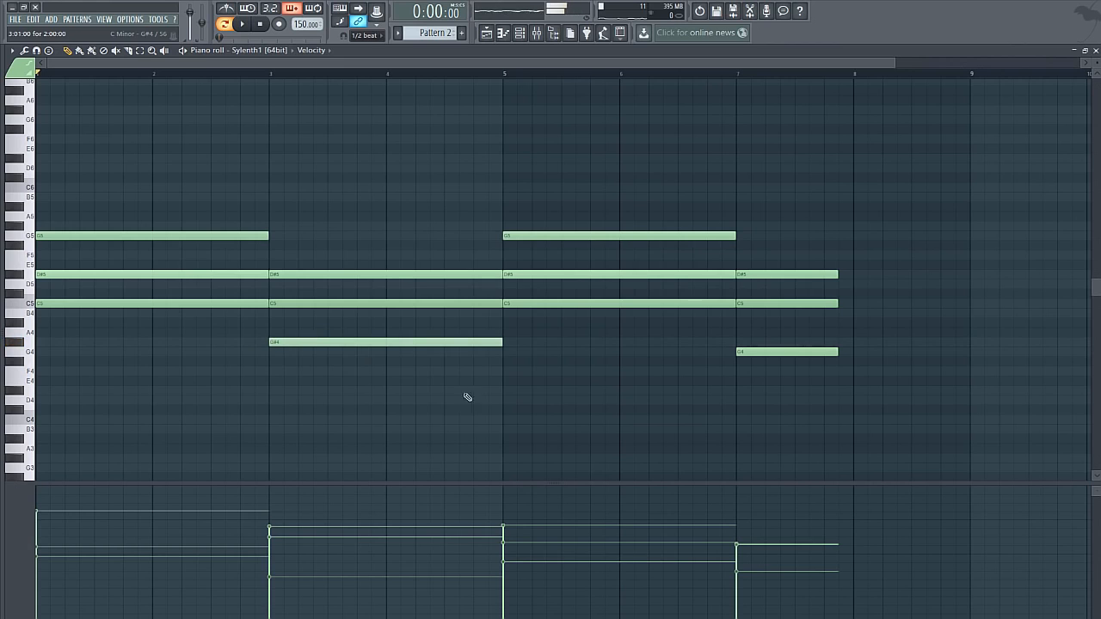
left_click_drag(467, 58, 740, 103)
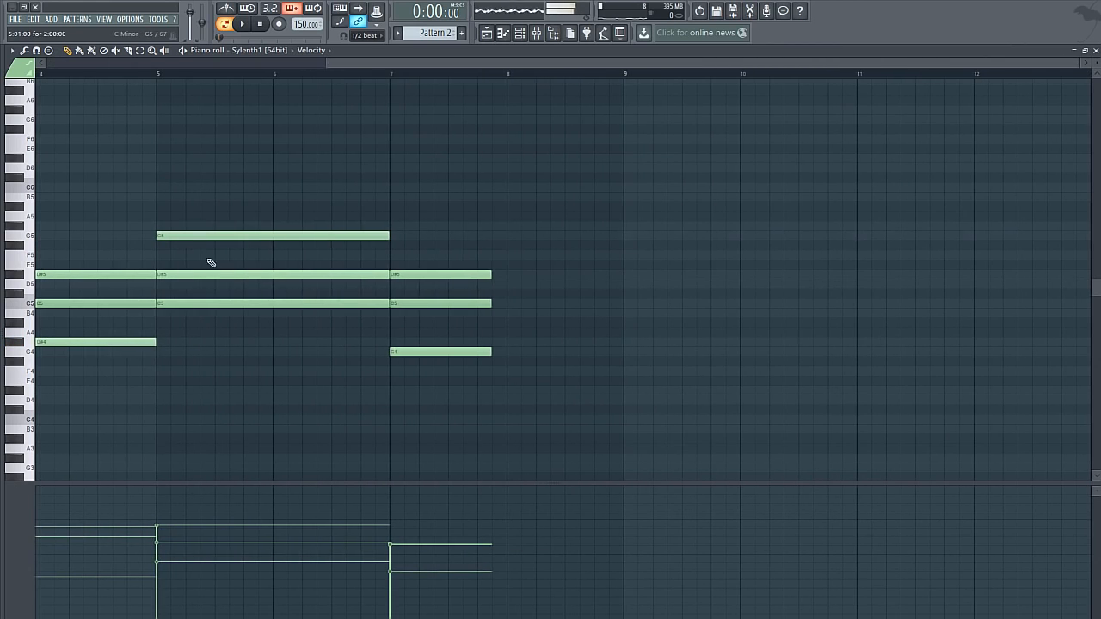
left_click_drag(499, 357, 626, 368)
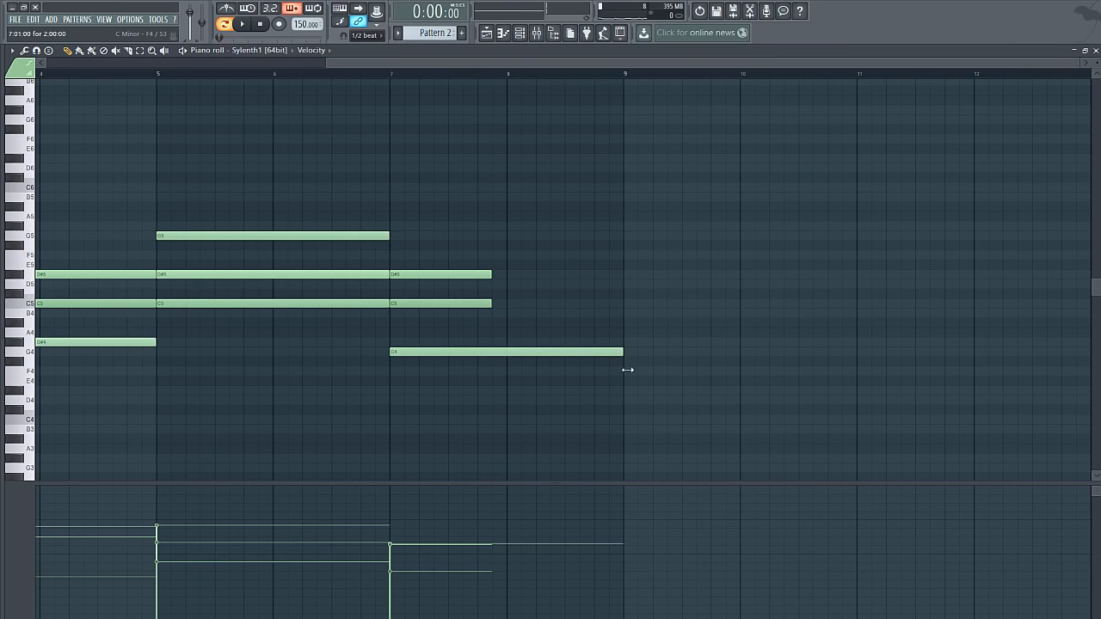
left_click_drag(489, 302, 623, 303)
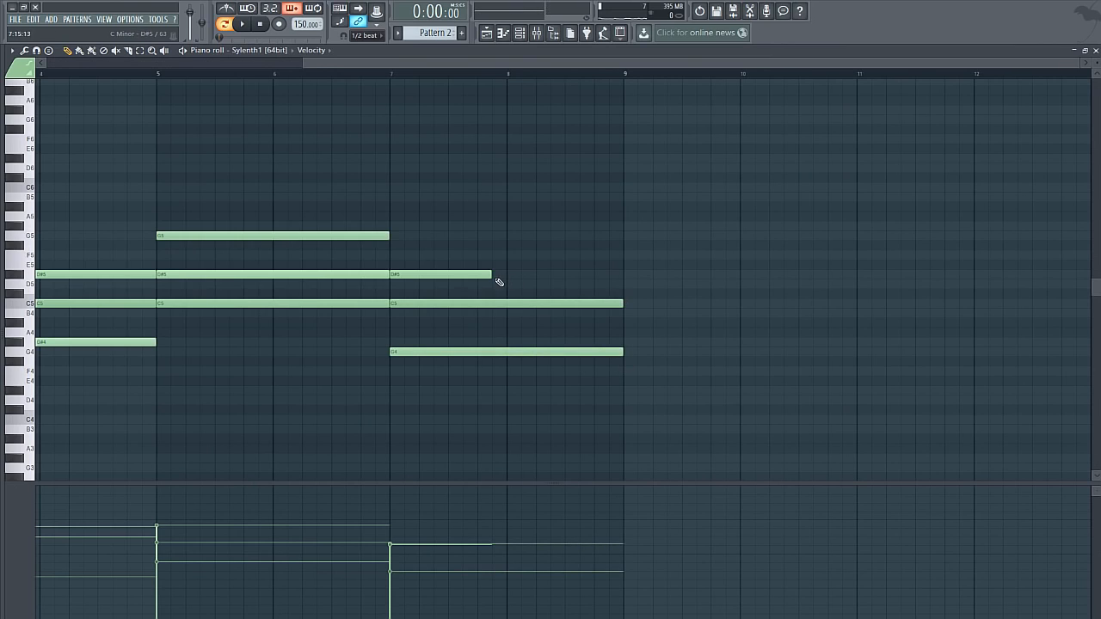
left_click_drag(491, 276, 622, 285)
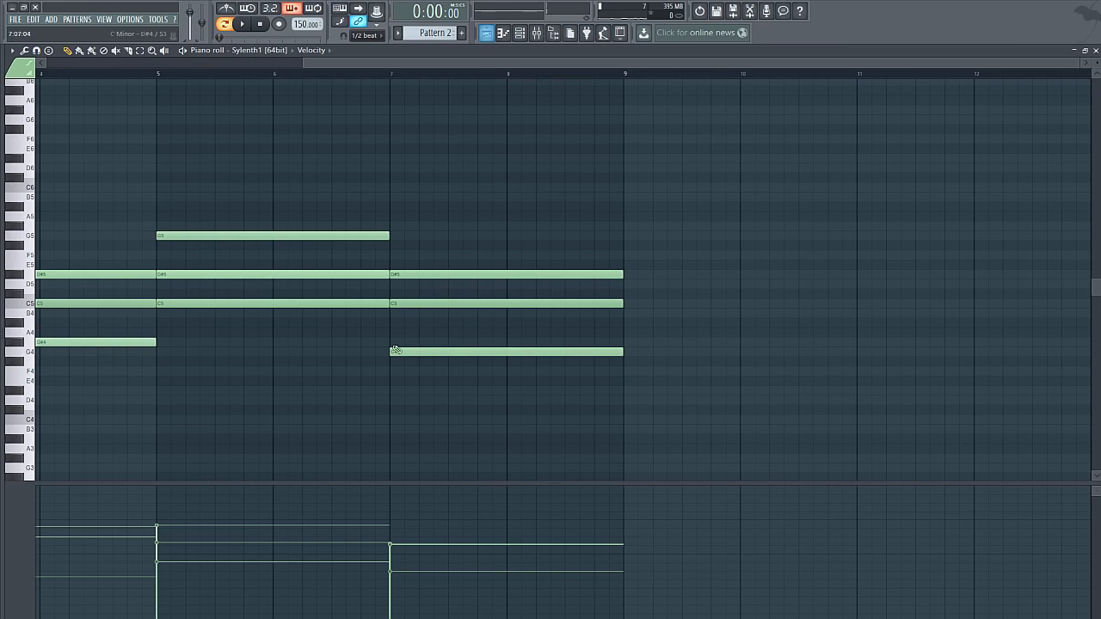
scroll(640, 92, "left", 5)
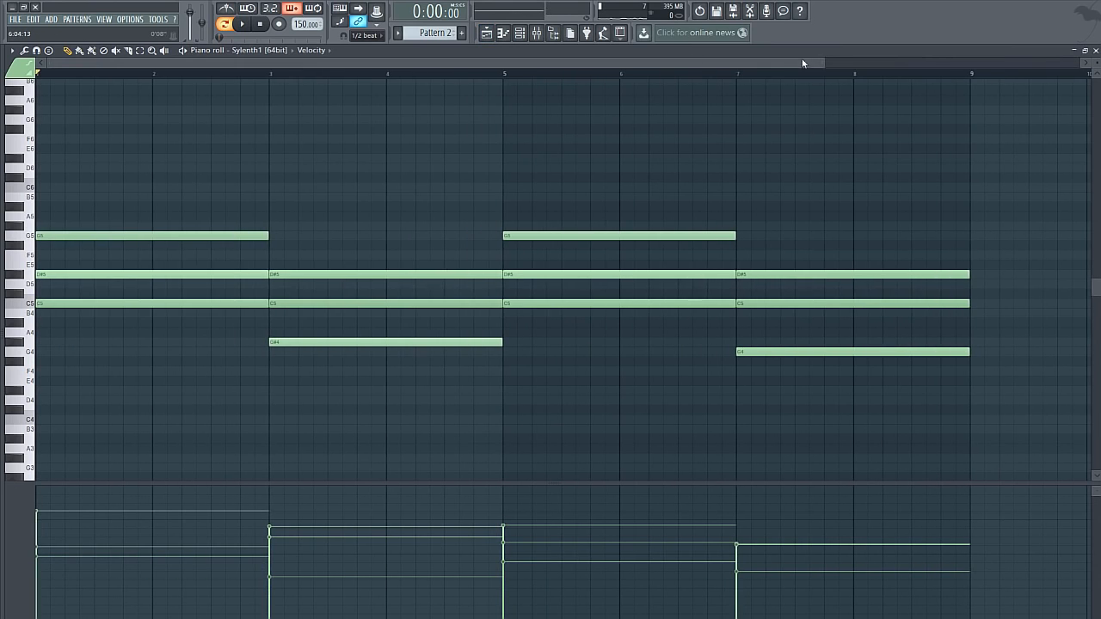
left_click_drag(803, 63, 1072, 36)
left_click(1095, 50)
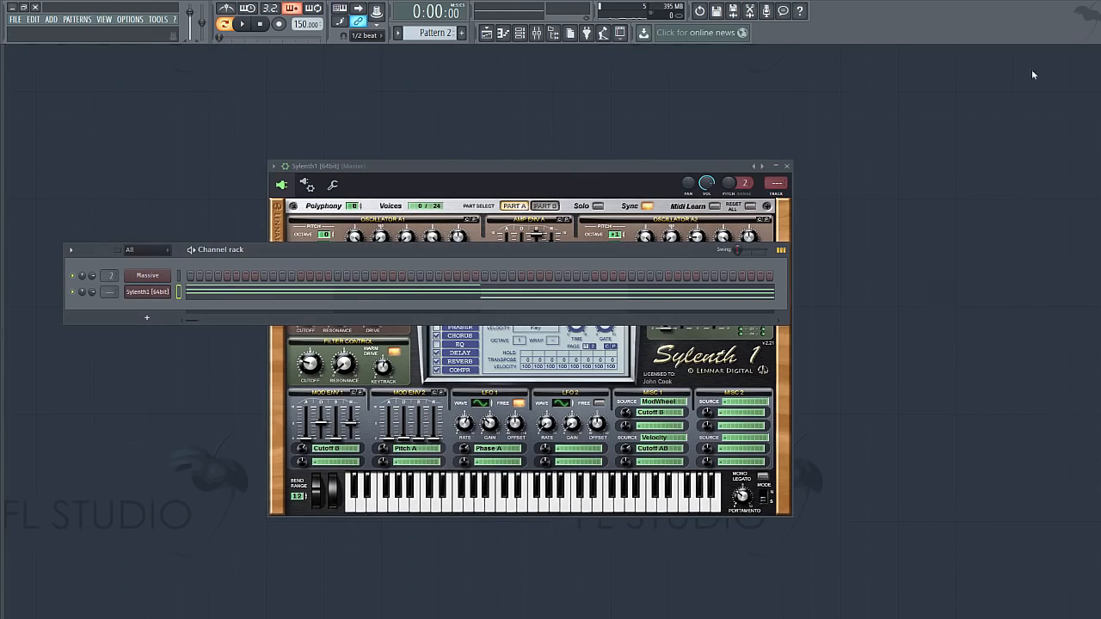
Step: Place Pattern 2 on Track 2 of the playlist at bar 5 and shorten the clip to end at bar 9
left_click(490, 35)
mouse_move(334, 137)
left_mouse_down()
mouse_move(300, 146)
mouse_move(322, 150)
left_mouse_up()
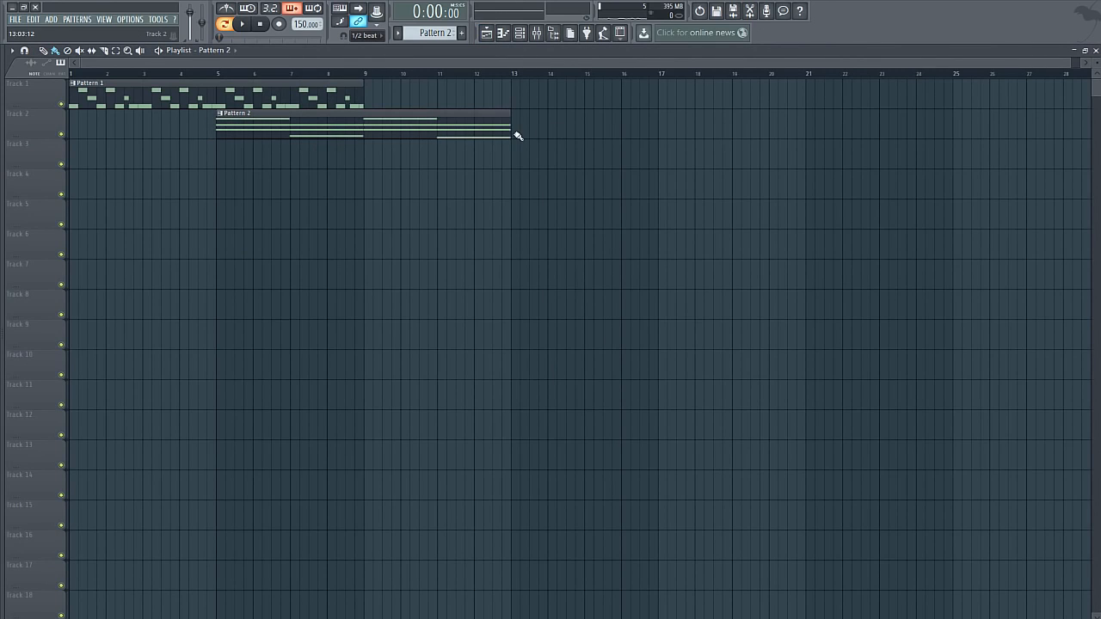
left_click_drag(513, 134, 366, 155)
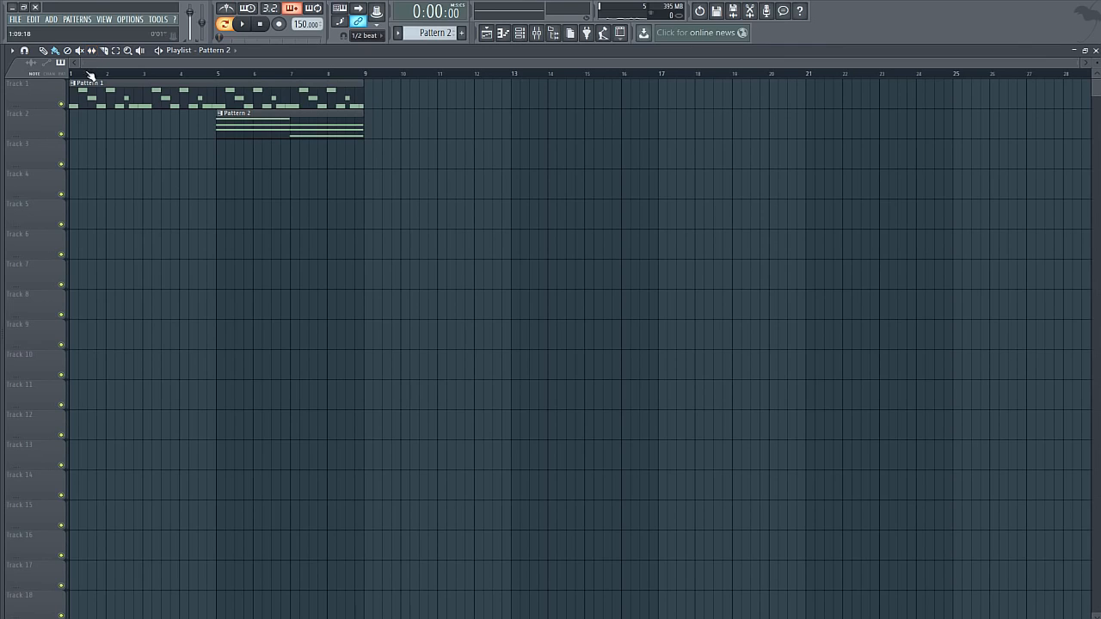
Step: During song playback, add Pattern 1 and Pattern 2 clips at bar 9, extend the Pattern 2 clip to bar 17, and stop playback
left_click(242, 24)
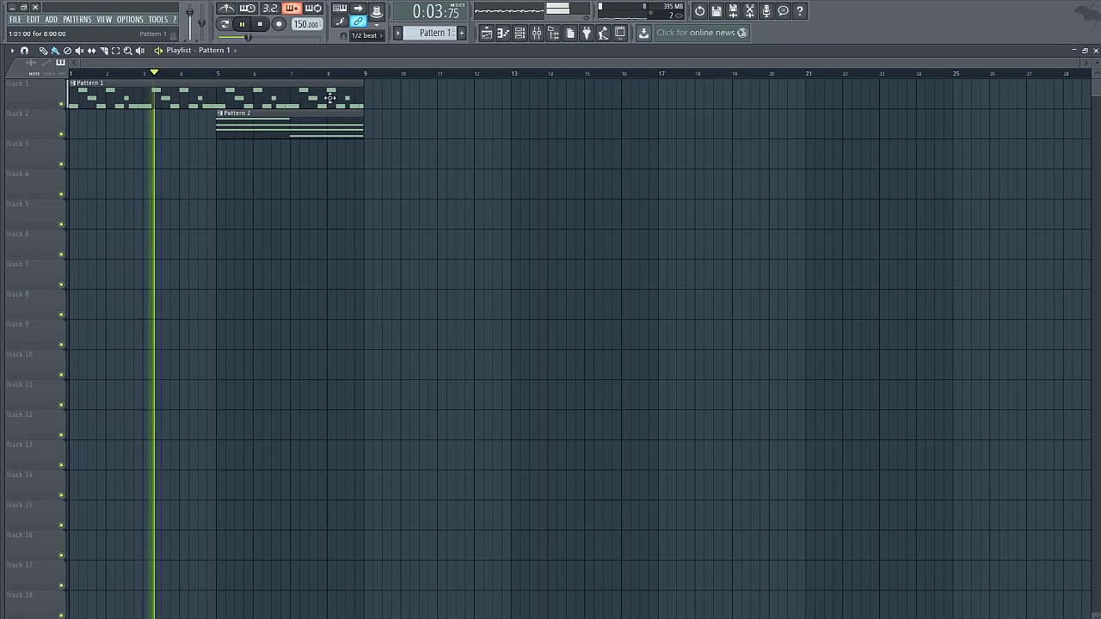
left_click(371, 104)
mouse_move(400, 96)
left_mouse_down()
mouse_move(384, 108)
mouse_move(392, 96)
left_mouse_up()
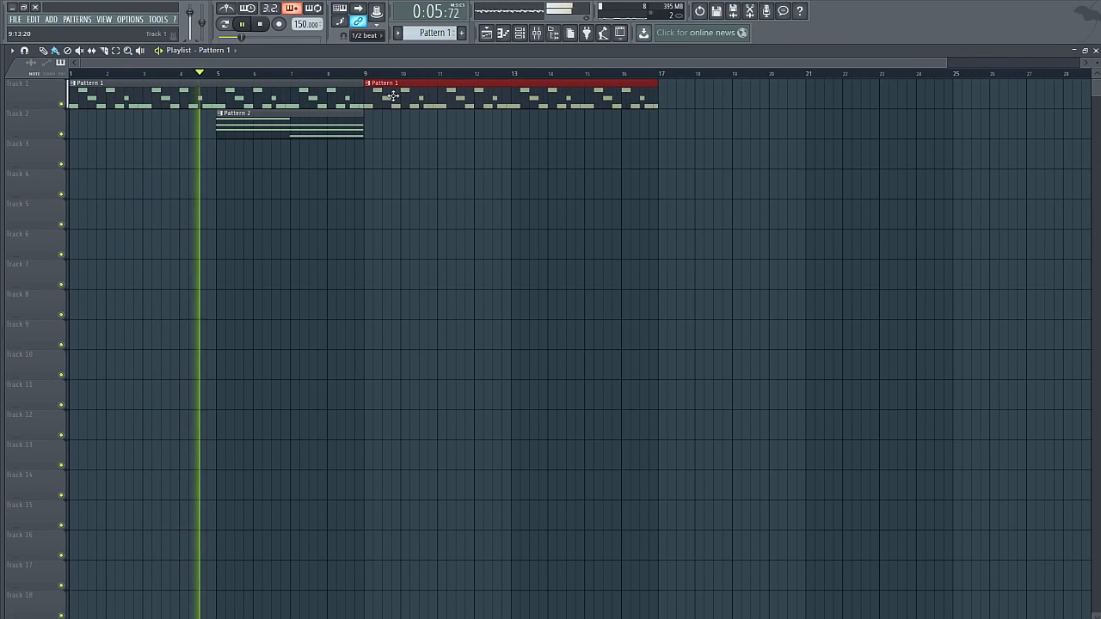
left_click(370, 126)
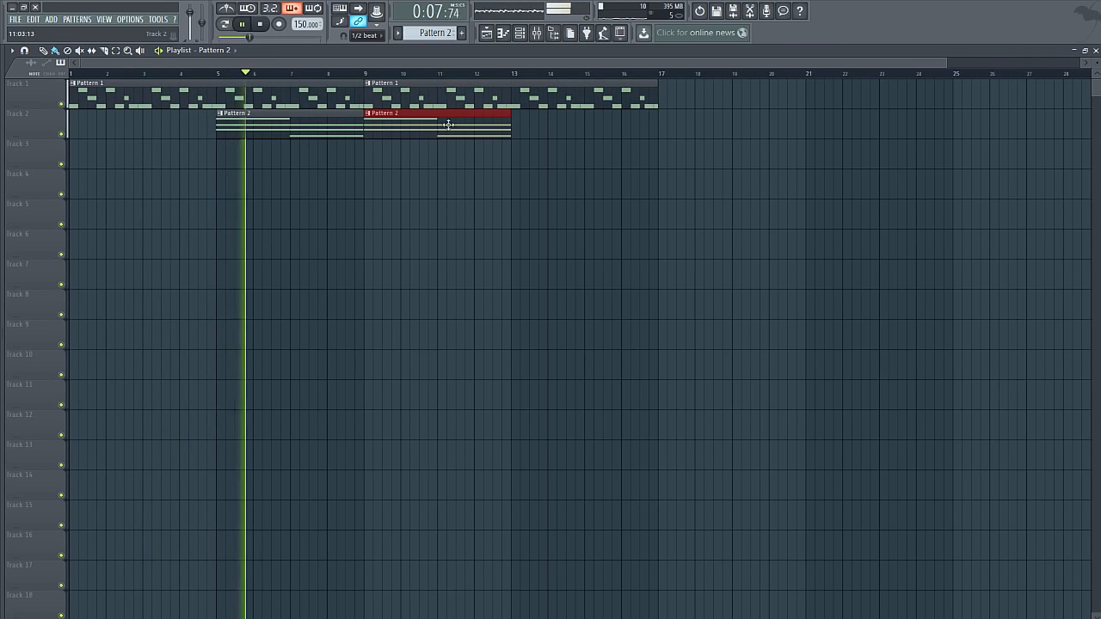
left_click_drag(510, 125, 659, 126)
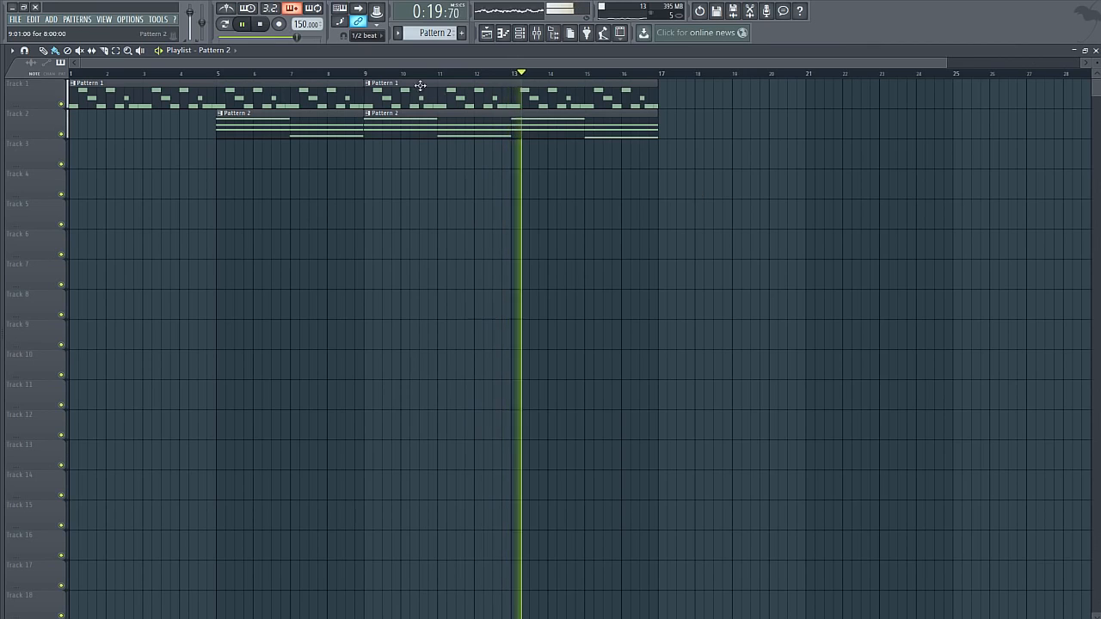
left_click(261, 25)
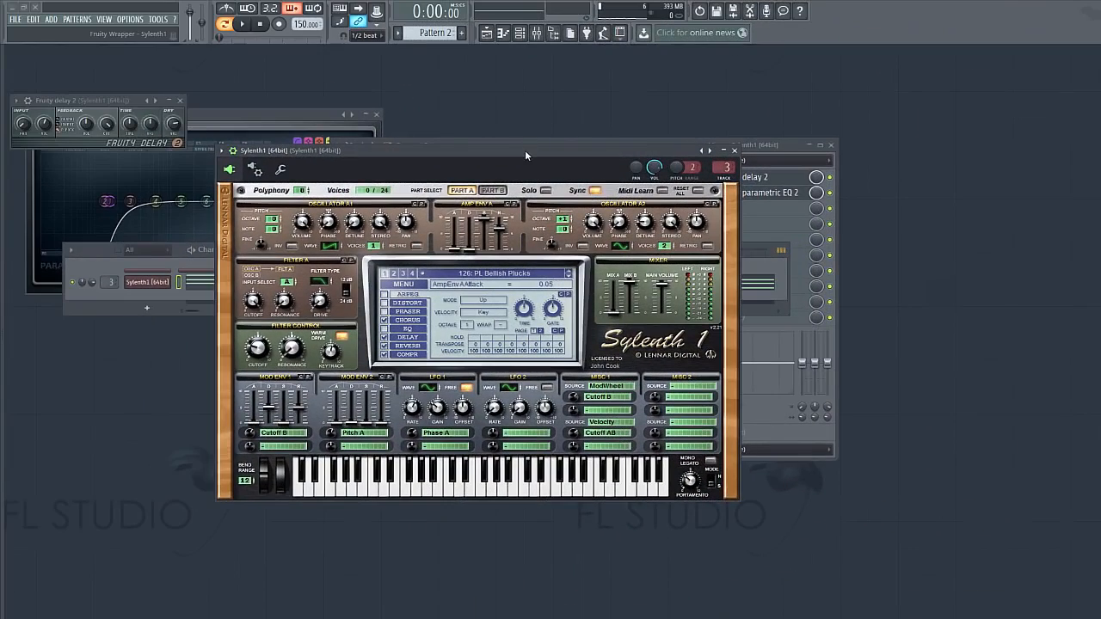
Step: Set the delay time of Fruity delay 2 on the Sylenth1 mixer track to 8 steps
left_click_drag(524, 149, 517, 185)
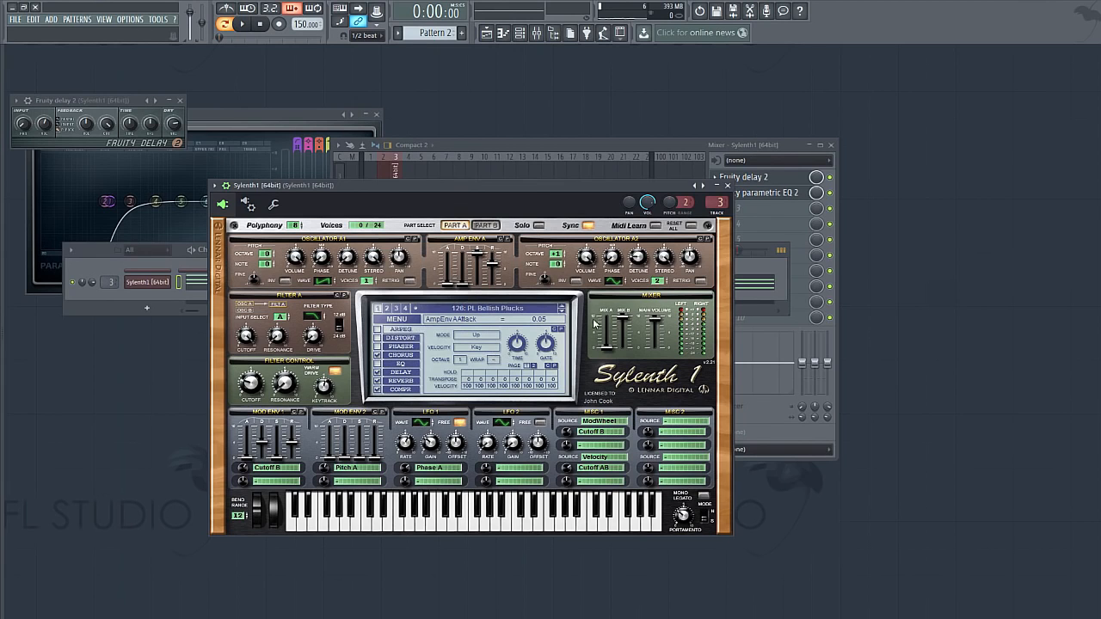
left_click(634, 148)
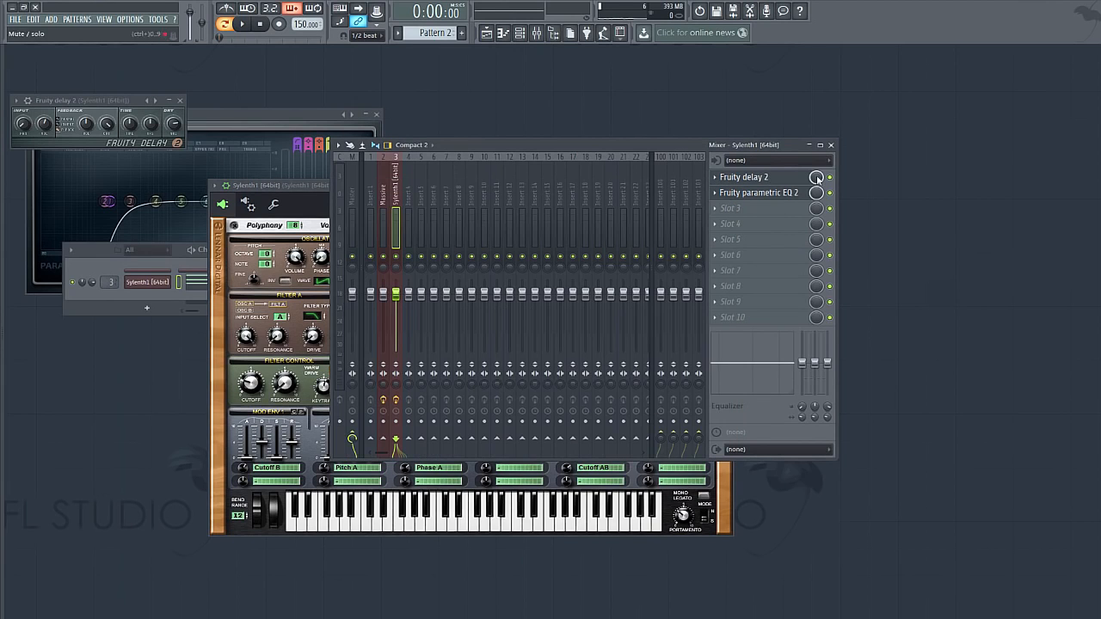
left_click(768, 177)
left_click(768, 178)
left_click(768, 178)
left_click(768, 177)
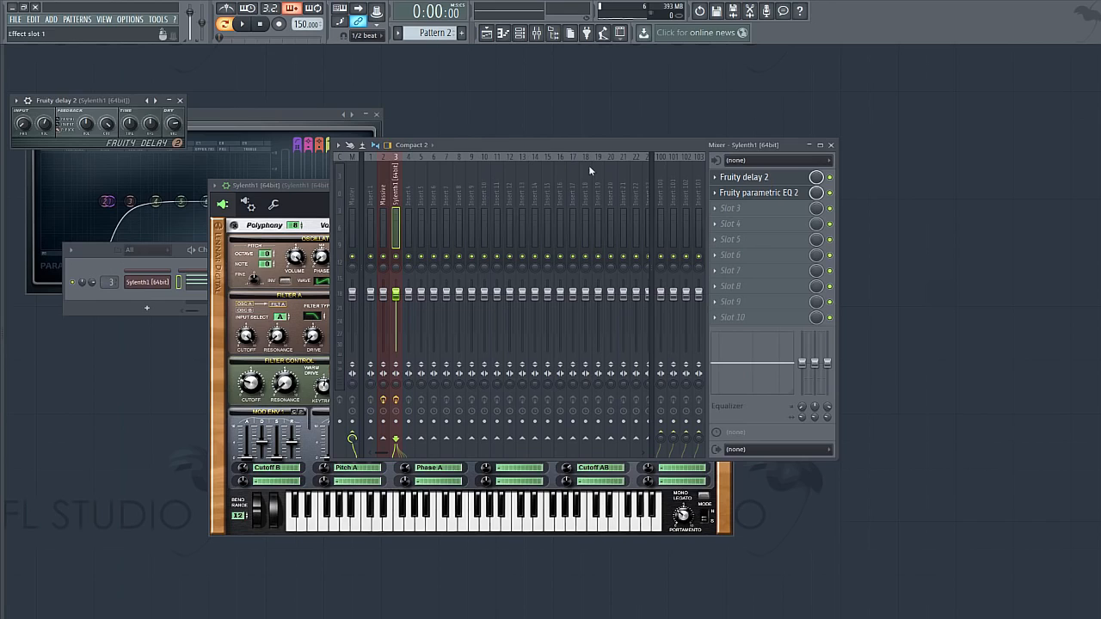
right_click(129, 121)
mouse_move(165, 136)
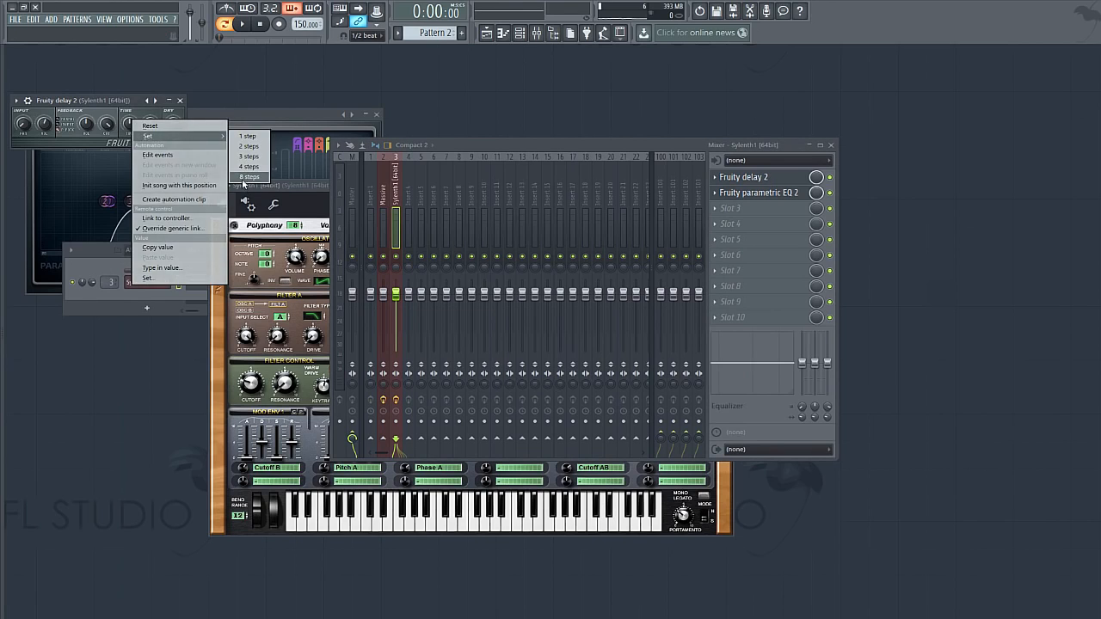
left_click(245, 178)
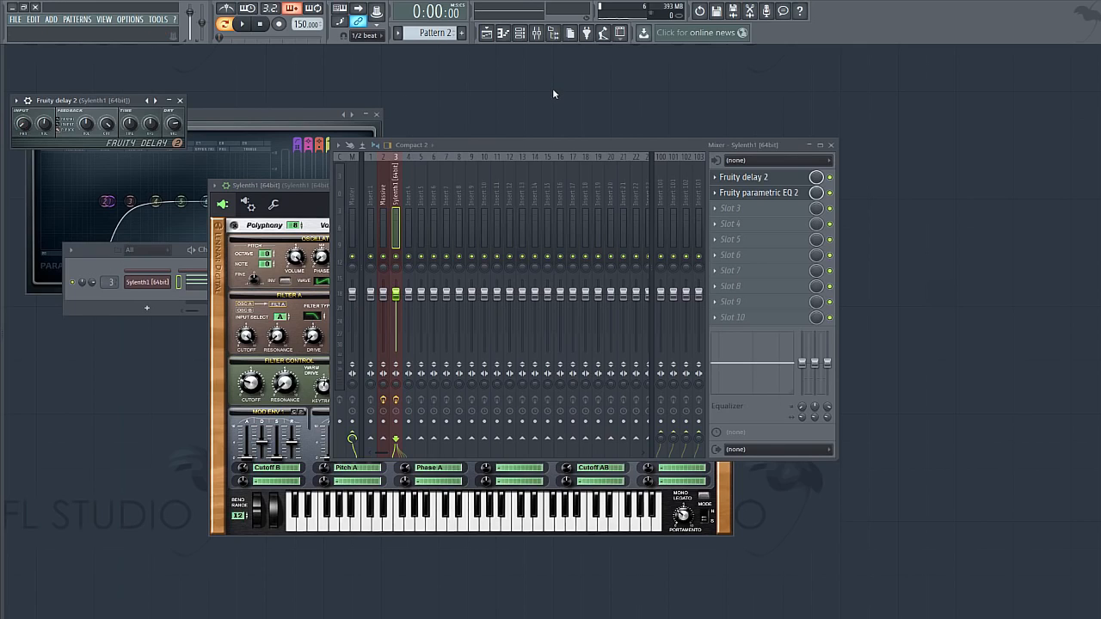
Step: Bring up the Sylenth1 instrument and view all its chords in the piano roll
left_click(119, 262)
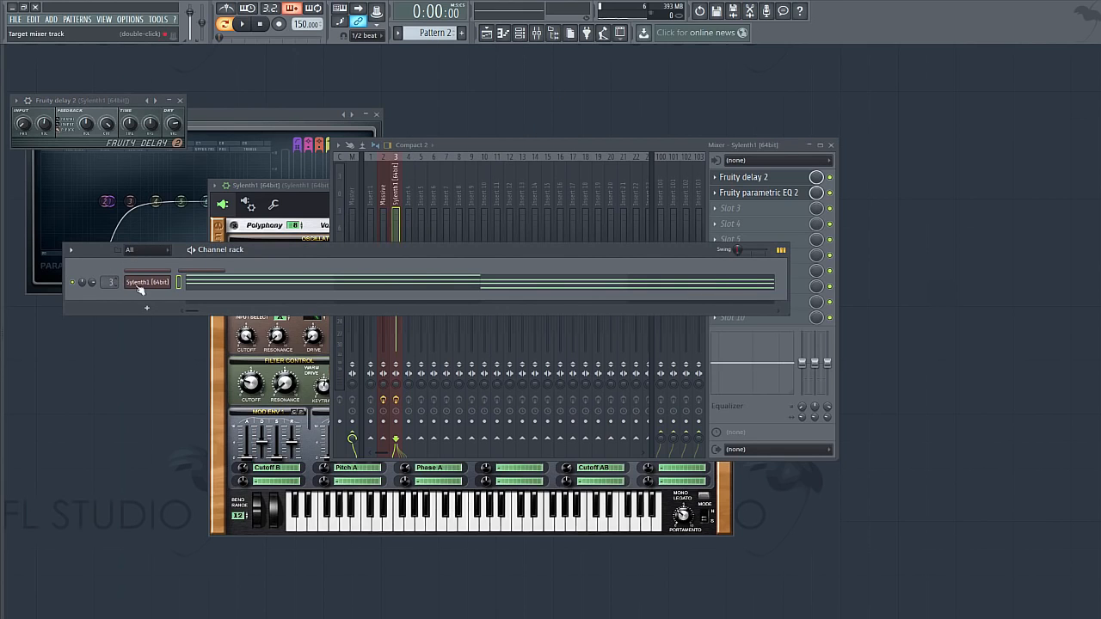
double_click(141, 288)
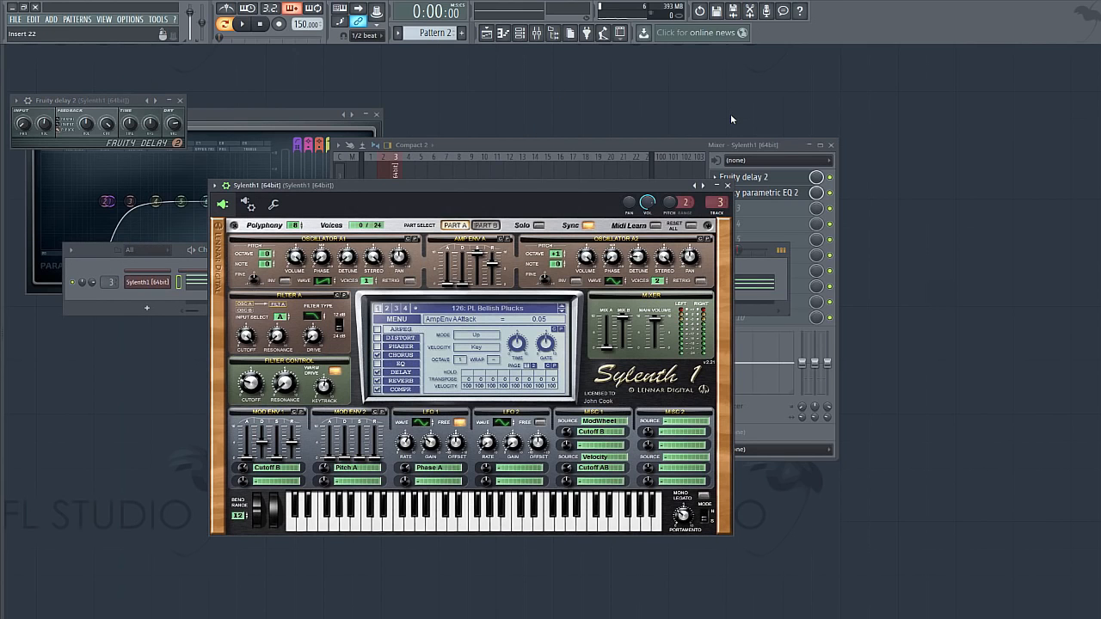
left_click(197, 280)
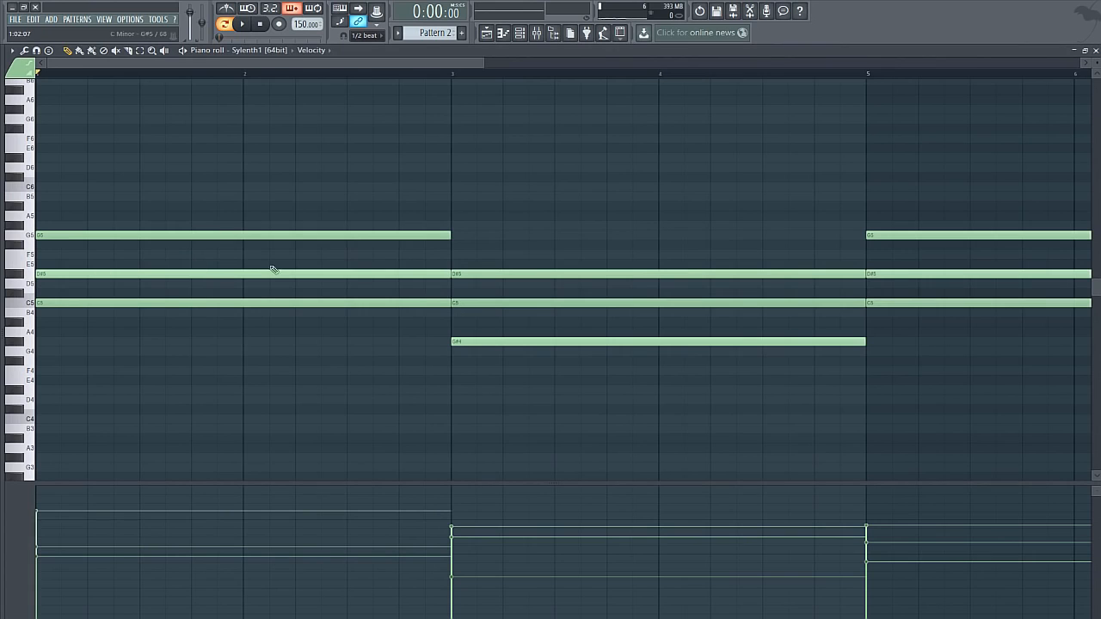
left_click_drag(484, 63, 1081, 64)
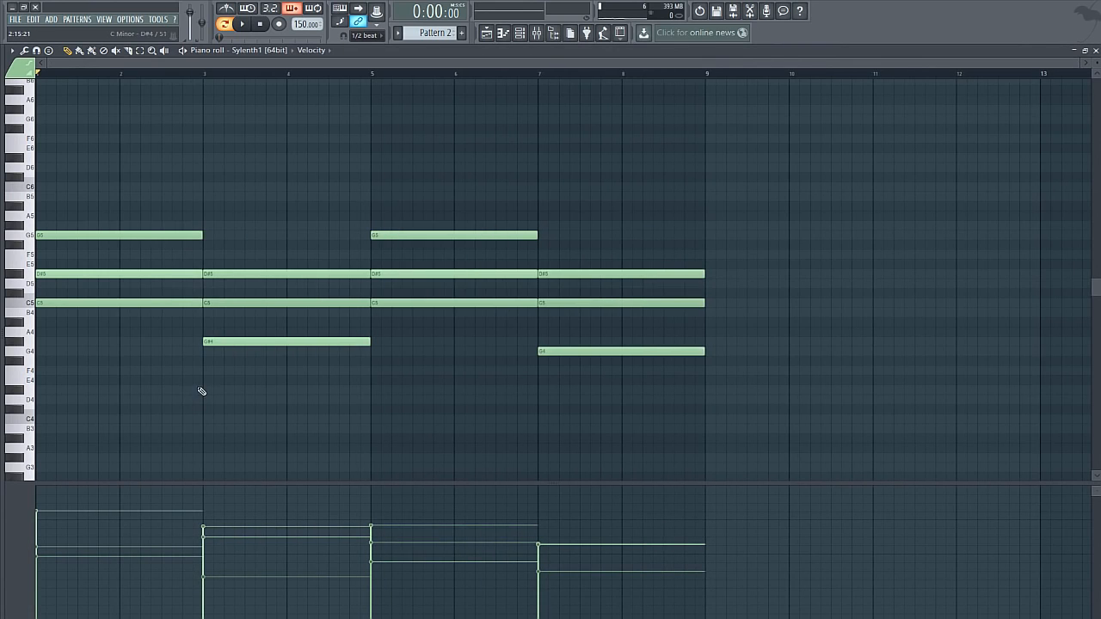
Step: Inspect the Fruity delay 2 and Fruity parametric EQ 2 settings on the Sylenth1 mixer track
left_click(536, 33)
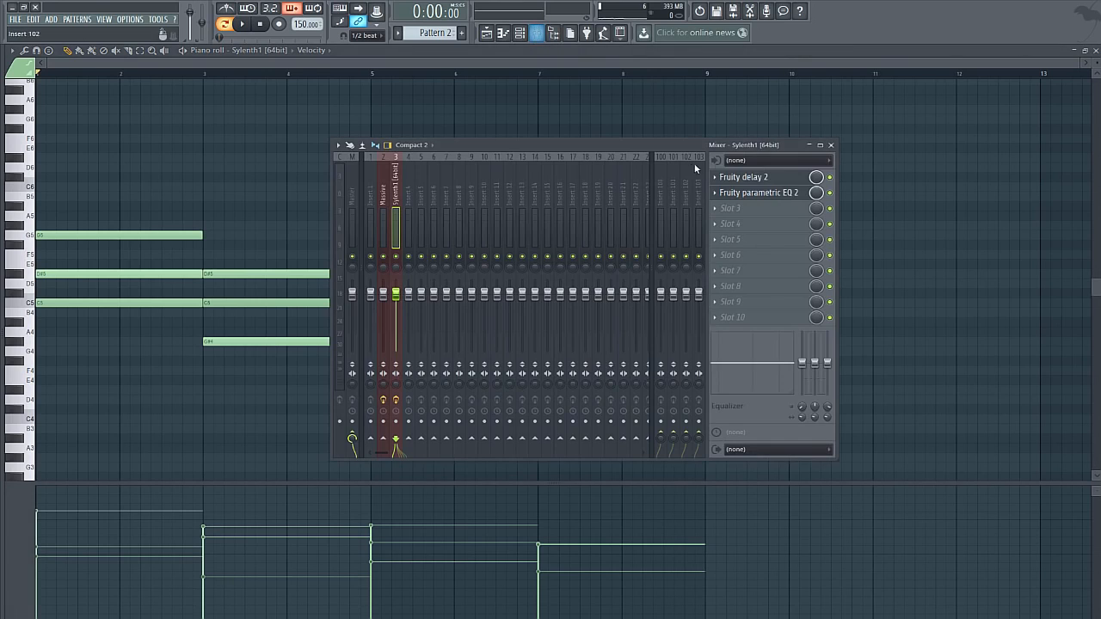
left_click(751, 177)
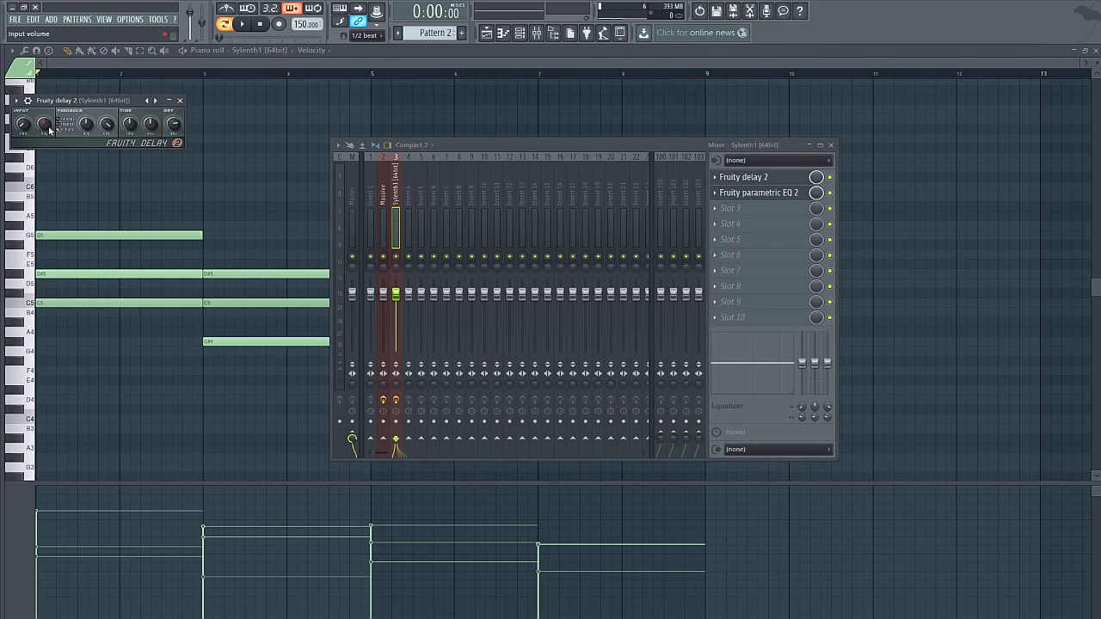
left_click(196, 220)
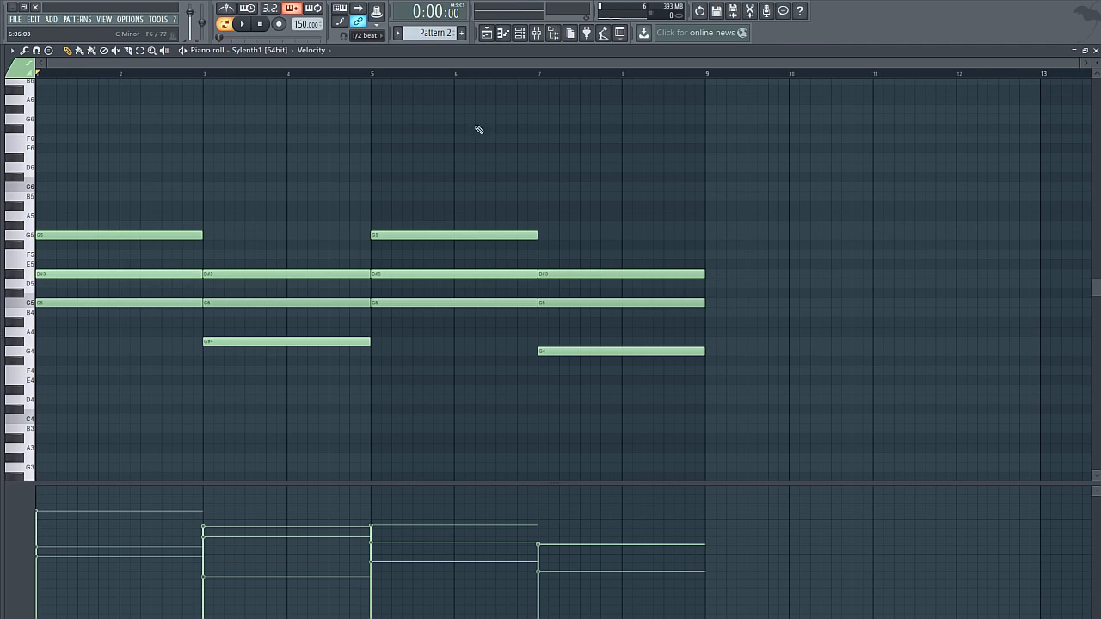
left_click(537, 34)
left_click(759, 192)
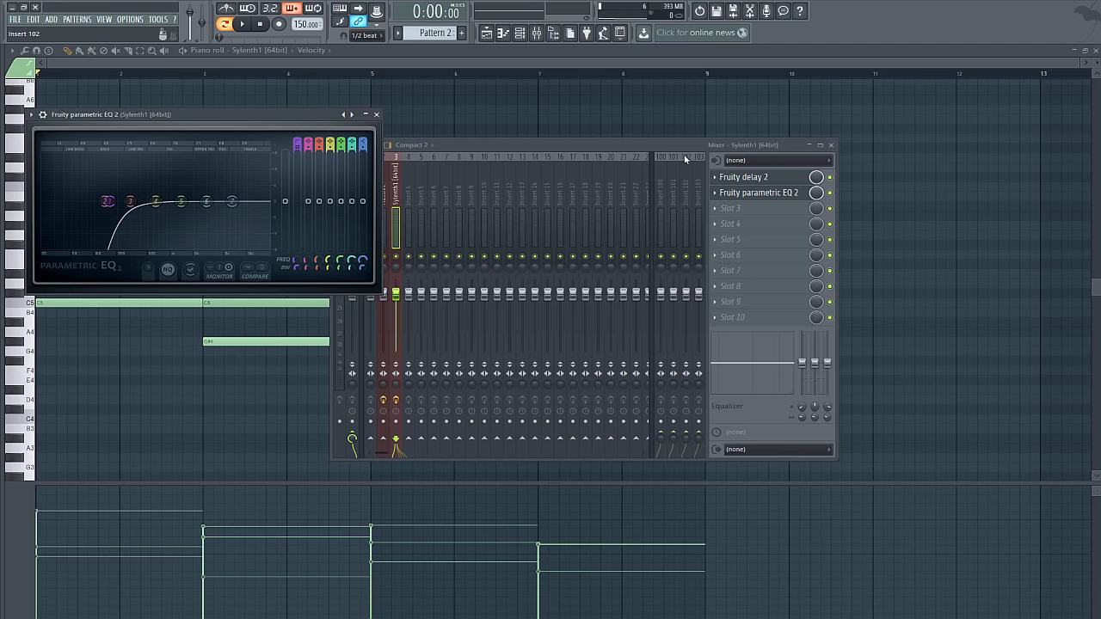
left_click(831, 145)
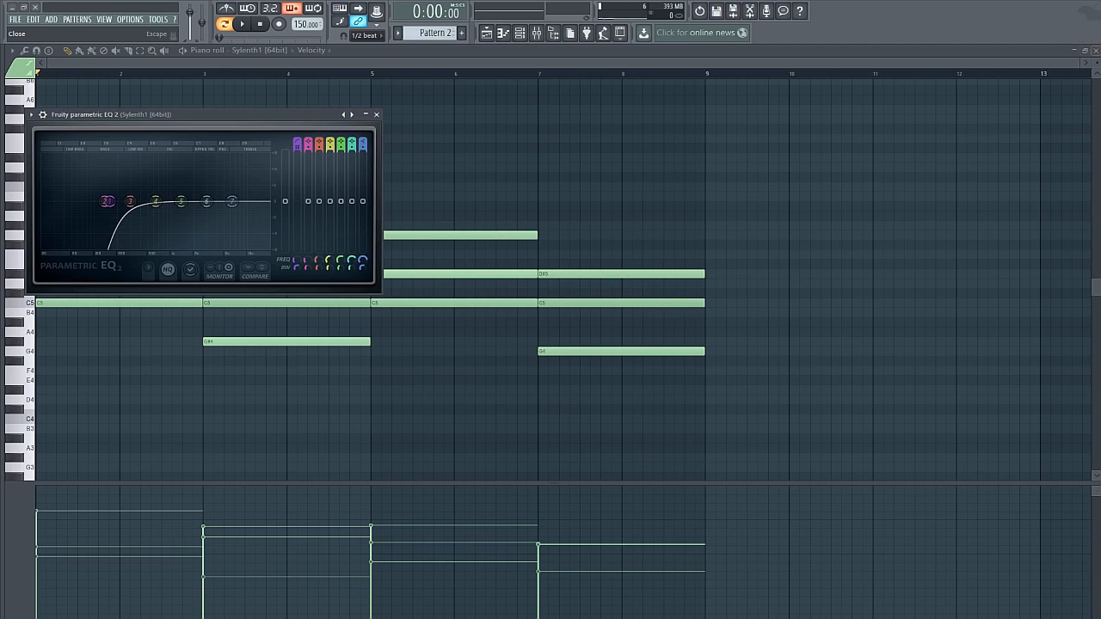
Step: Close the piano roll, play Pattern 2 with the channel rack in view, and stop it
left_click(1094, 50)
key("space")
key("F6")
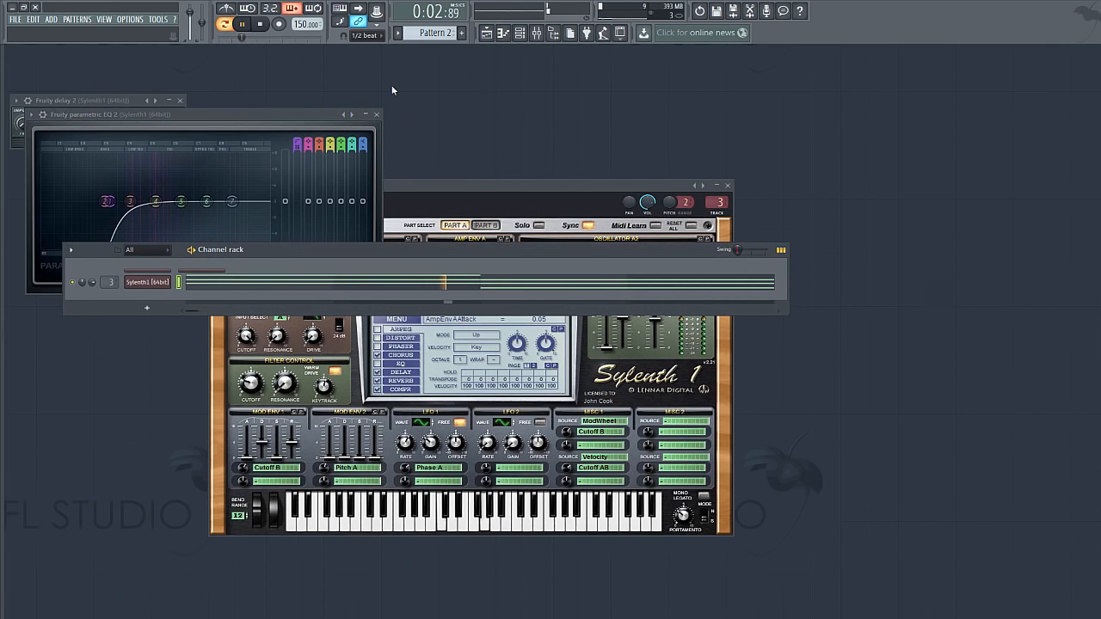
left_click(262, 25)
Step: Reopen all the Sylenth1 chords in the piano roll, look over the note tools and start playing the pattern
left_click(266, 284)
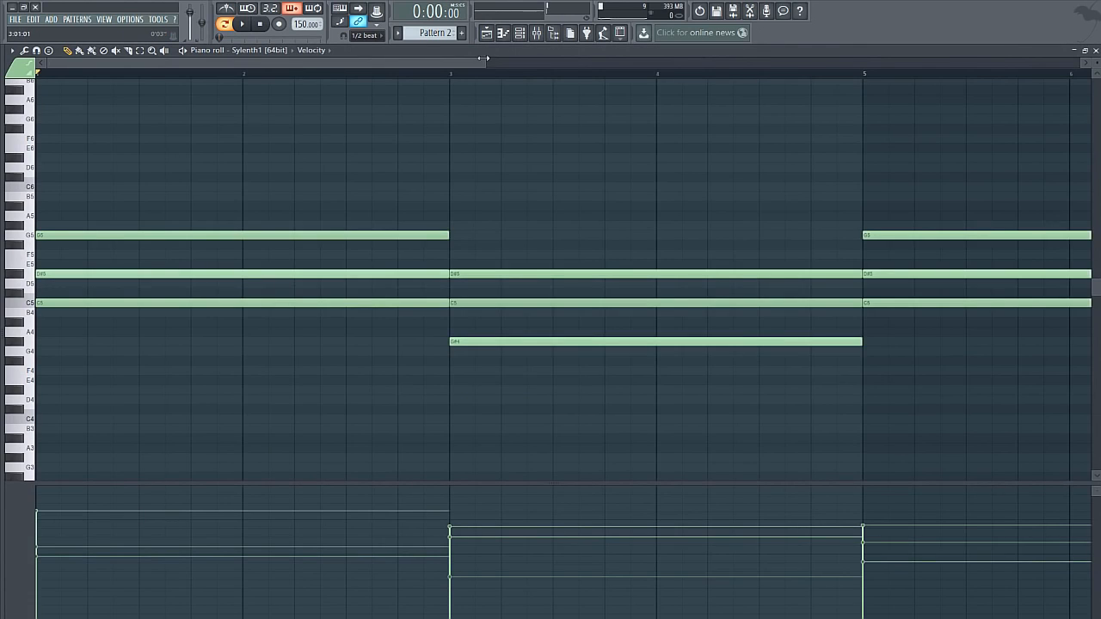
left_click_drag(484, 58, 1033, 57)
left_click(12, 51)
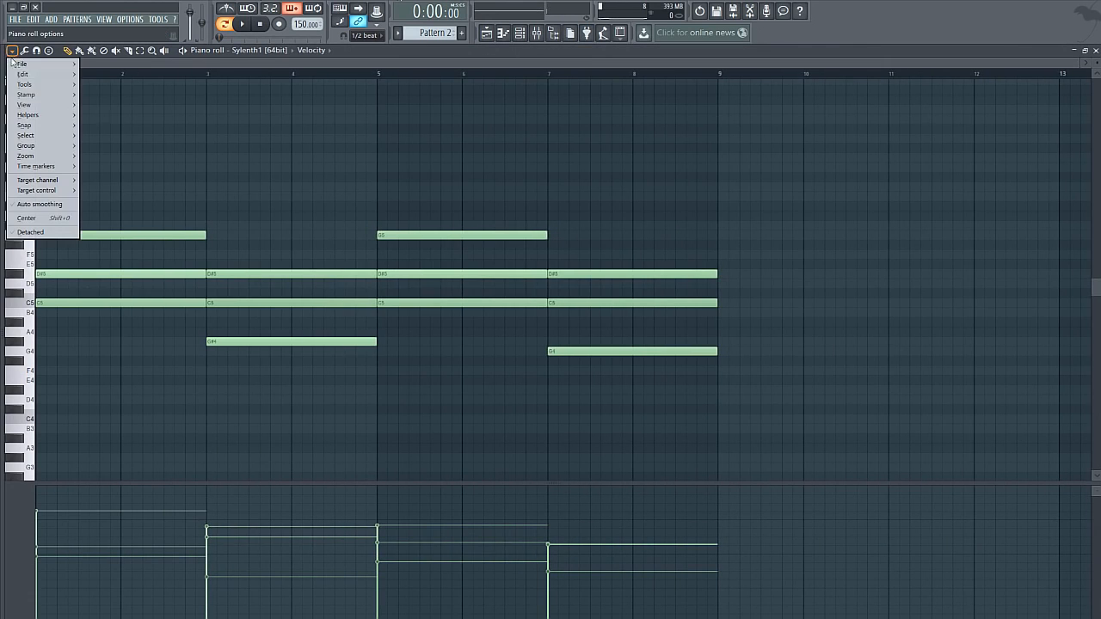
mouse_move(37, 83)
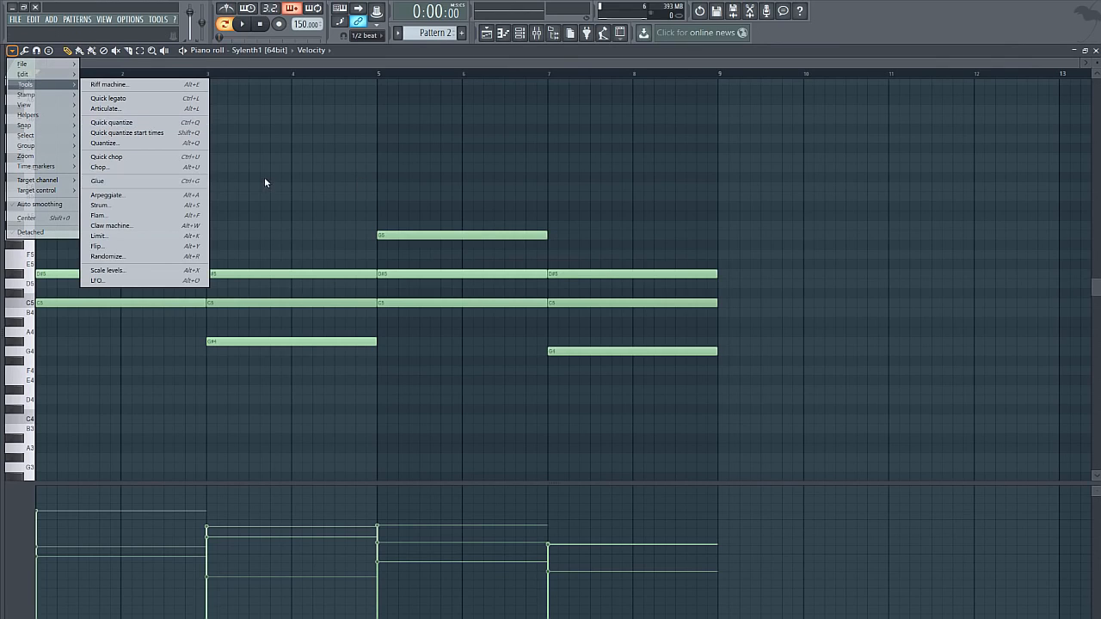
key("Escape")
key("space")
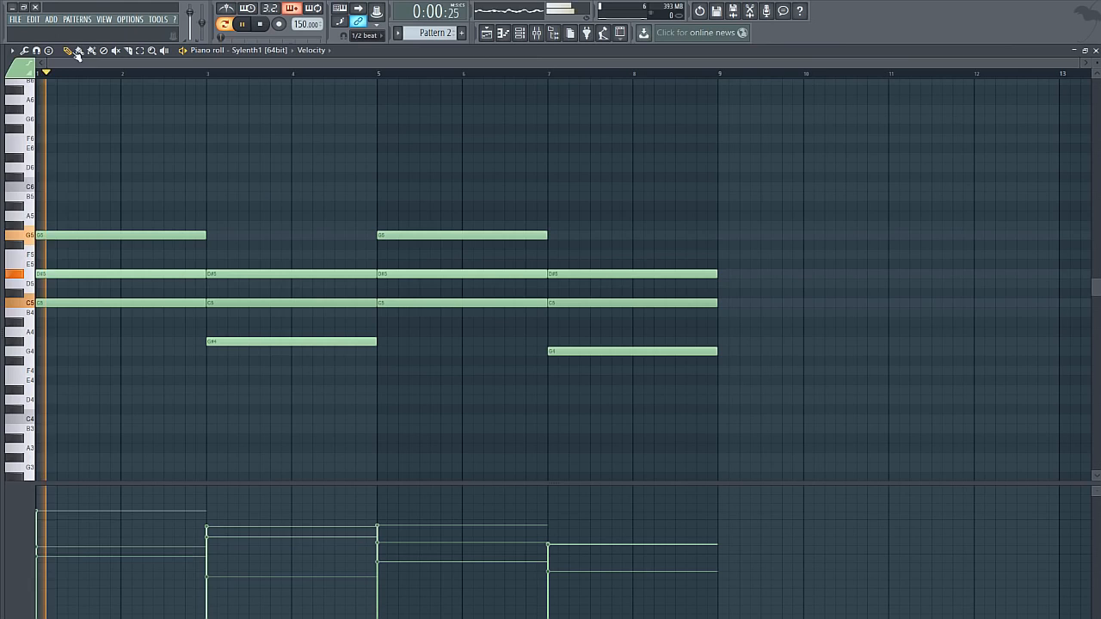
Step: Strum the Sylenth1 chords with a slightly increased start time strength, keeping Preserve end on, and accept the strumizer settings
left_click(12, 50)
left_click(154, 208)
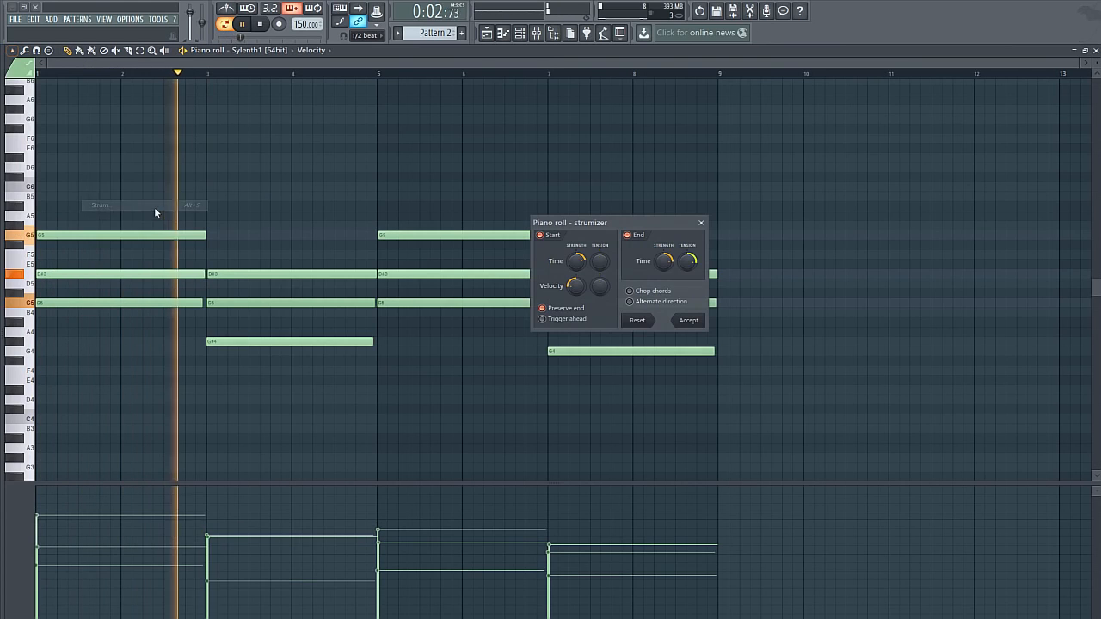
left_click_drag(579, 263, 579, 262)
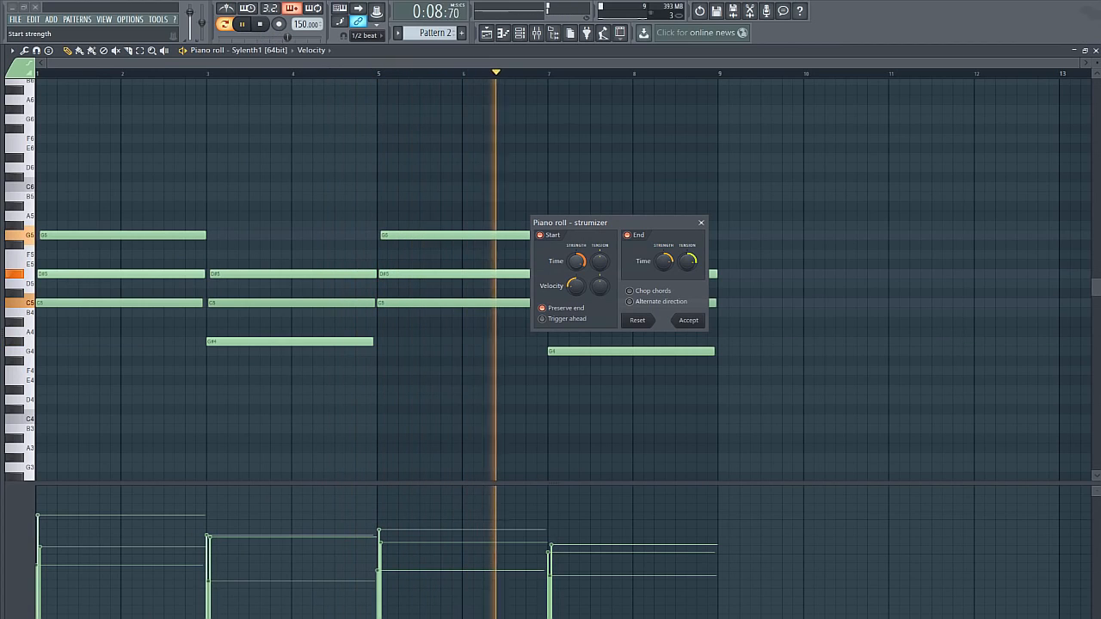
left_click_drag(578, 263, 578, 266)
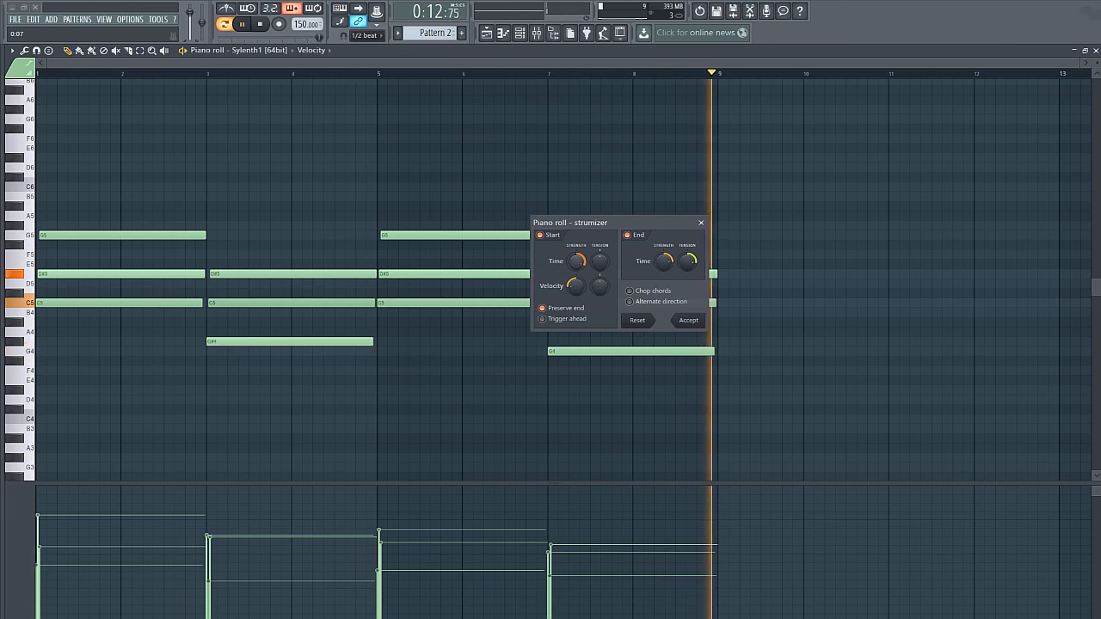
left_click(694, 324)
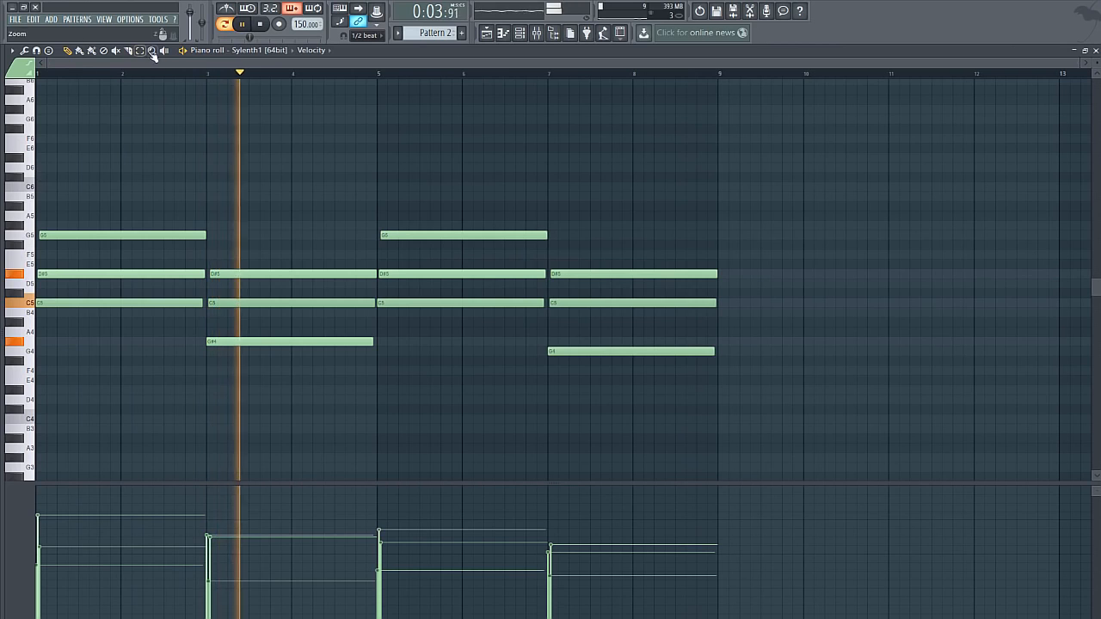
Step: Lower the velocity of the first chord's D#5 note, raise the second chord's C5 velocity to about 53%, and stop playback
left_click_drag(117, 204, 95, 290)
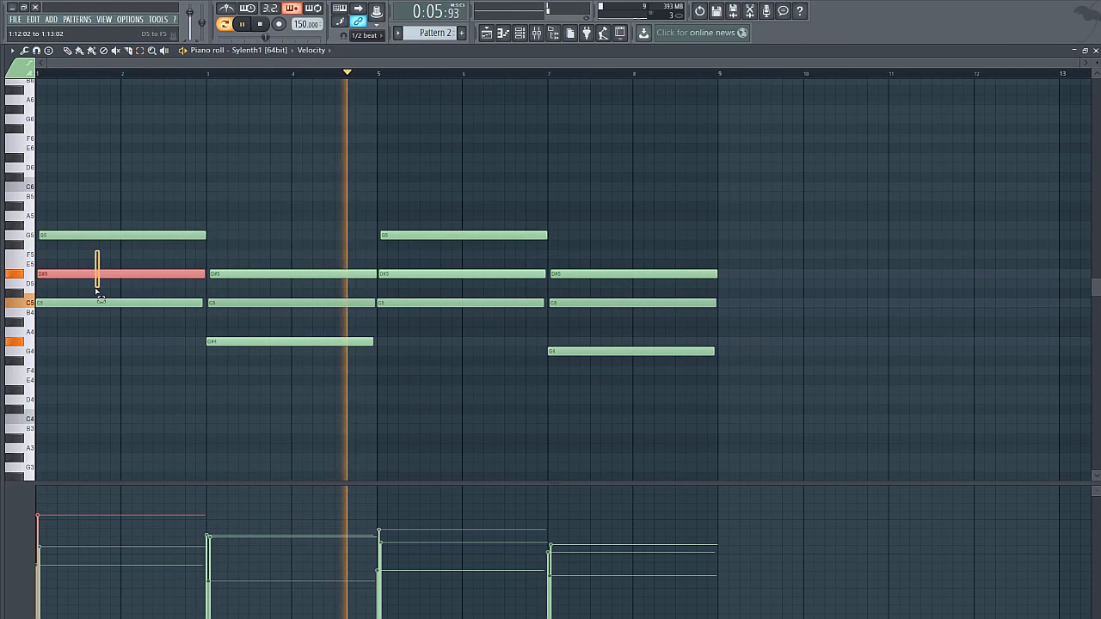
left_click(39, 557)
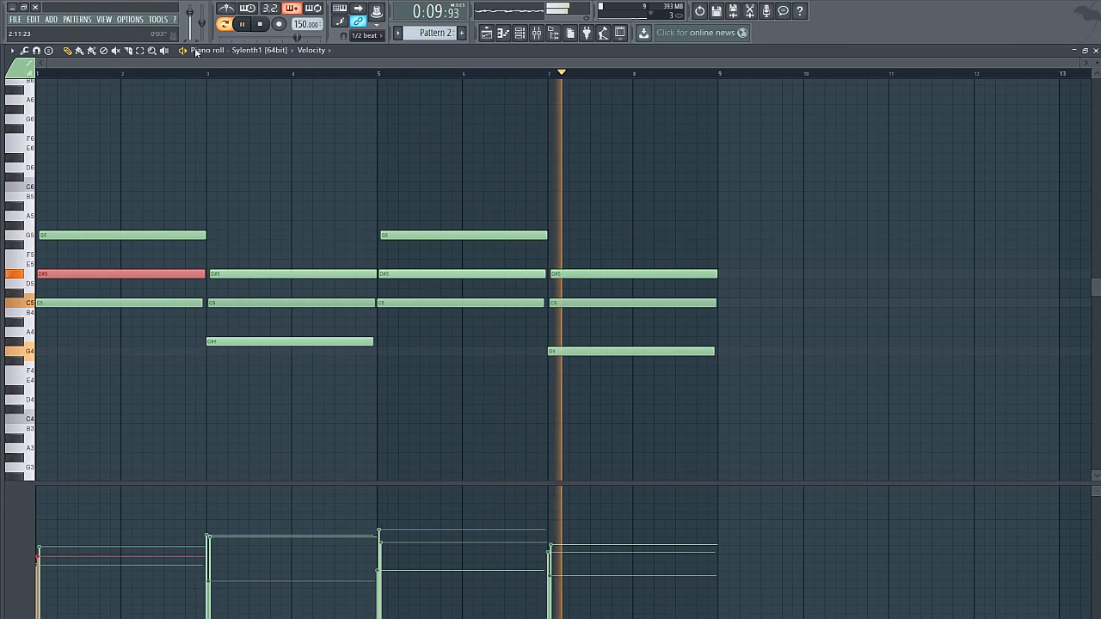
left_click(140, 52)
left_click(289, 274)
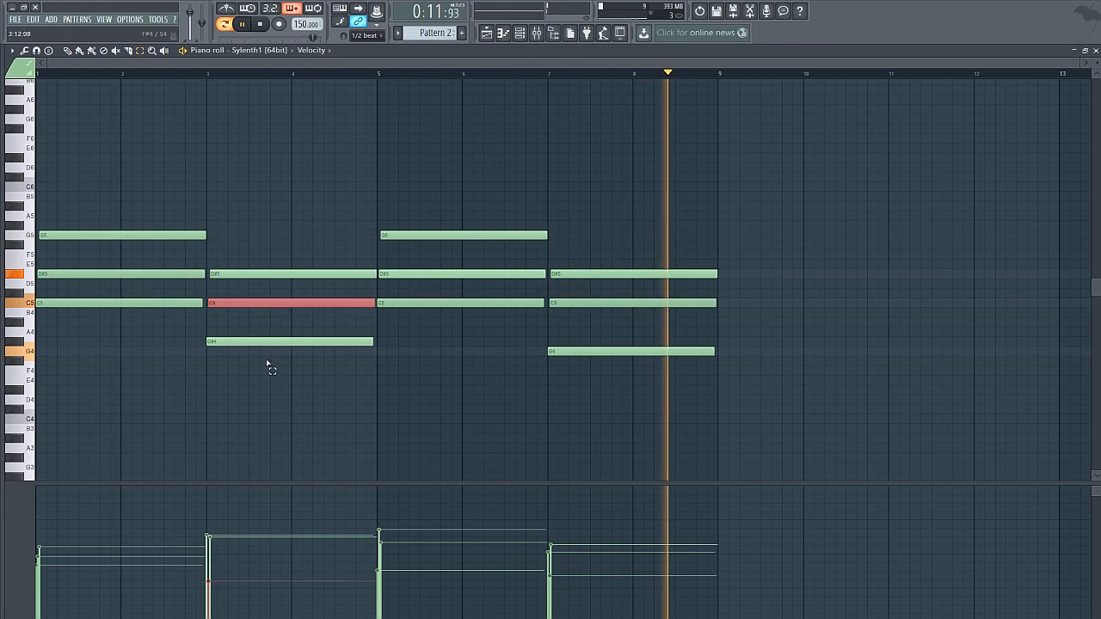
left_click_drag(266, 362, 256, 325)
left_click(255, 304)
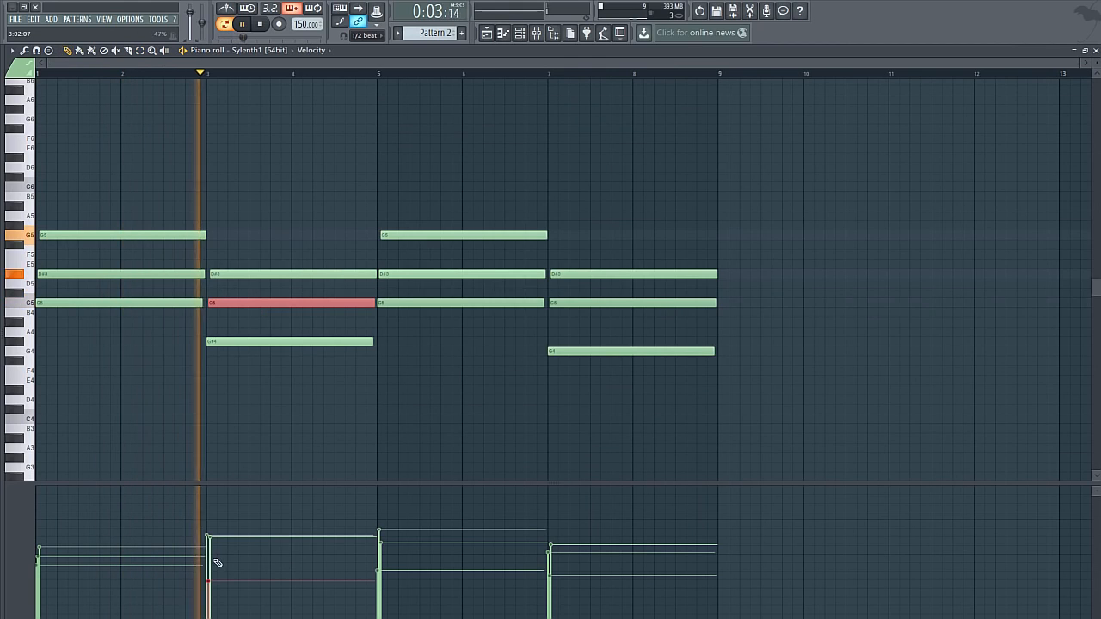
left_click_drag(216, 560, 211, 550)
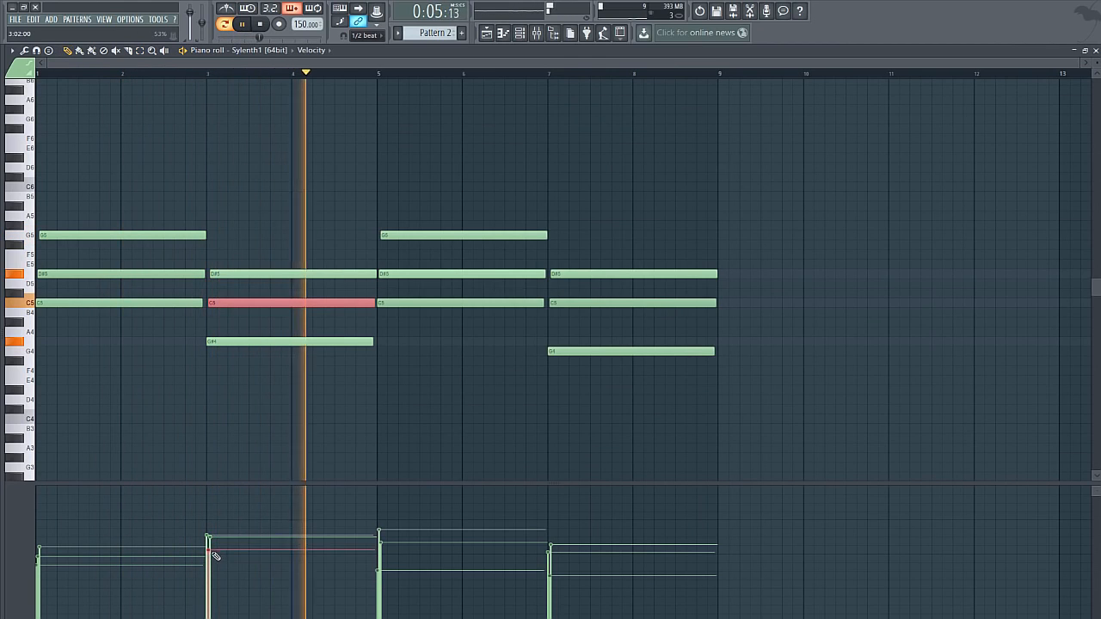
left_click(524, 446)
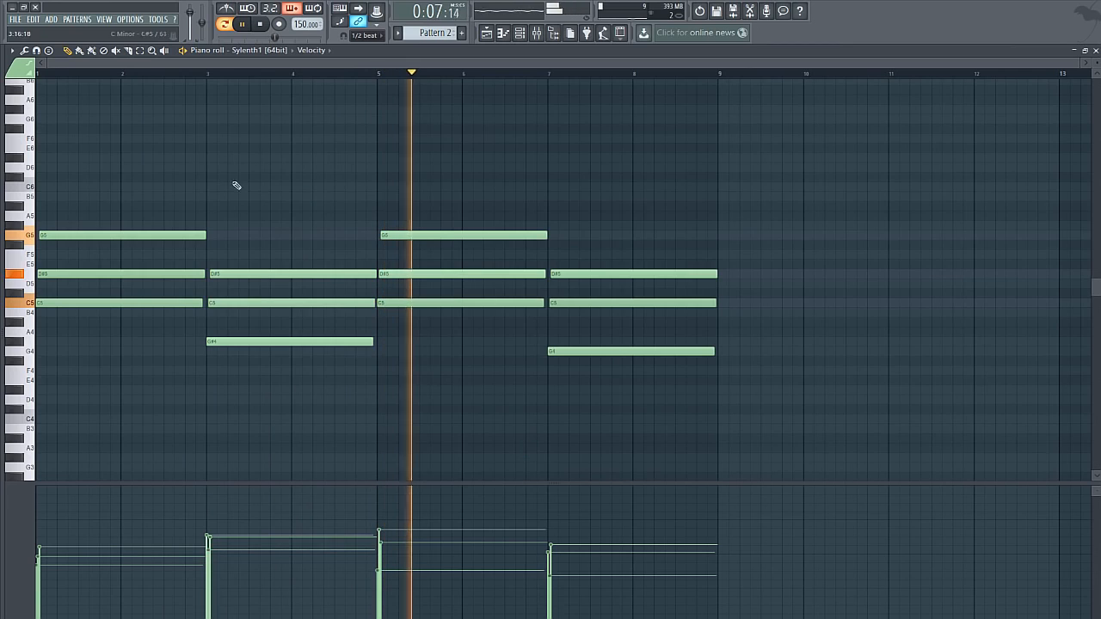
left_click(259, 24)
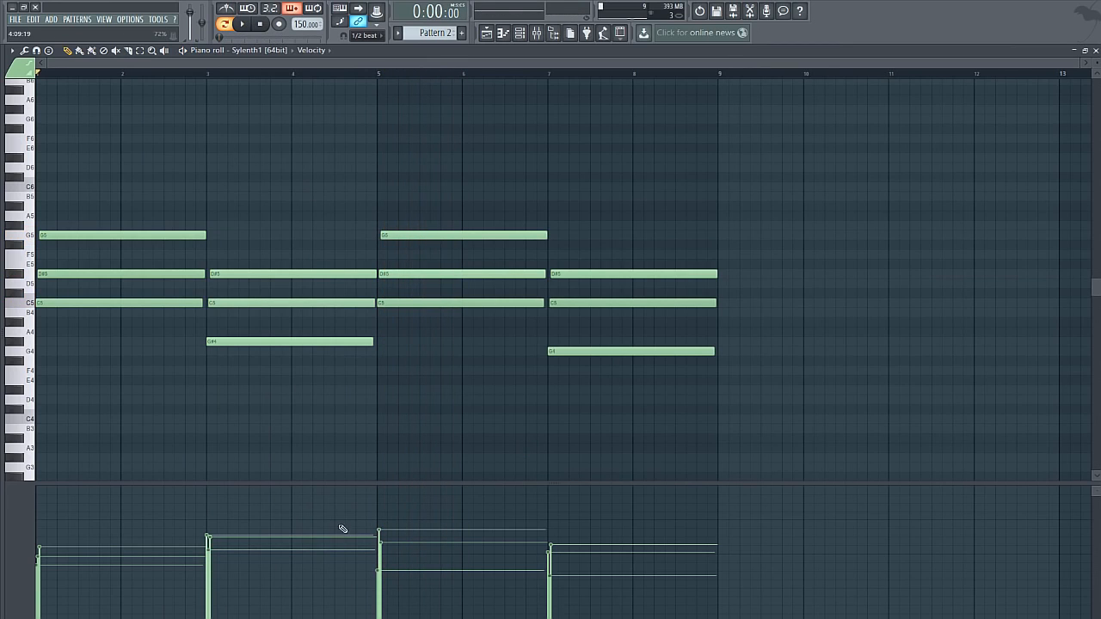
Step: Raise the first chord's G5 velocity slightly and set its D#5 note's velocity a little below it
left_click_drag(40, 548, 43, 544)
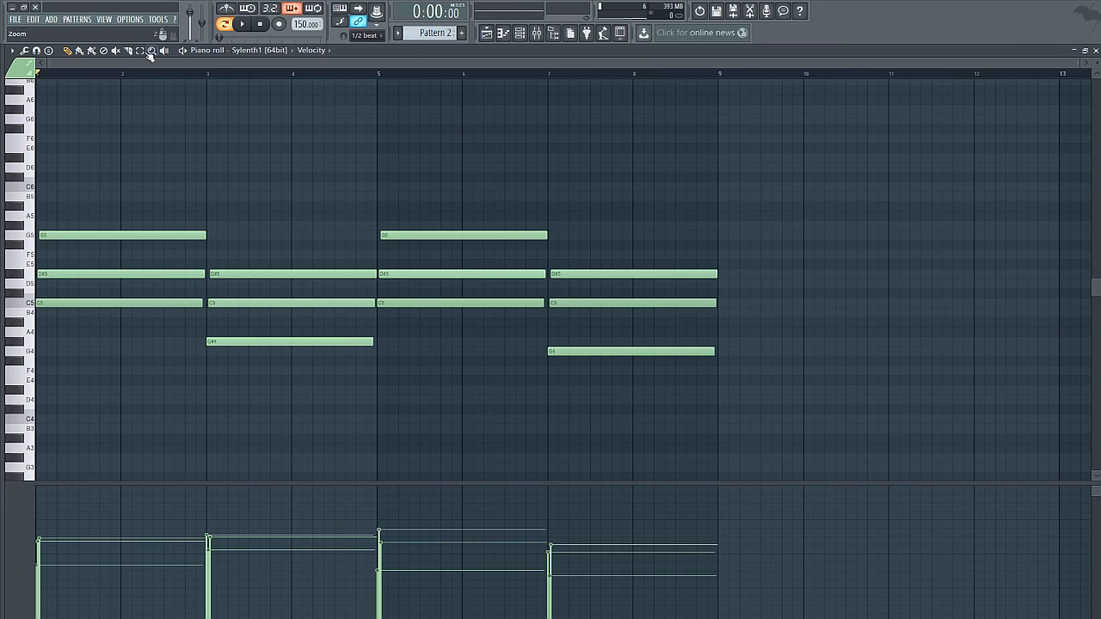
left_click_drag(144, 182, 113, 270)
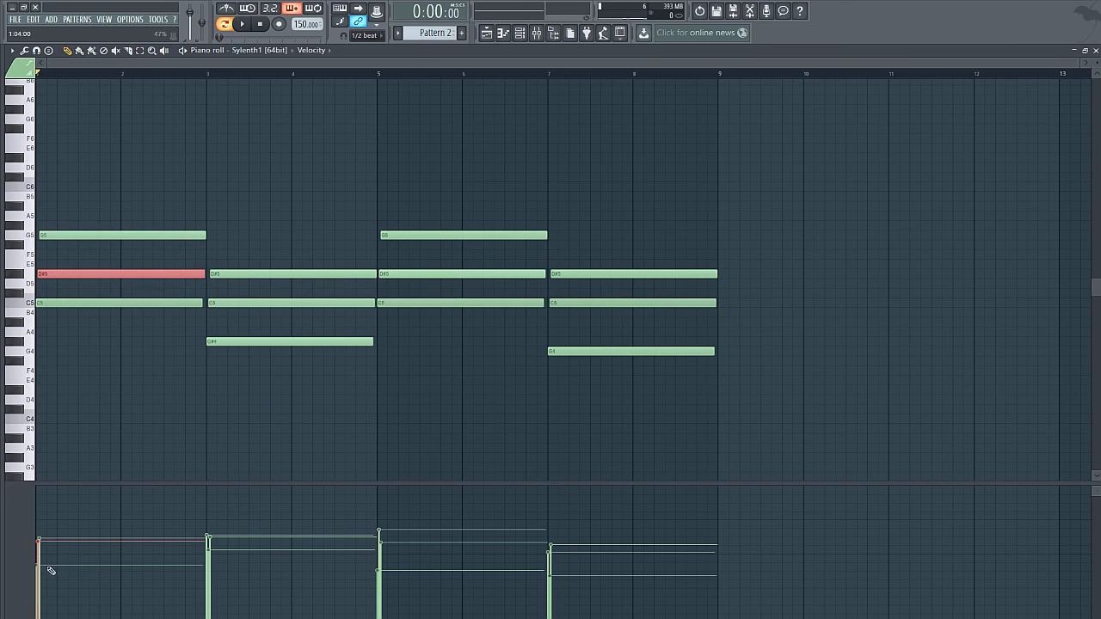
left_click_drag(51, 571, 47, 558)
left_click(502, 472)
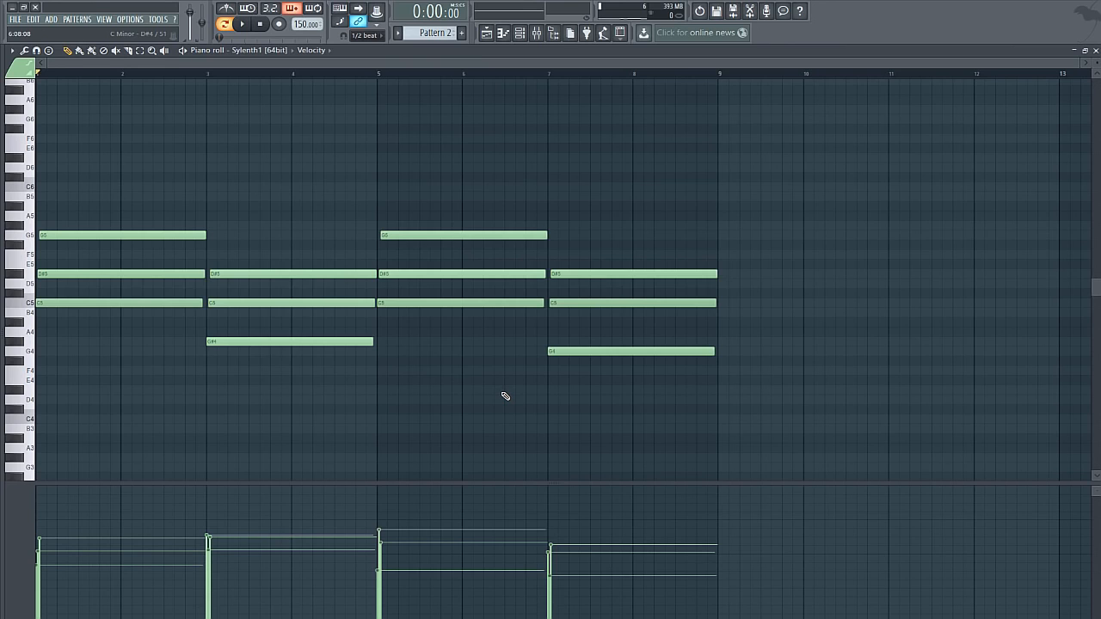
Step: Play the arrangement from the start in song mode, return to the Sylenth1 chords and stop playback
left_click(487, 33)
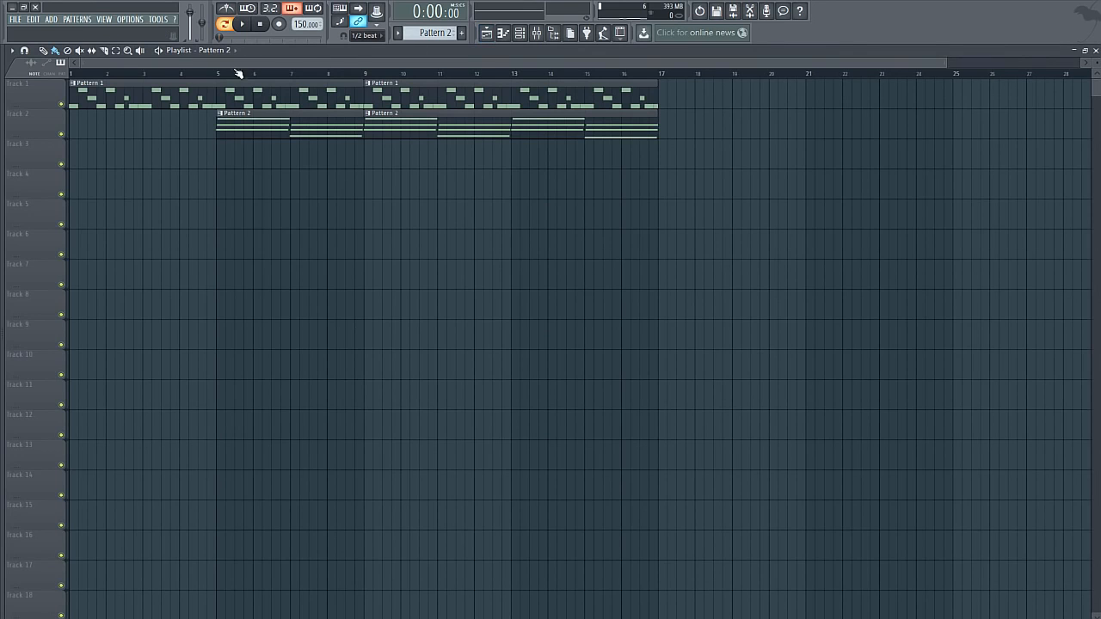
left_click_drag(221, 74, 4, 52)
left_click(240, 26)
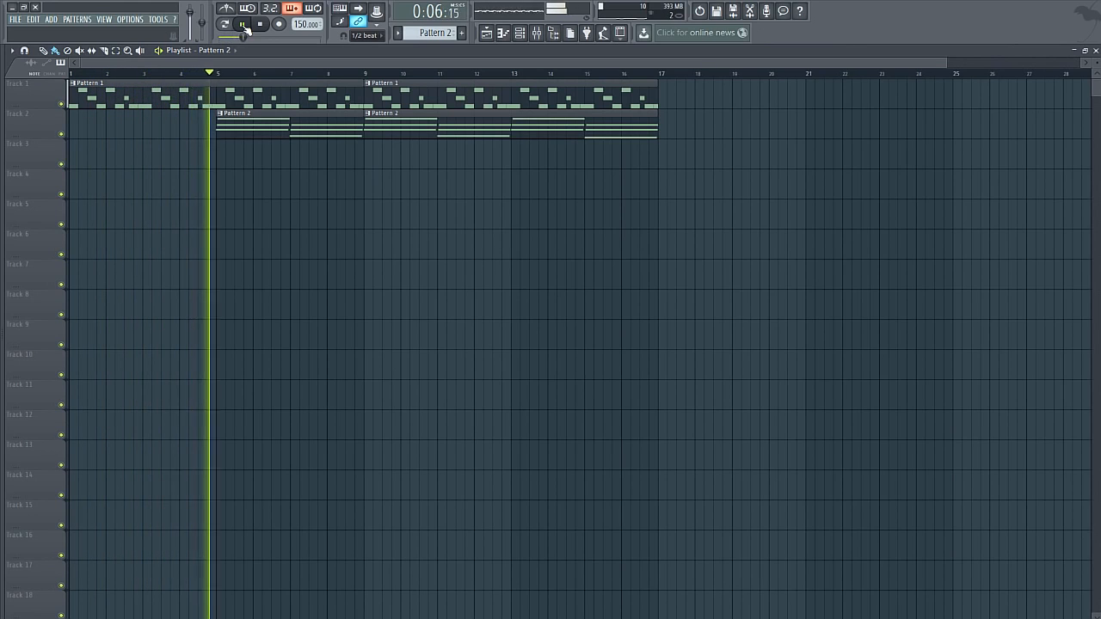
left_click(1095, 51)
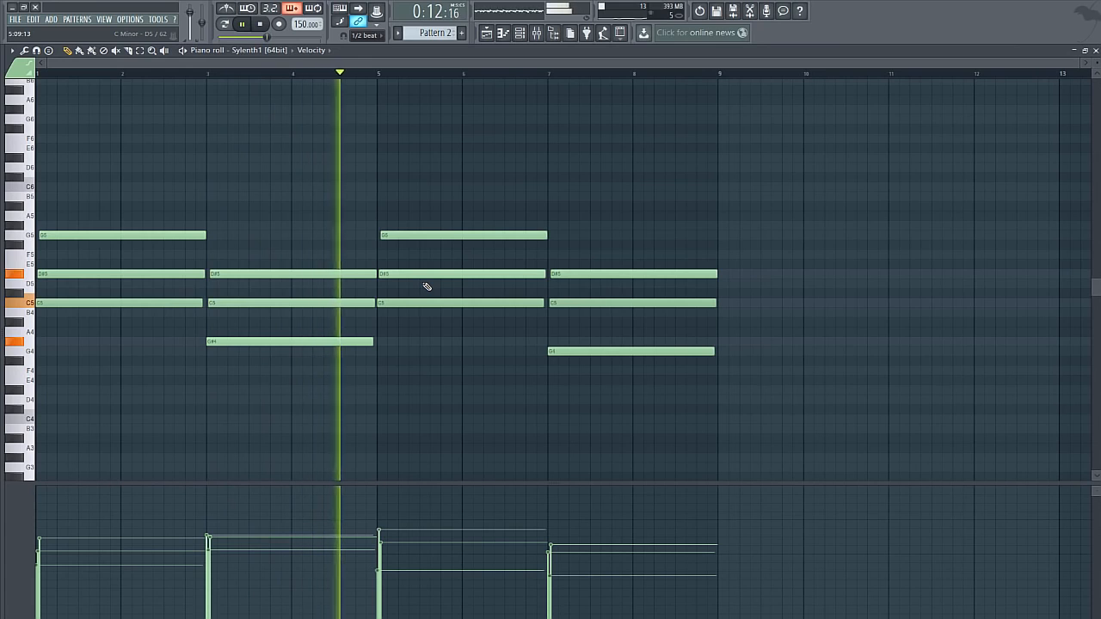
left_click(261, 24)
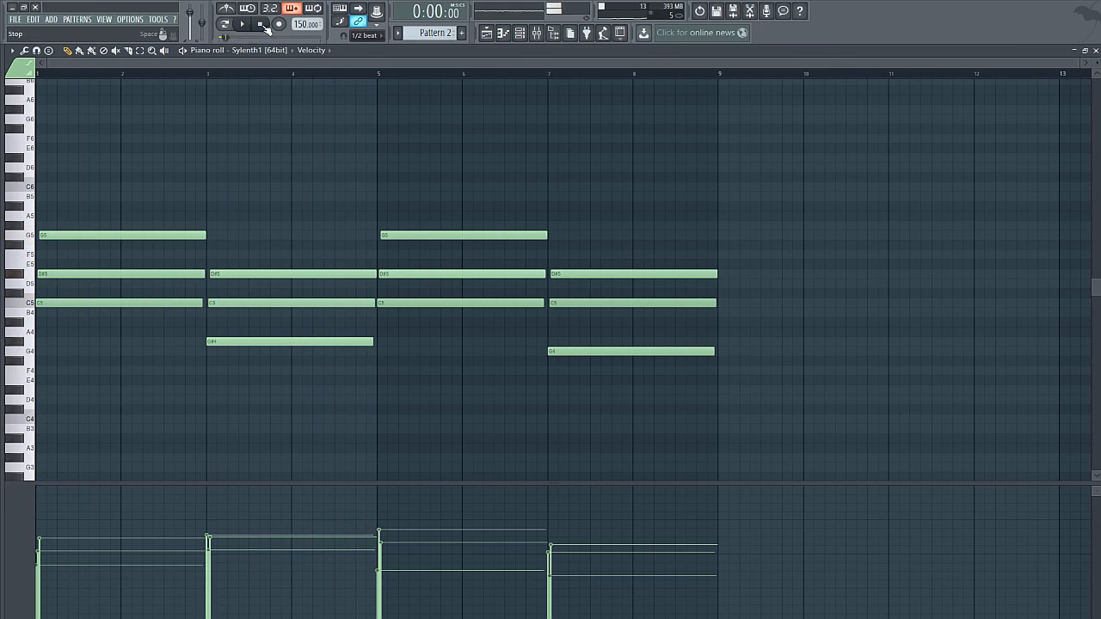
Step: Move the offset notes back so all notes in each of the four Sylenth1 chords start together
left_click(9, 51)
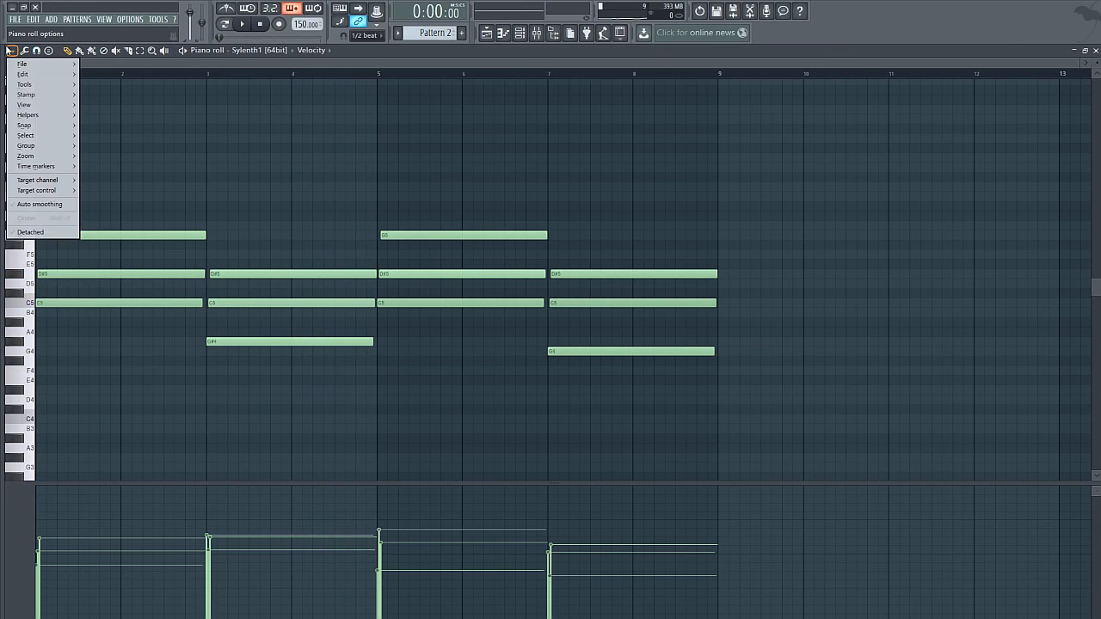
left_click(277, 191)
left_click_drag(58, 227, 30, 234)
right_click(67, 229)
left_click_drag(242, 304, 209, 274)
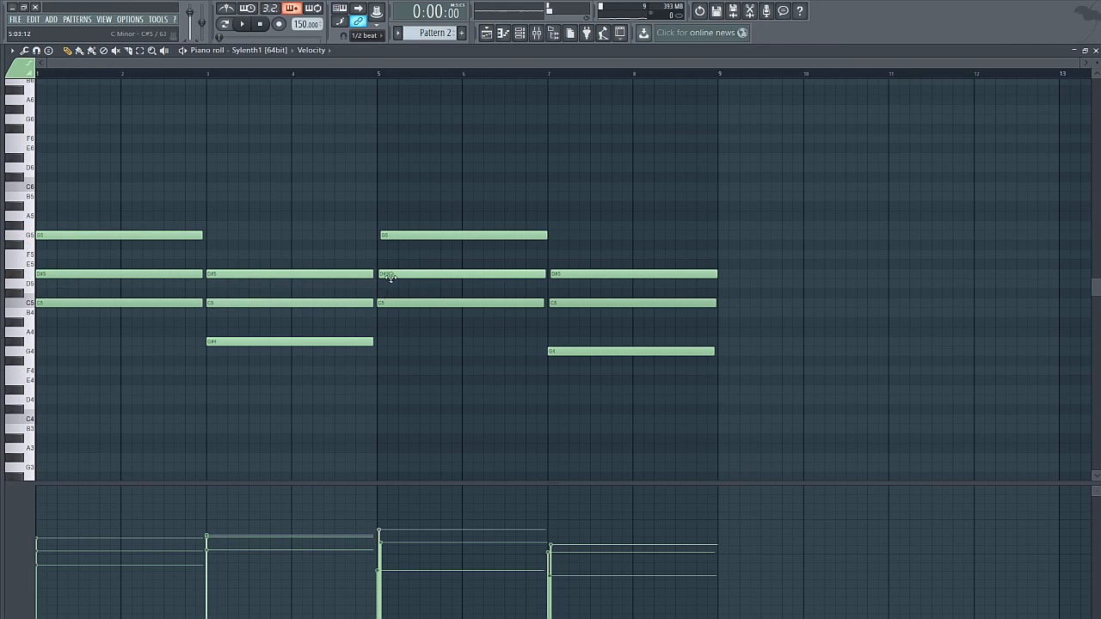
left_click_drag(390, 277, 389, 274)
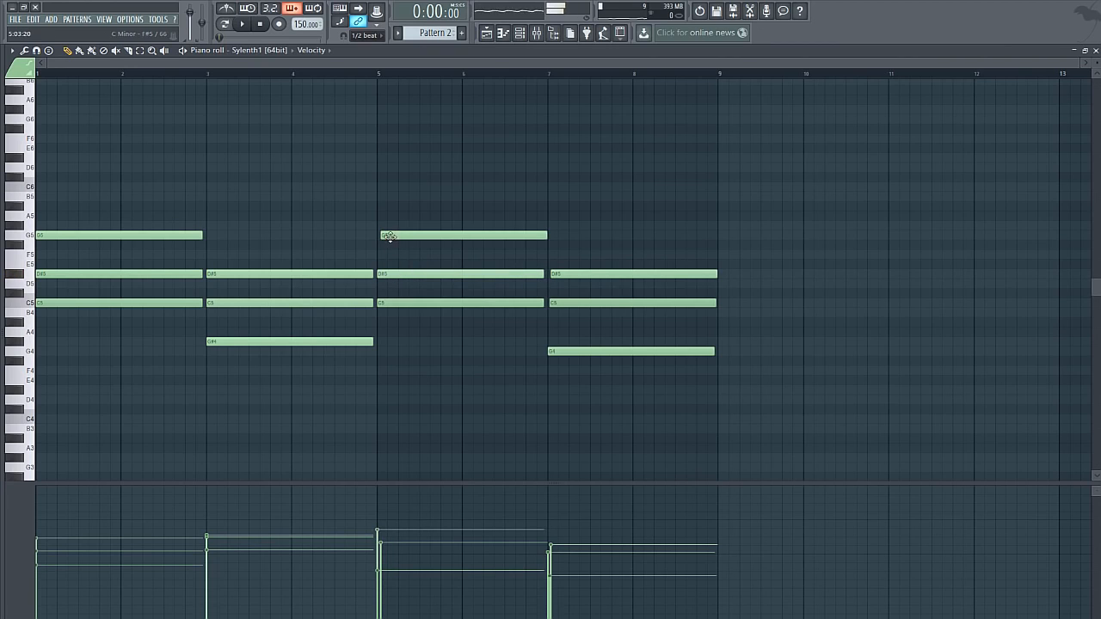
left_click_drag(384, 235, 380, 236)
left_click_drag(571, 300, 556, 275)
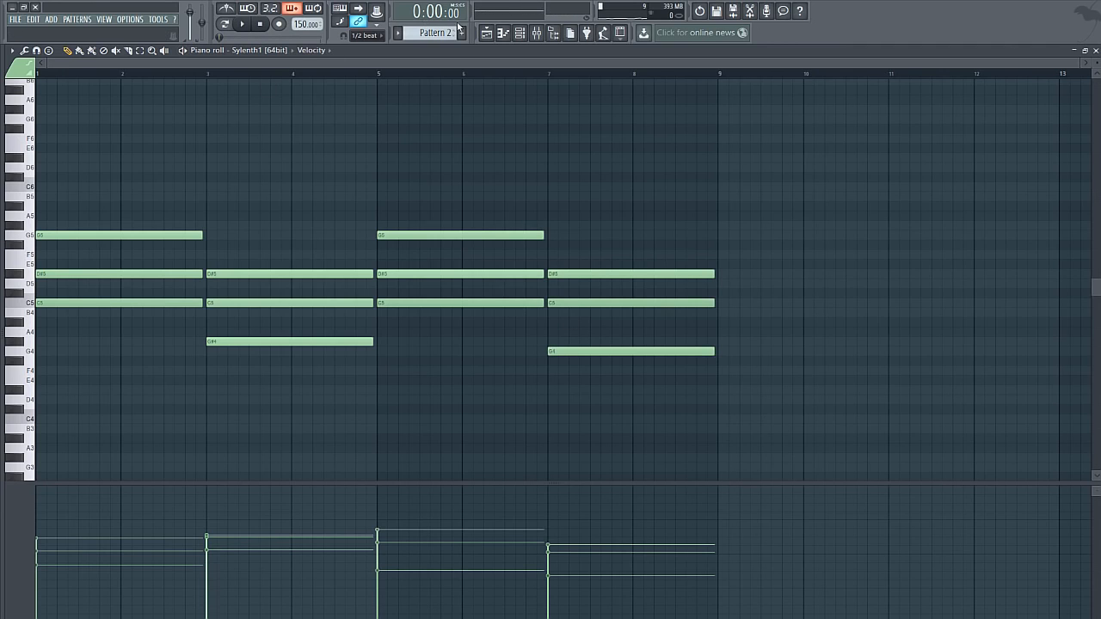
Step: Select bars 9 to 17 in the playlist as the loop range and play it with the chords' piano roll in view
left_click(487, 32)
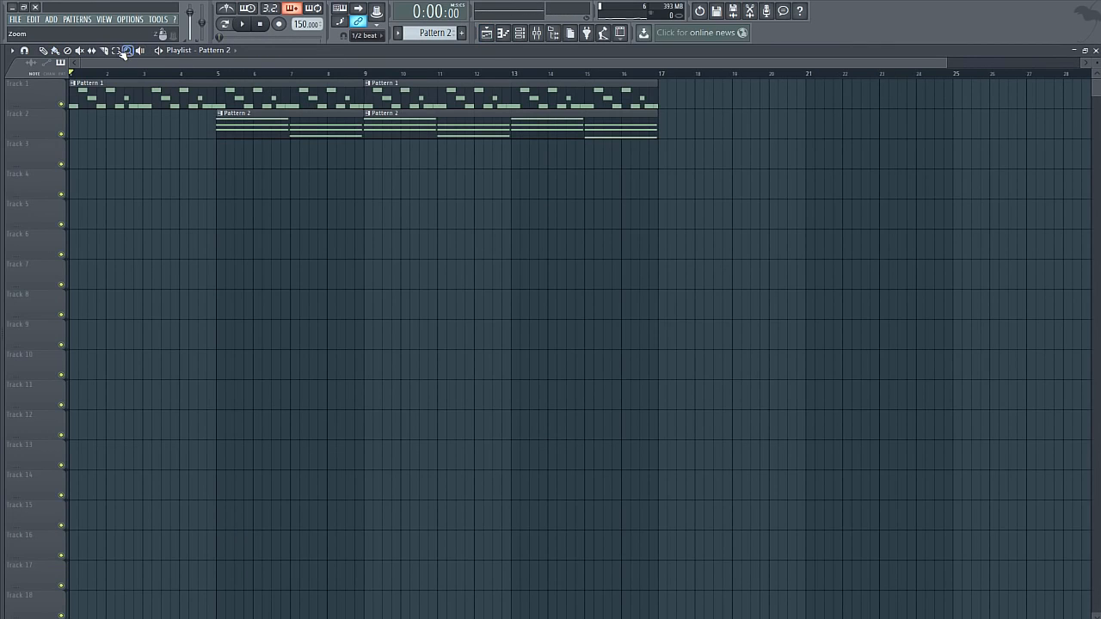
left_click_drag(663, 80, 368, 116)
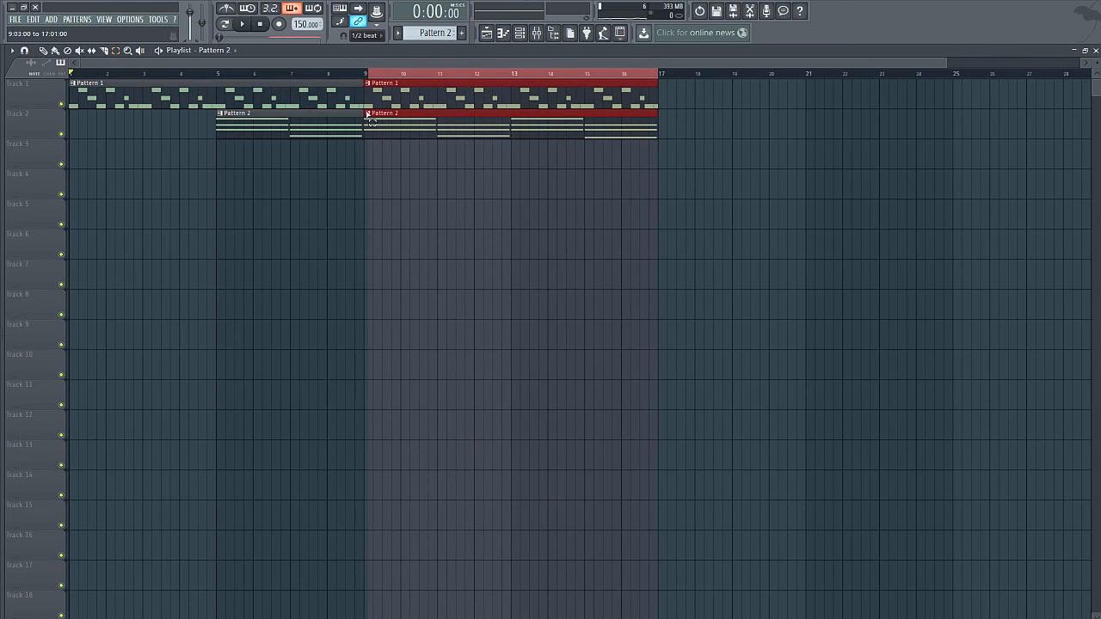
left_click(1096, 50)
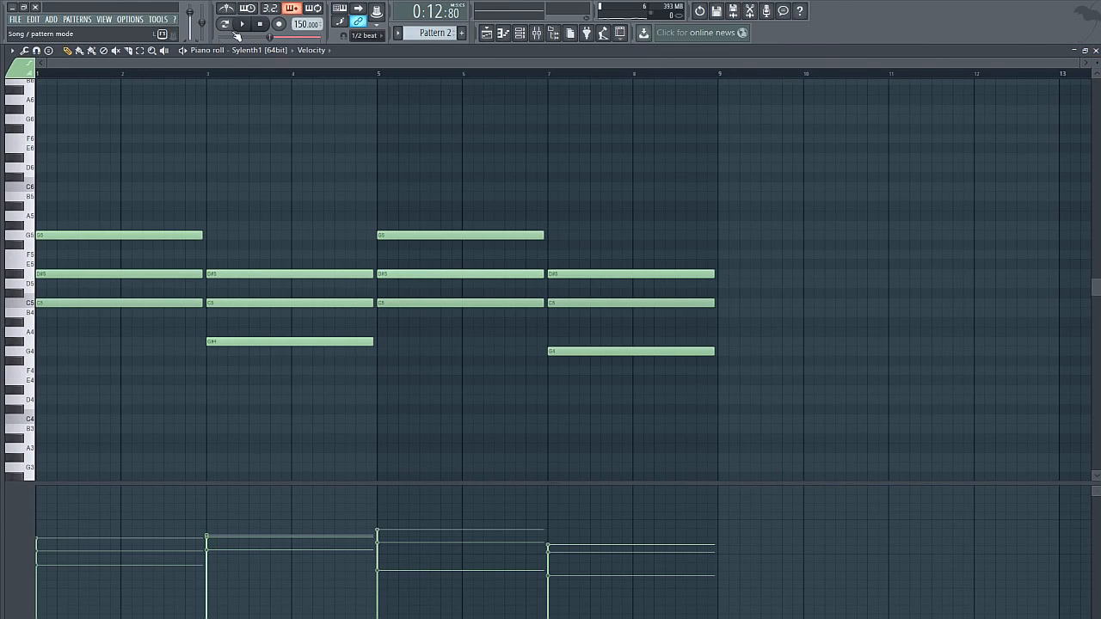
left_click(241, 24)
Step: Strum the chords again with a very small start time strength and no end time strength, accept, and stop playback
left_click(12, 50)
mouse_move(26, 84)
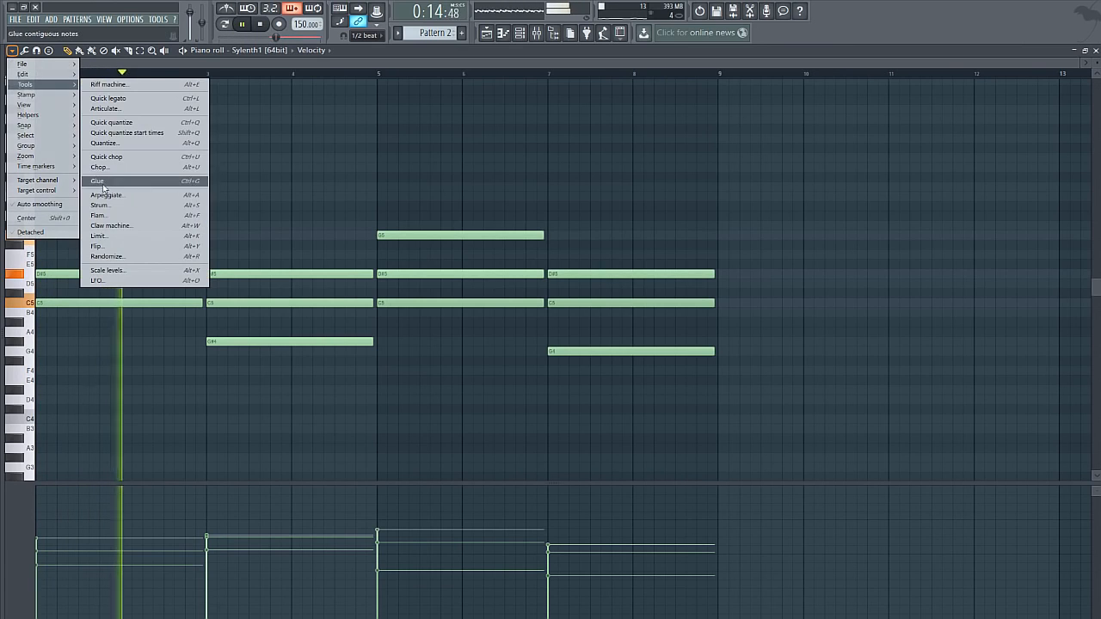
left_click(99, 205)
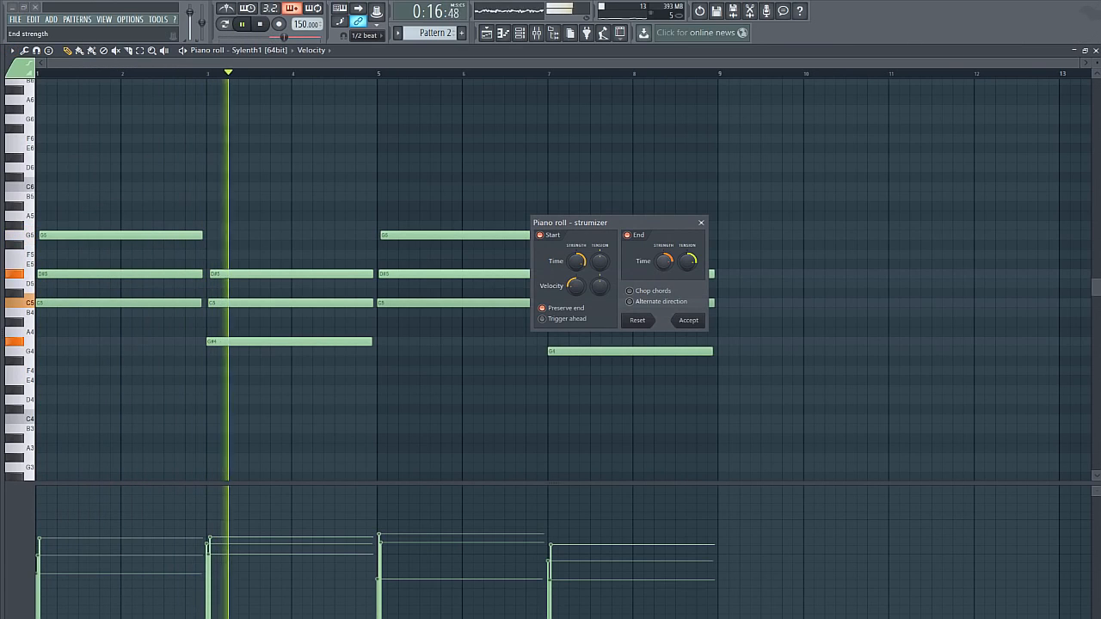
left_click_drag(664, 262, 665, 287)
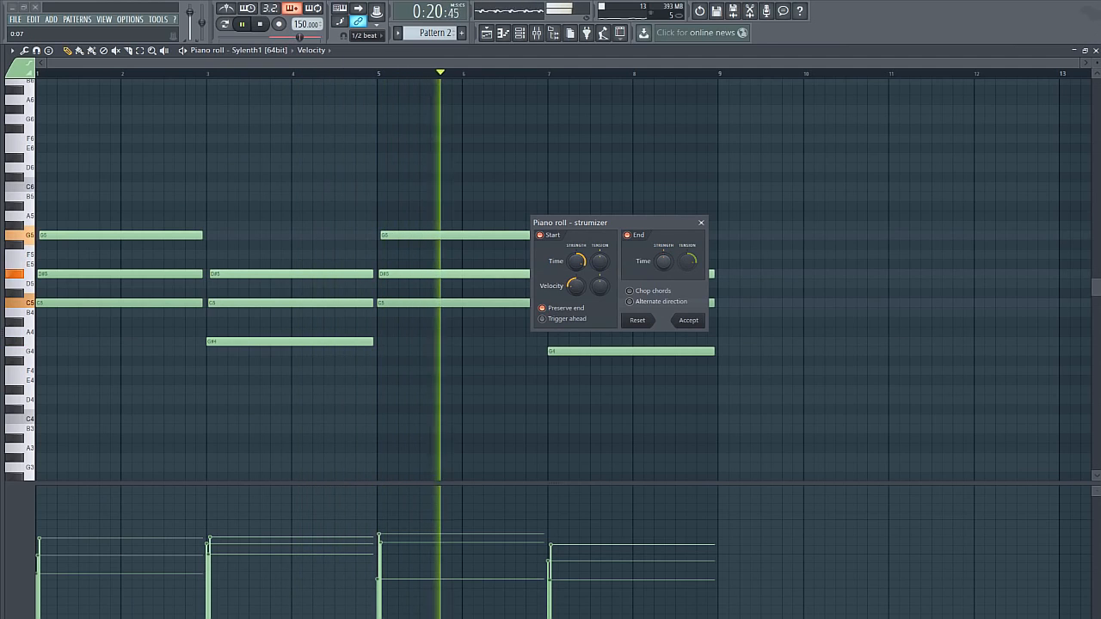
left_click_drag(576, 262, 577, 267)
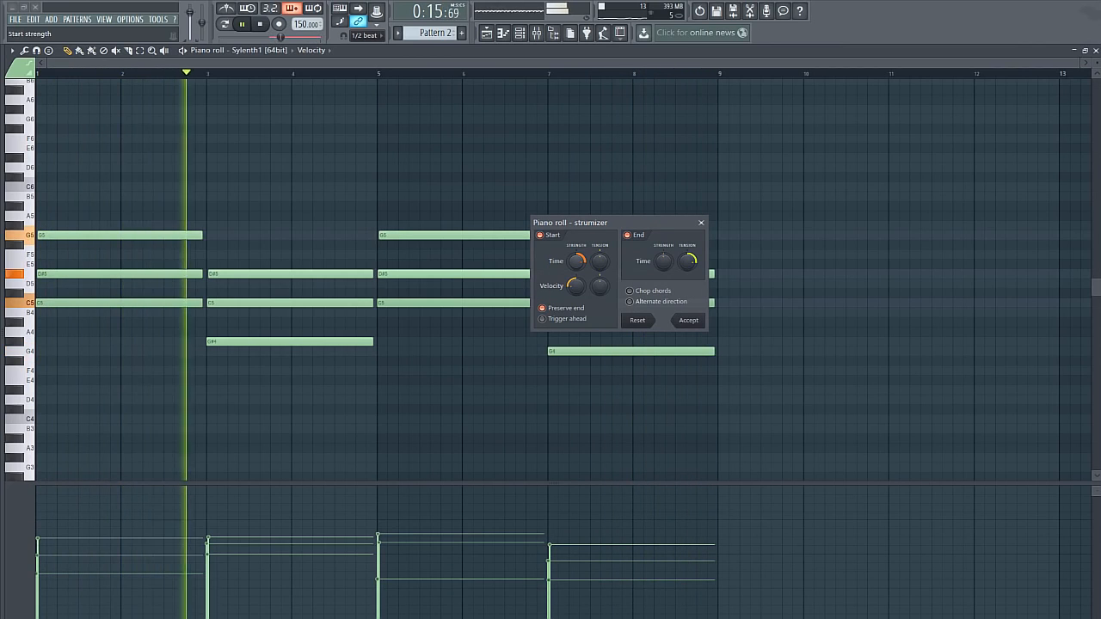
left_click(689, 320)
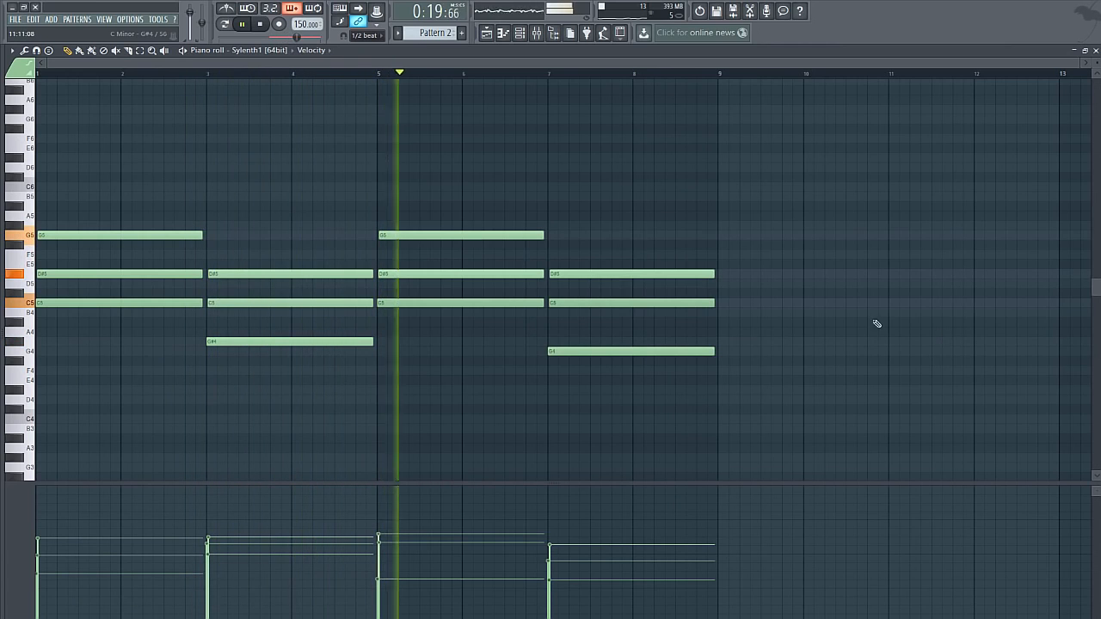
left_click(260, 24)
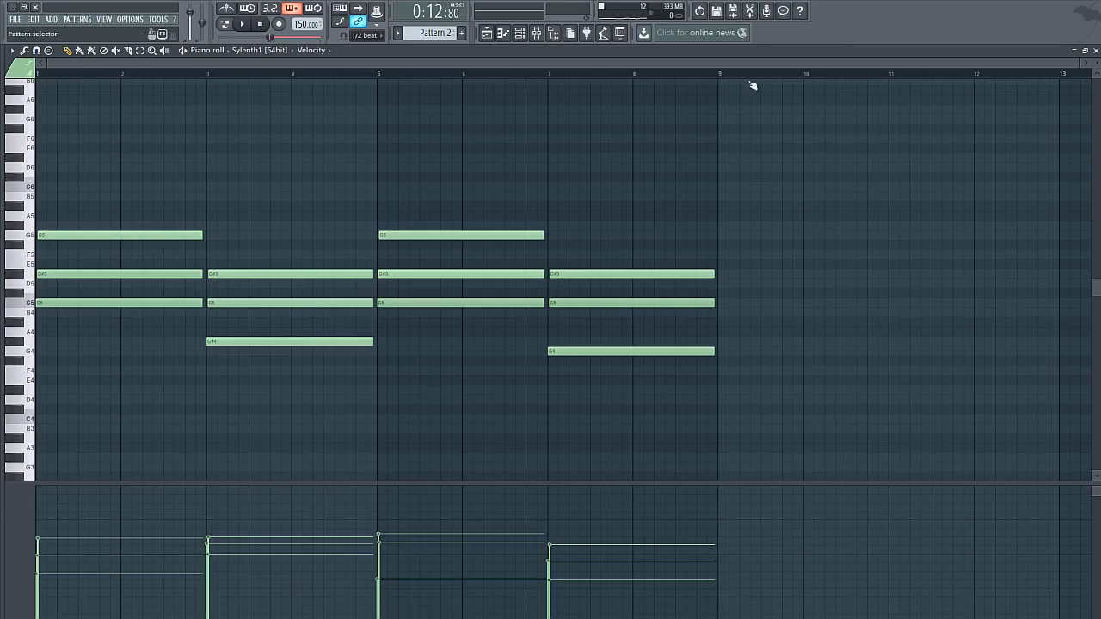
Step: Close the piano roll, bring the channel rack to the front and switch to the empty Pattern 3
left_click(1096, 50)
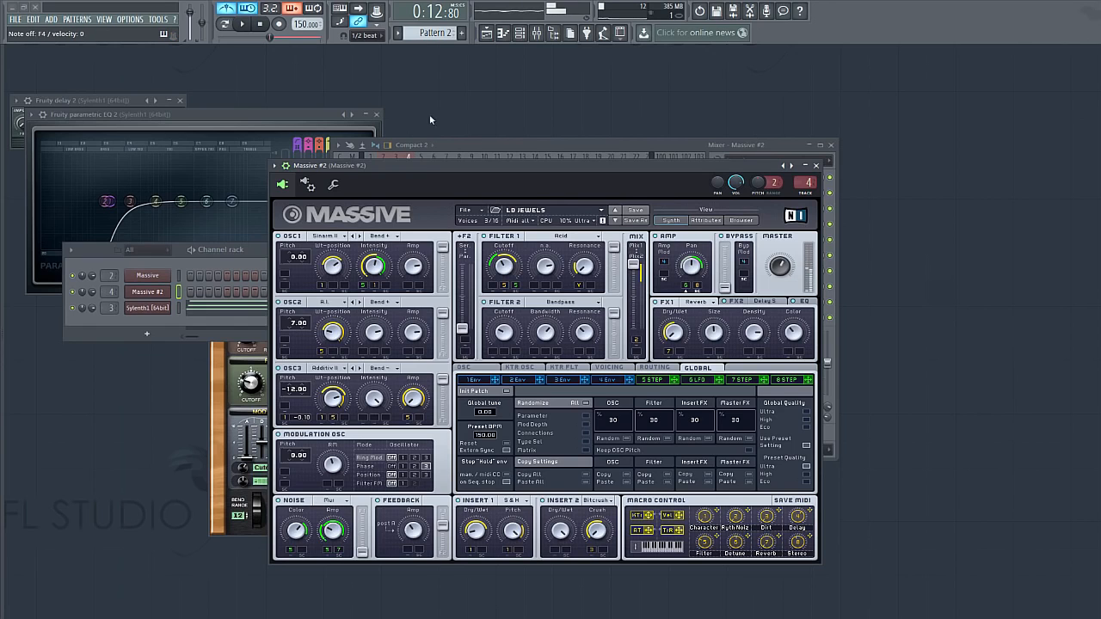
key("F6")
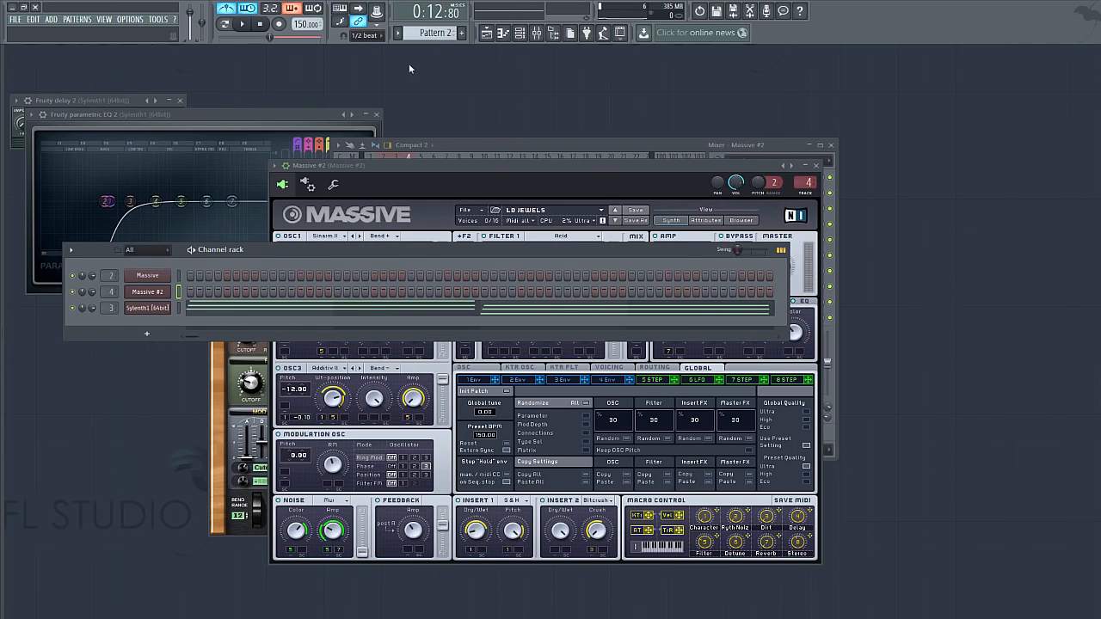
left_click_drag(434, 32, 390, 62)
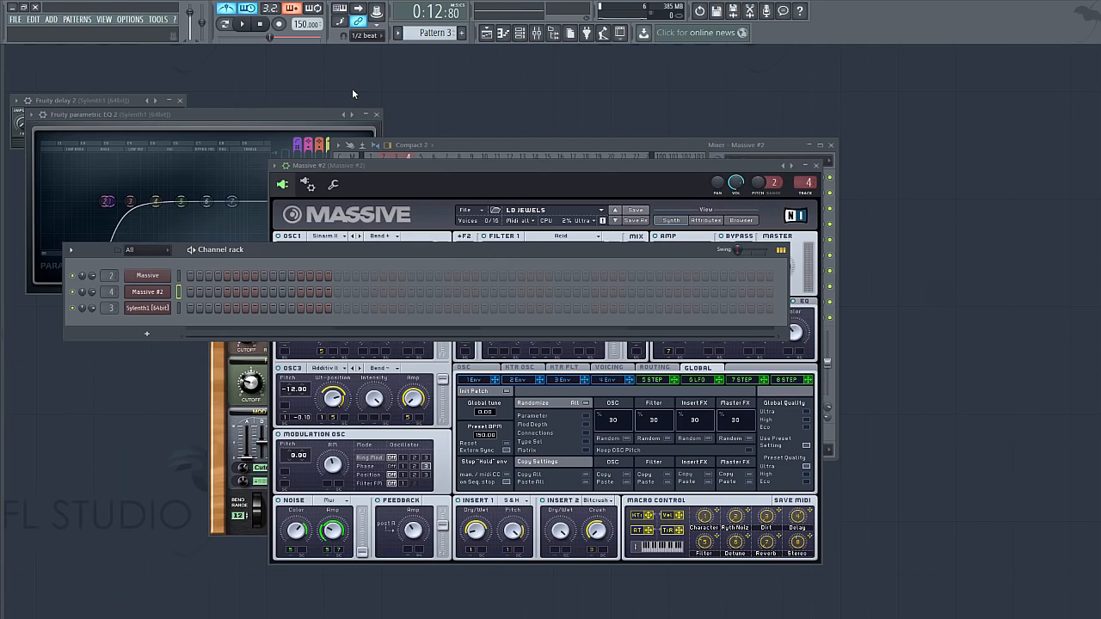
Step: Open the piano roll for Massive #2 and place a C5 note just under two bars long at bar 1
right_click(169, 291)
left_click(194, 293)
left_click(66, 306)
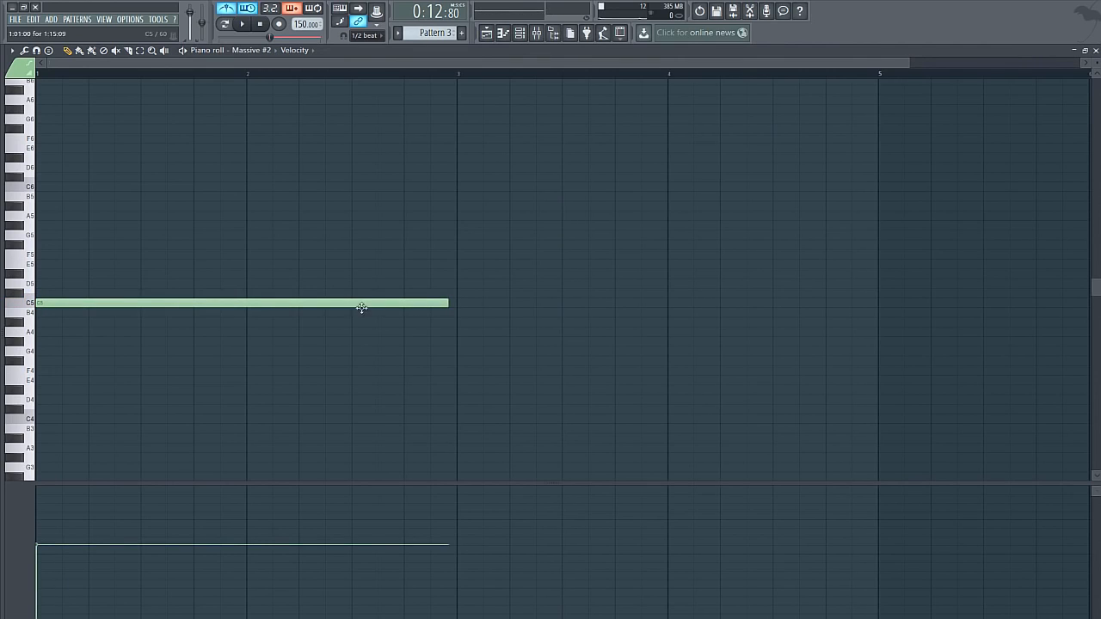
Step: Shorten the C5 note to about half a bar and place Pattern 3 on Track 3 of the playlist at bars 5, 9 and 13
left_click_drag(449, 304, 64, 303)
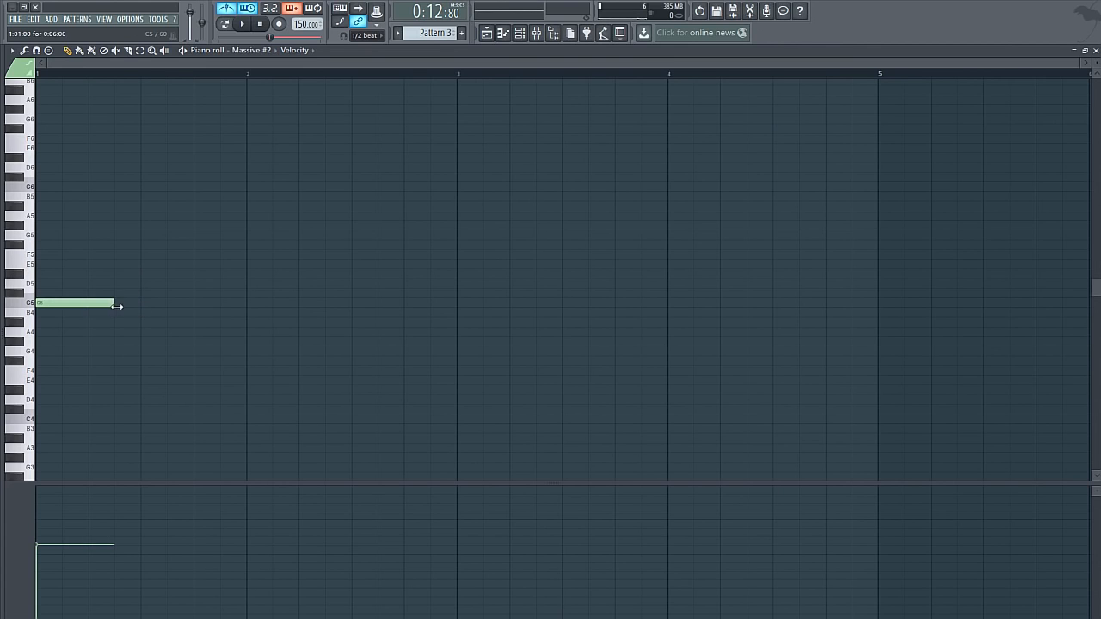
key("F5")
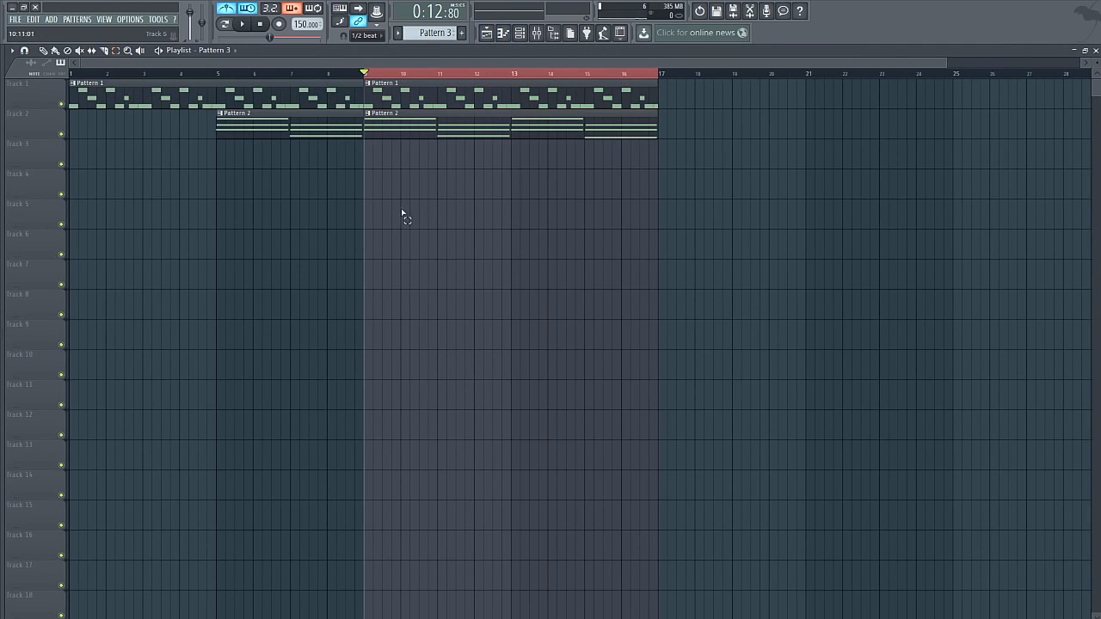
left_click(252, 161)
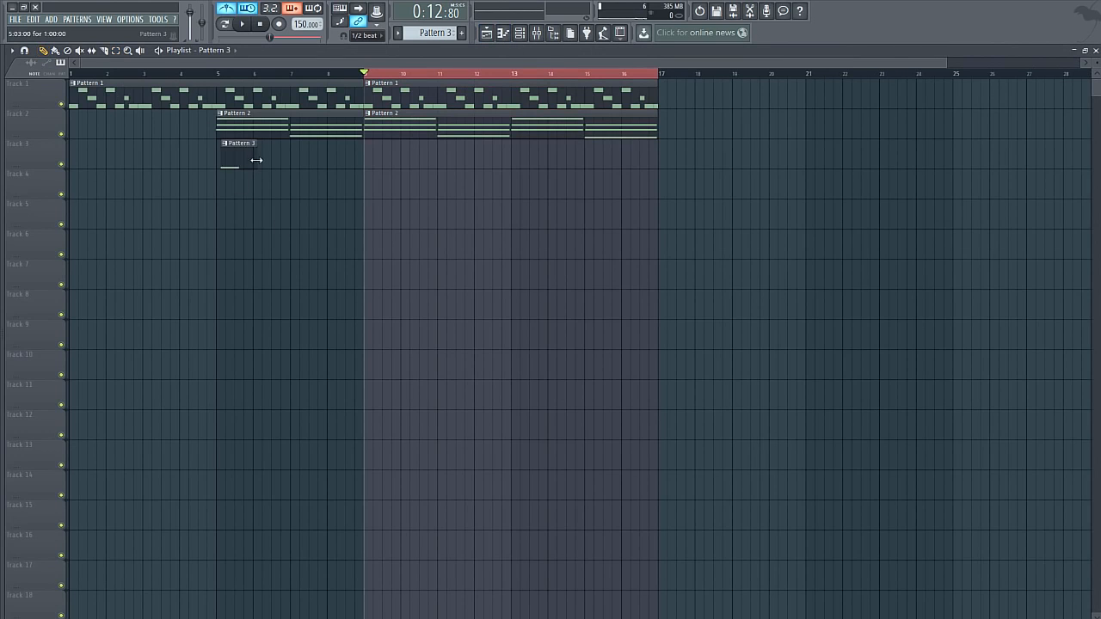
left_click(372, 158)
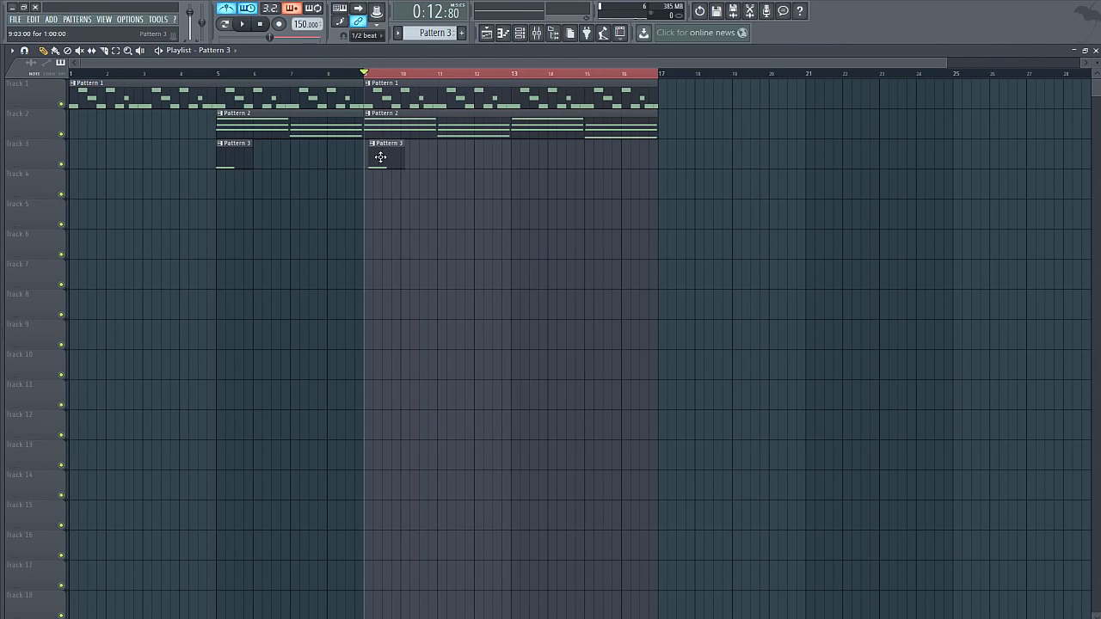
left_click(513, 161)
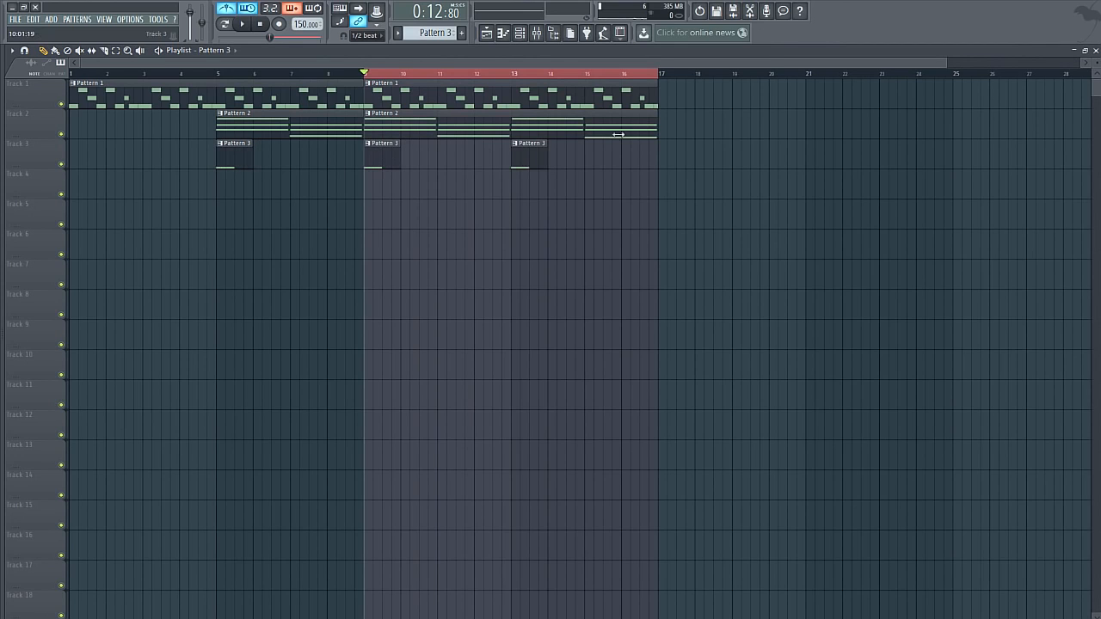
Step: Shorten the Massive #2 C5 note to about a quarter bar and play the arrangement from bar 1 with the metronome off
left_click(1072, 66)
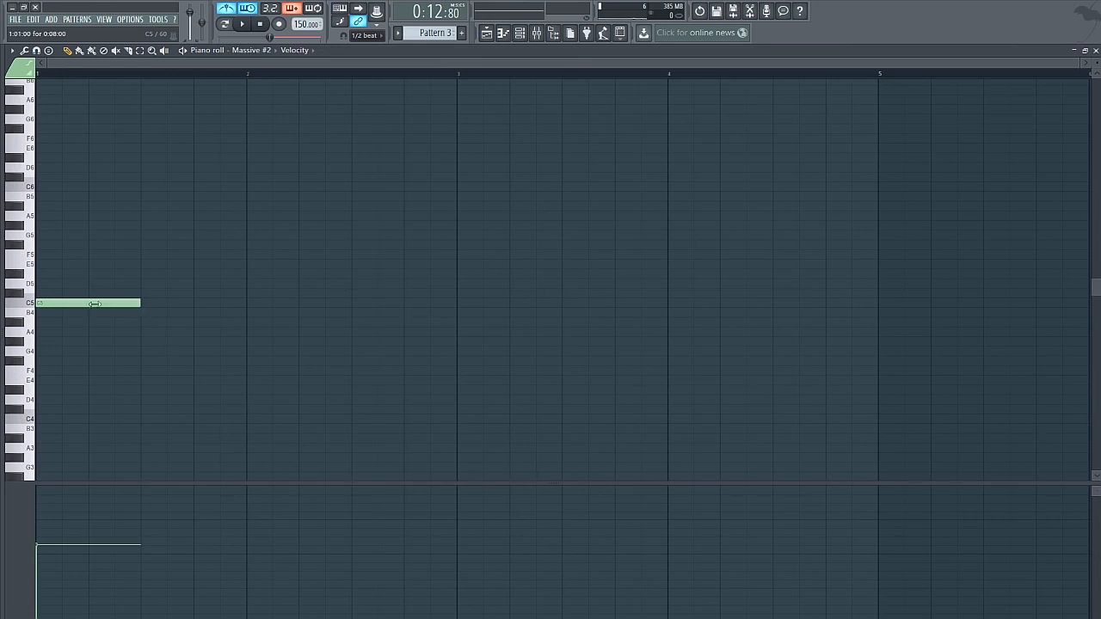
left_click(487, 33)
left_click(84, 74)
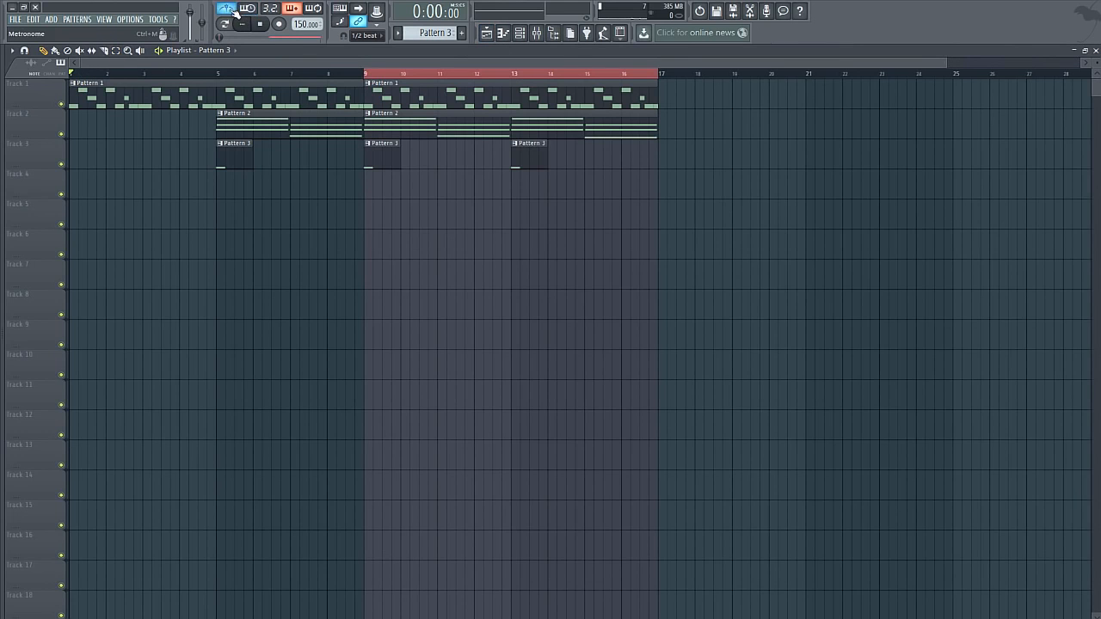
left_click(256, 24)
key("space")
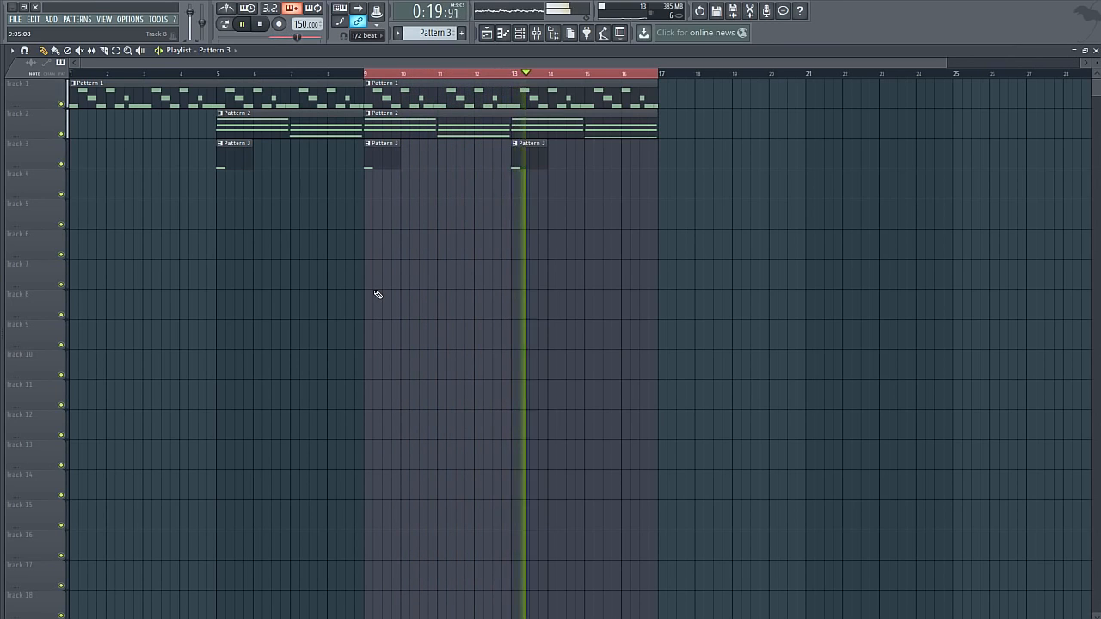
left_click(259, 26)
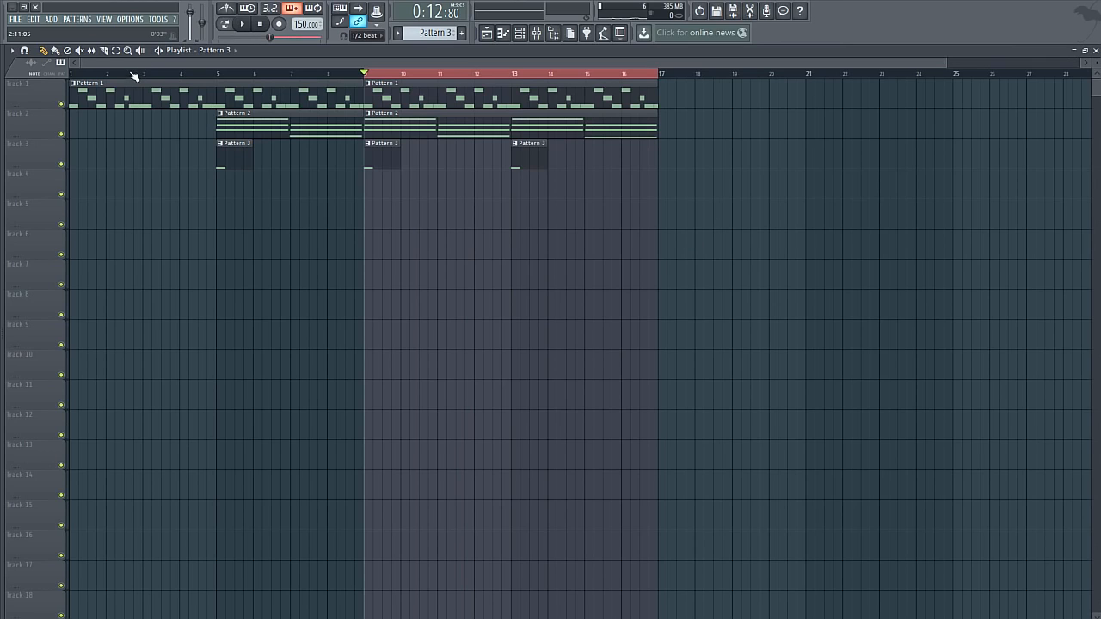
Step: Clear the bars 9 to 17 loop range in the playlist and return the playhead to bar 1
left_click_drag(133, 77, 65, 84)
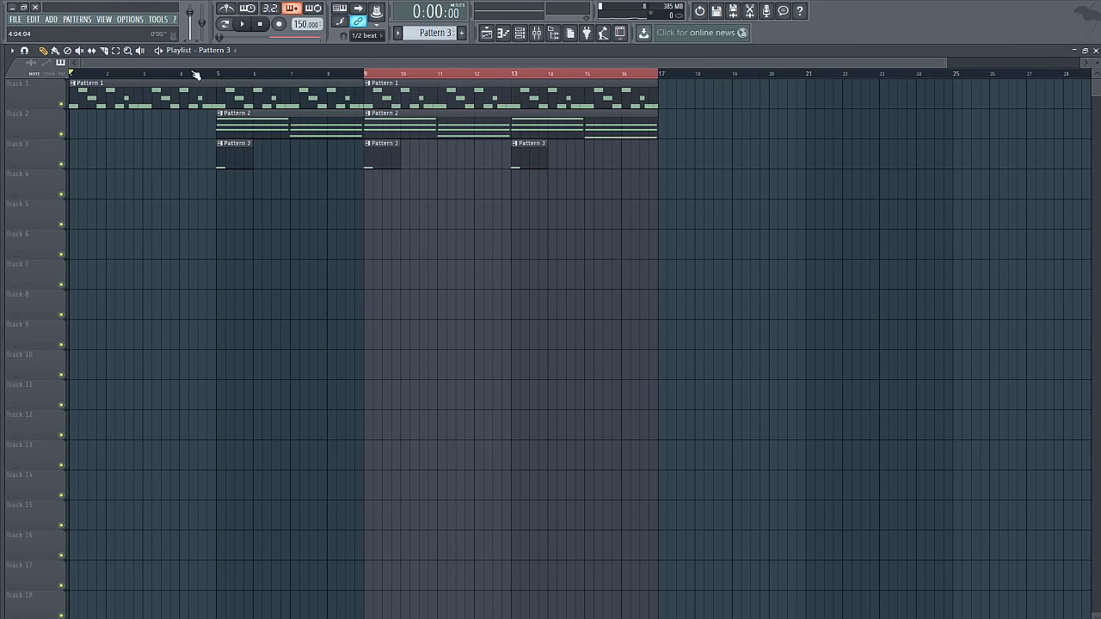
left_click(400, 77)
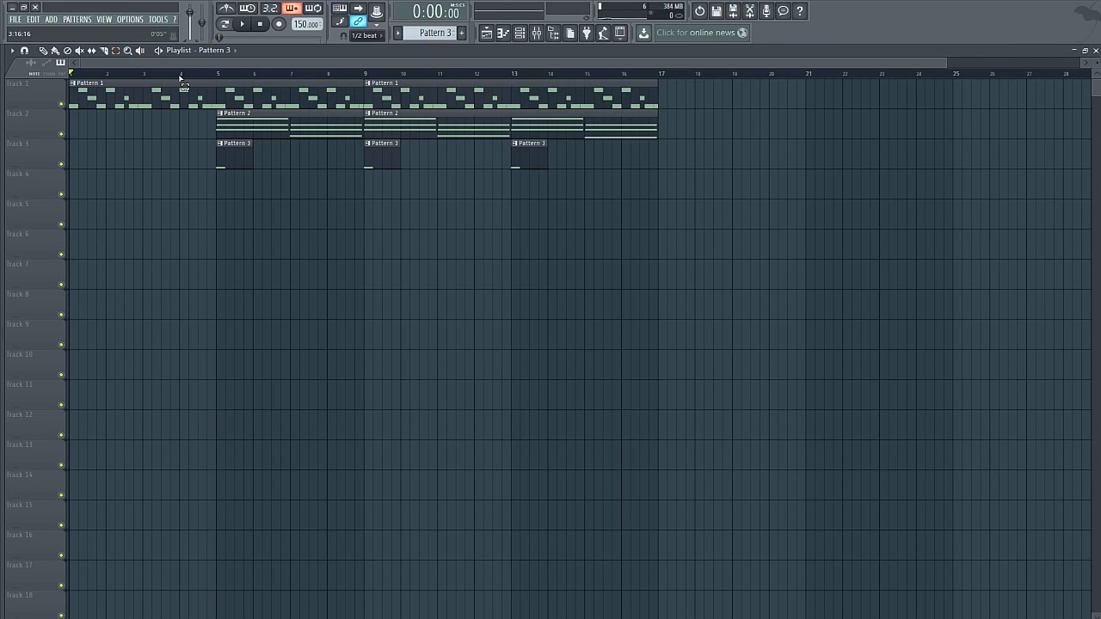
left_click_drag(229, 69, 222, 97)
left_click(359, 83, "ctrl")
left_click(226, 82, "ctrl")
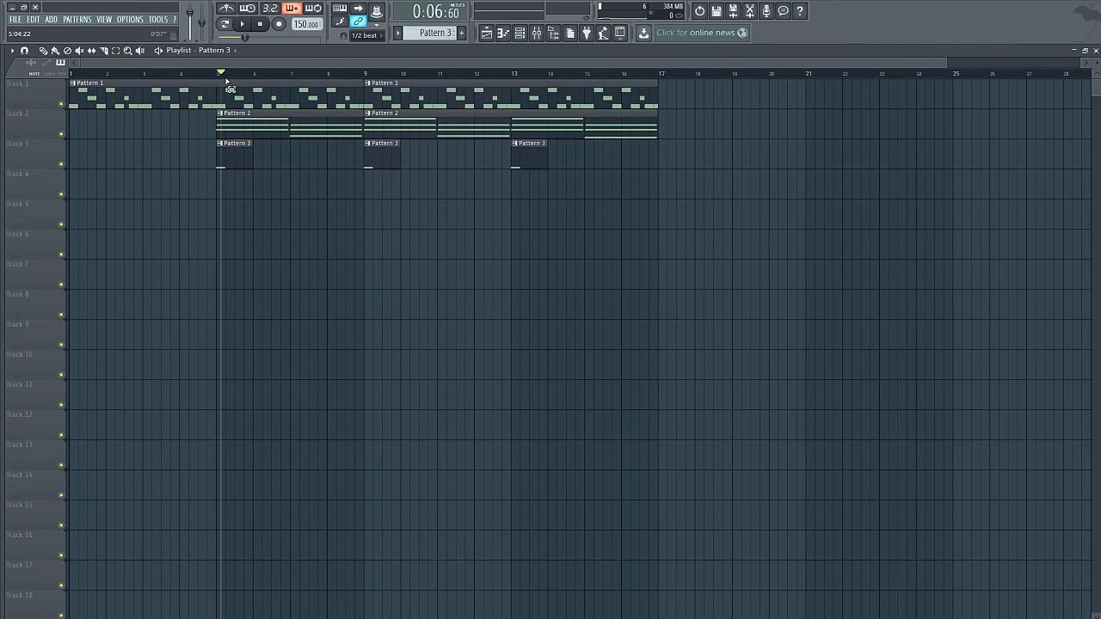
left_click(260, 23)
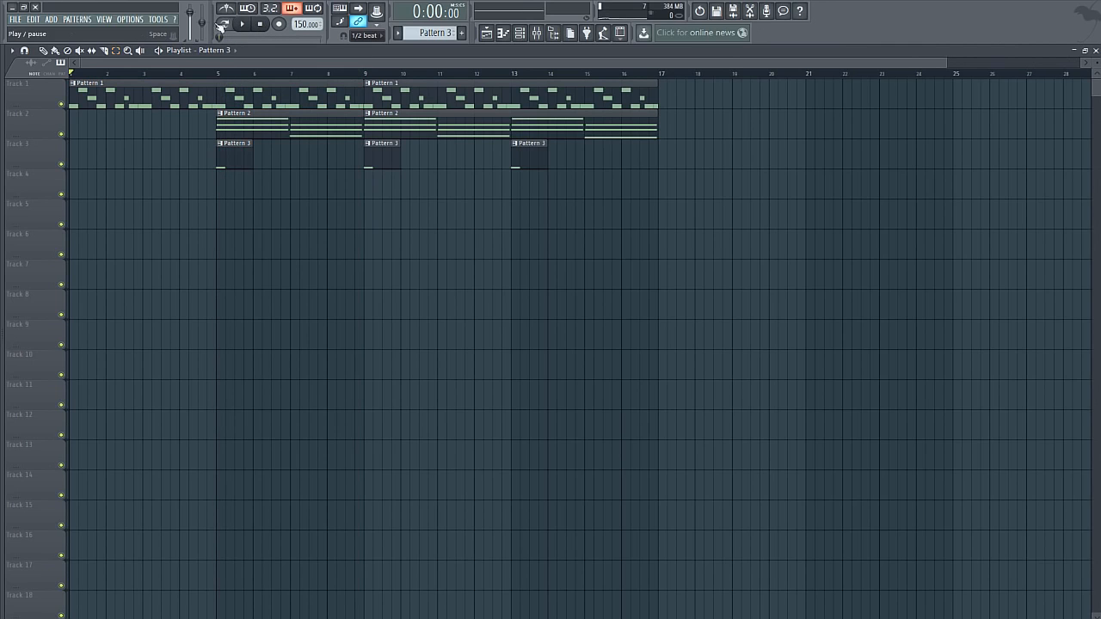
Step: Create an automation clip for the master pitch and move the playhead to bar 3
right_click(210, 28)
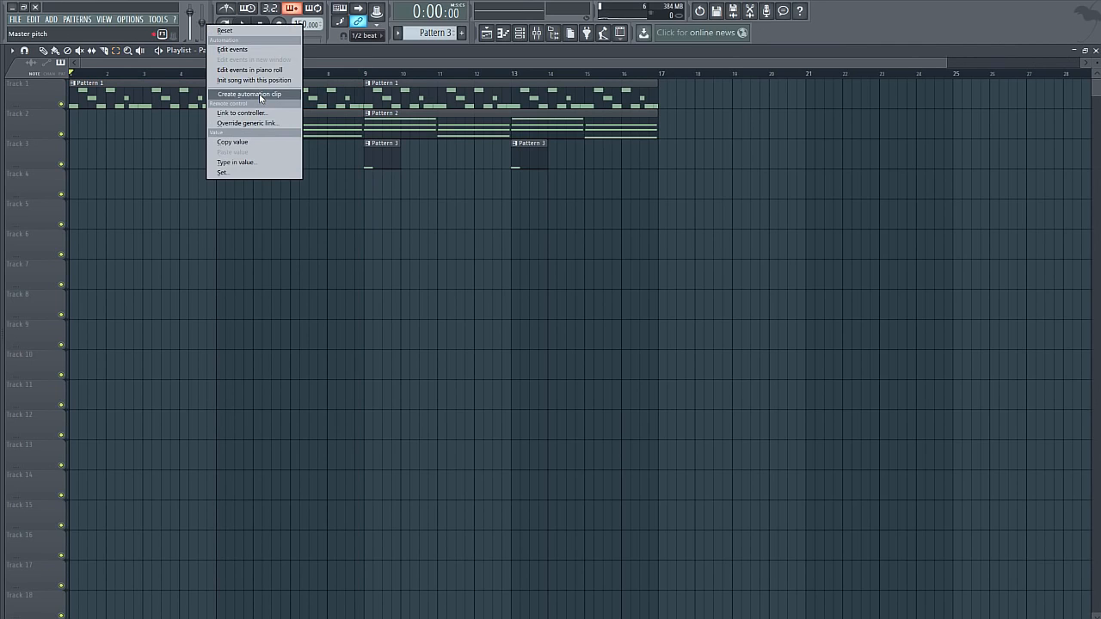
left_click(258, 96)
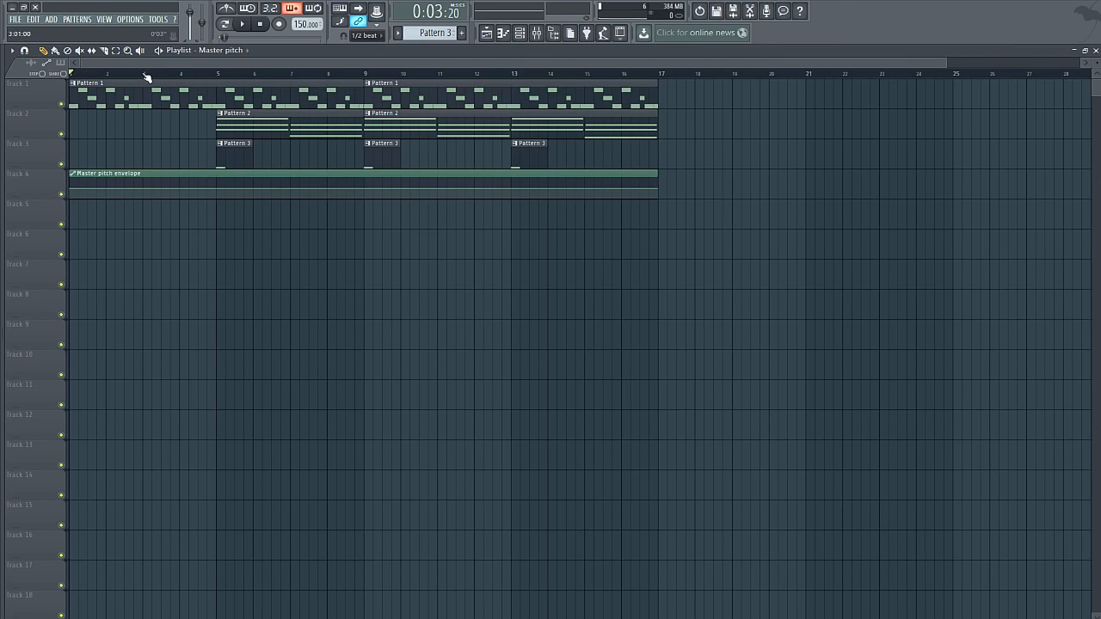
left_click(175, 74)
left_click_drag(153, 74, 143, 74)
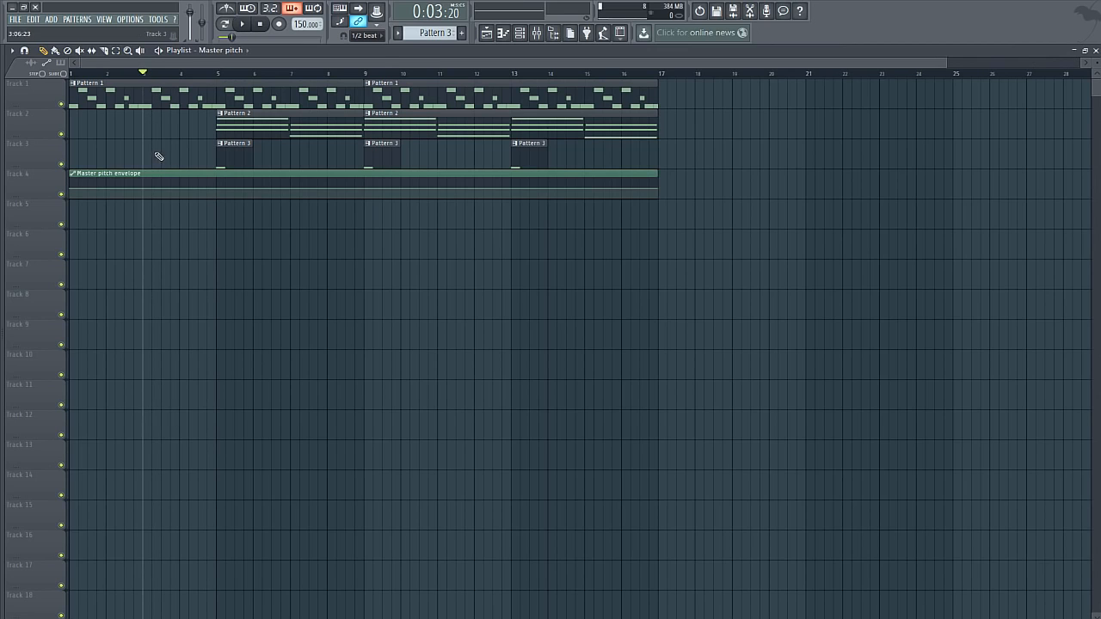
Step: With snap set to Cell, shape the master pitch envelope from minimum at bar 1 to maximum at bar 3 and back to the middle at bar 5
left_click(370, 35)
left_click(358, 57)
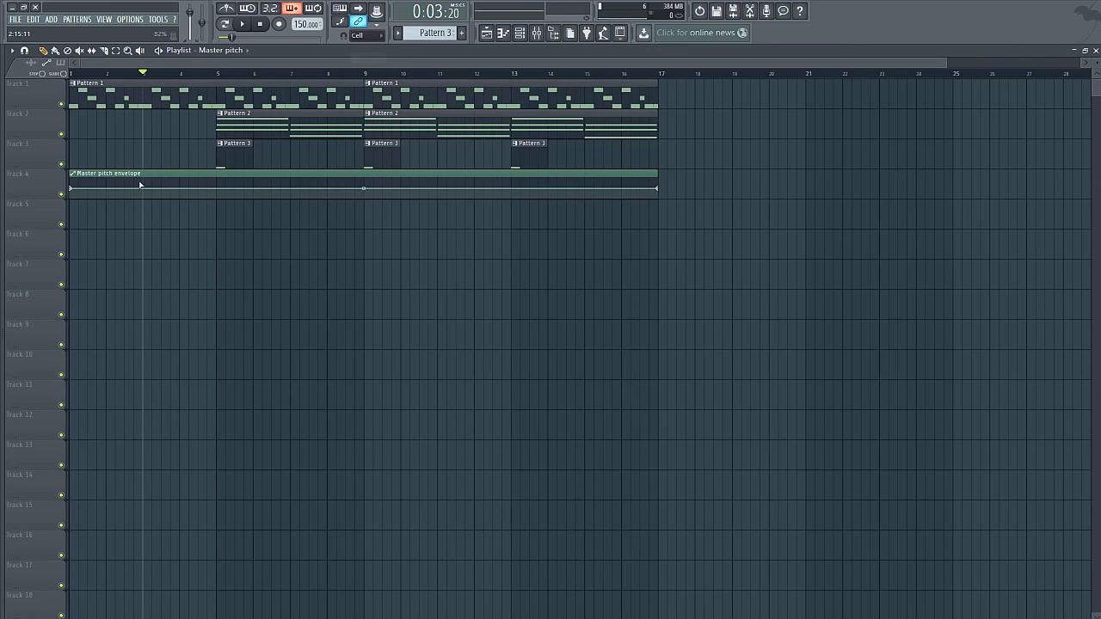
left_click_drag(148, 180, 149, 176)
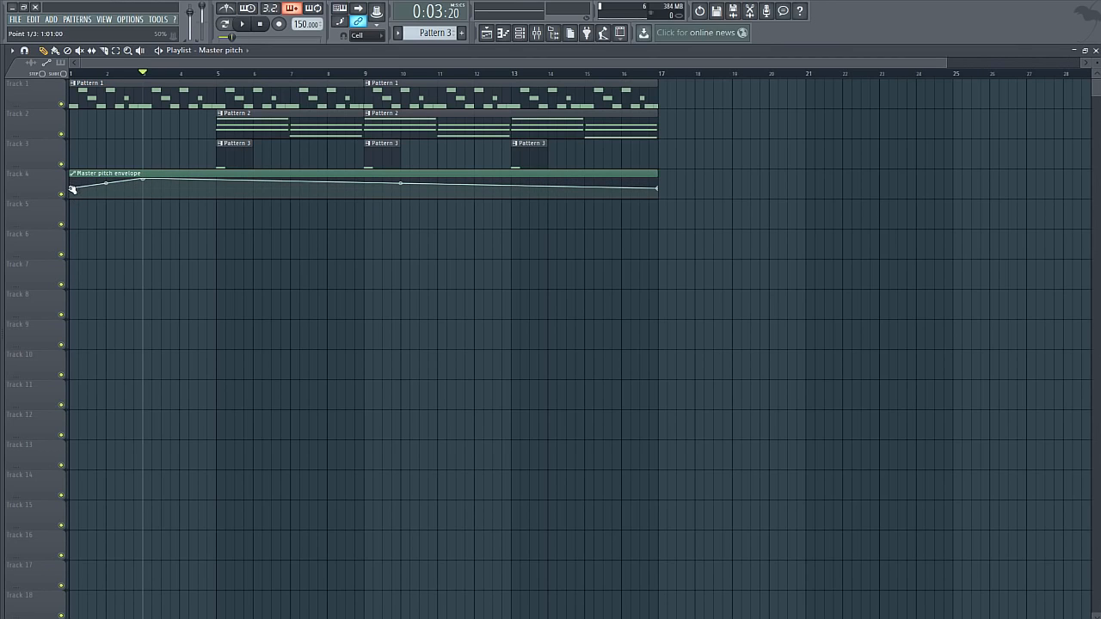
left_click_drag(71, 188, 66, 206)
mouse_move(144, 179)
left_mouse_down()
mouse_move(133, 176)
mouse_move(142, 176)
left_mouse_up()
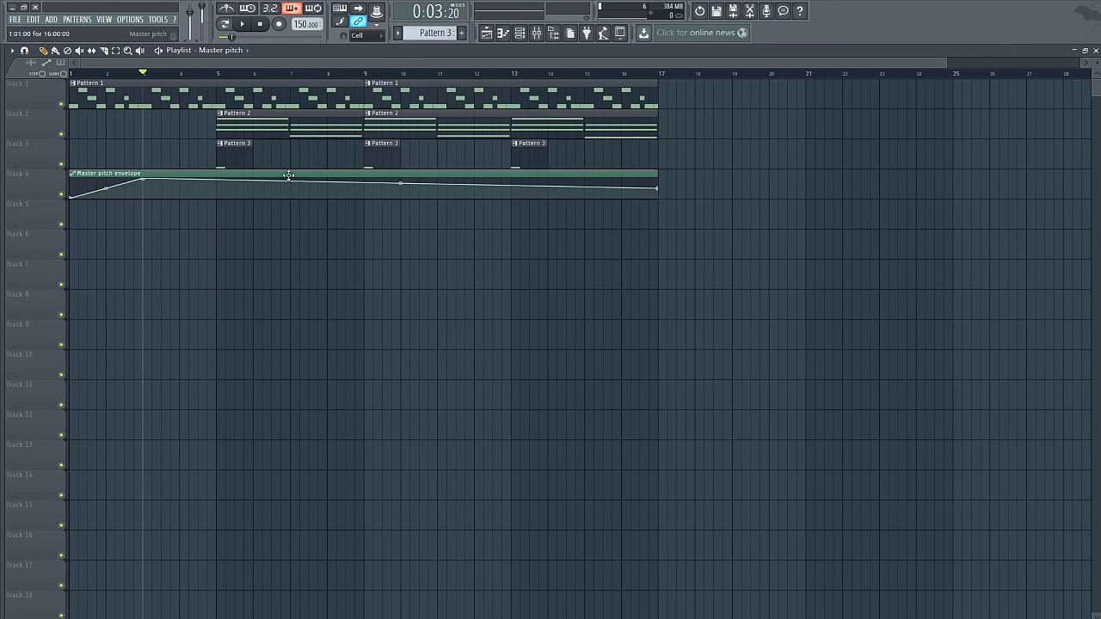
right_click(218, 184)
left_click_drag(220, 185, 222, 188)
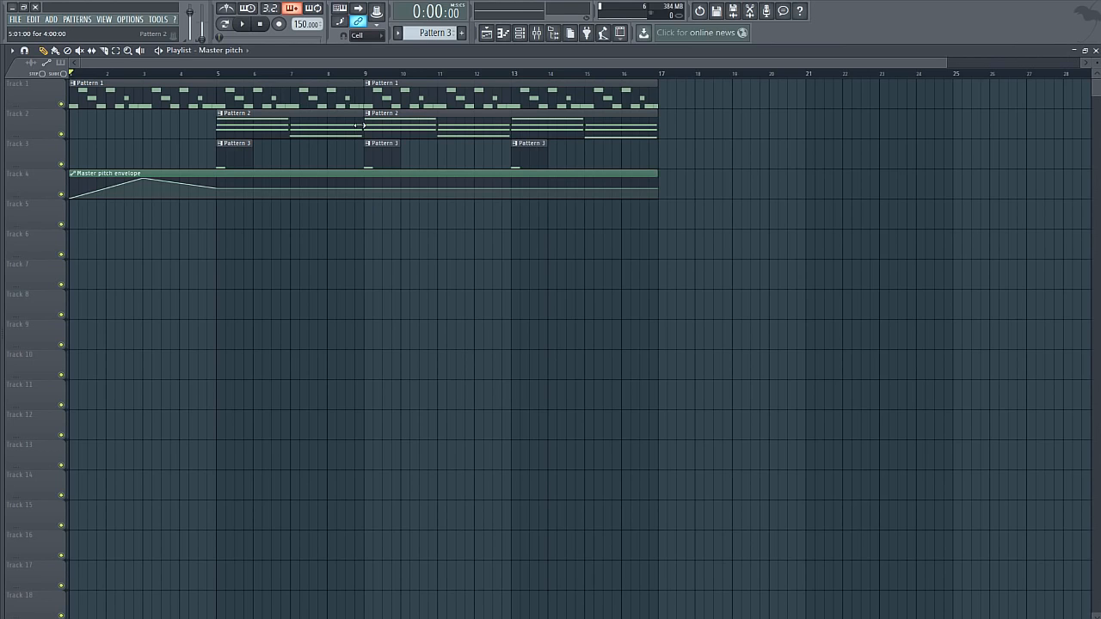
Step: Play the arrangement with the pitch automation from the start, stop it, and move the Master pitch envelope clip to Track 12
left_click(242, 24)
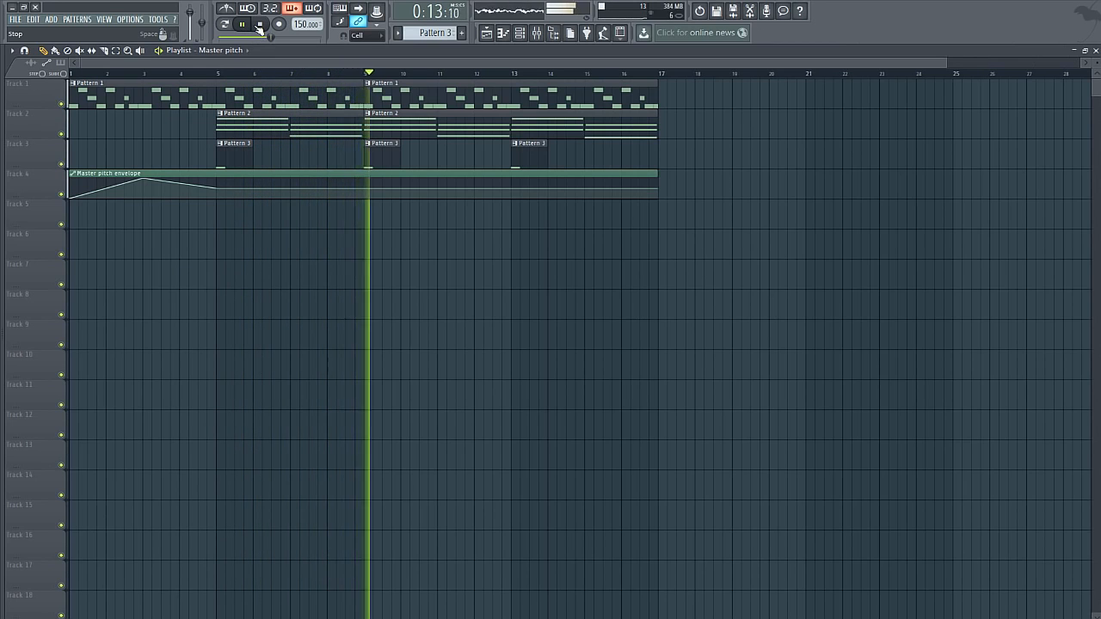
left_click(259, 24)
left_click_drag(206, 185, 211, 426)
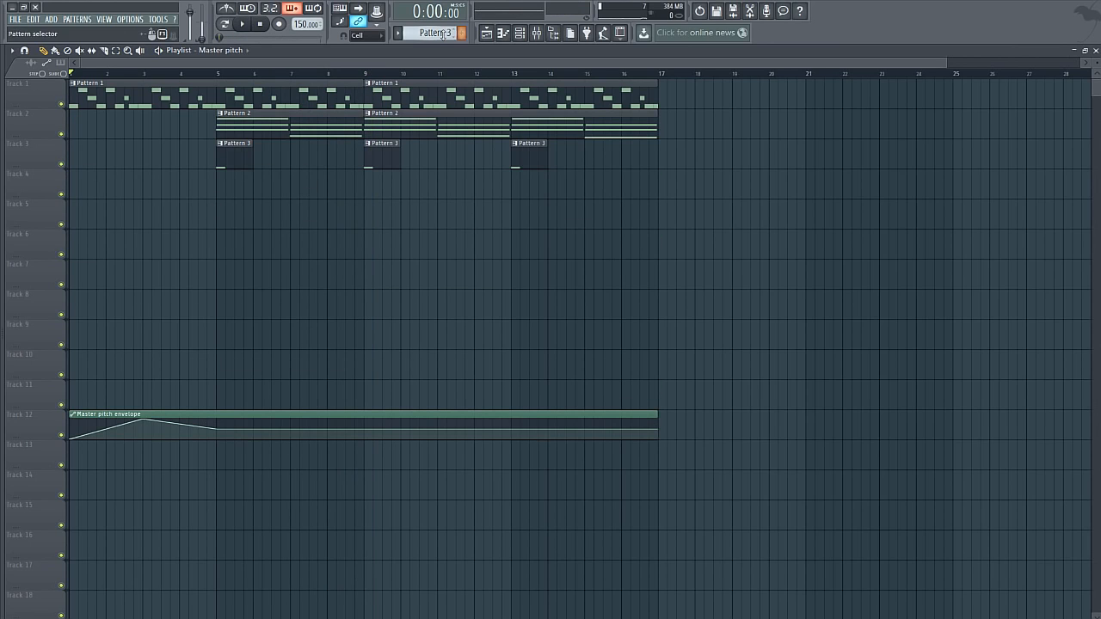
Step: Switch to the empty Pattern 4 and place it on Track 4 from bar 7 to bar 9
scroll(443, 33, "up", 1)
left_click_drag(284, 189, 364, 194)
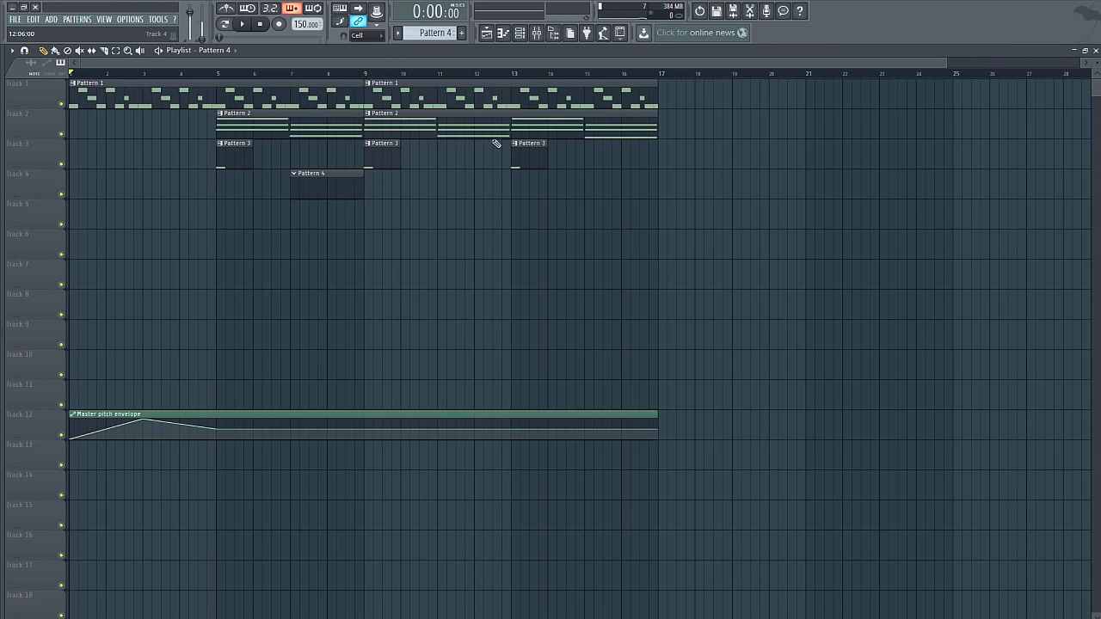